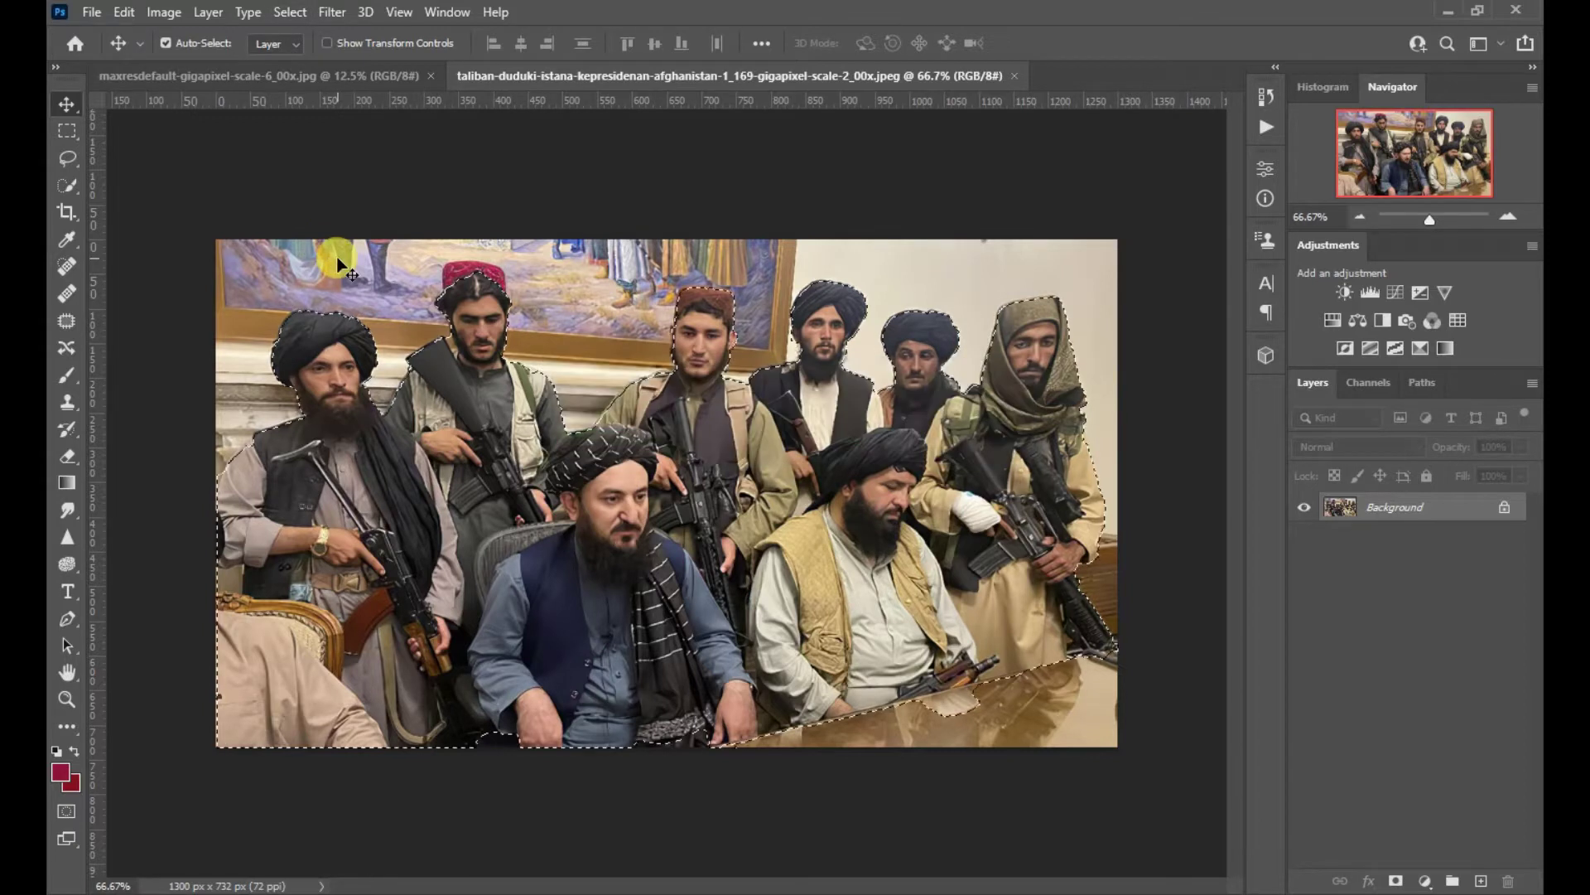
Undo the last two Quick Selection changes by the table edge and add the orange handguard of the seated man's rifle to the selection
click(67, 184)
scroll(704, 530, up, 3)
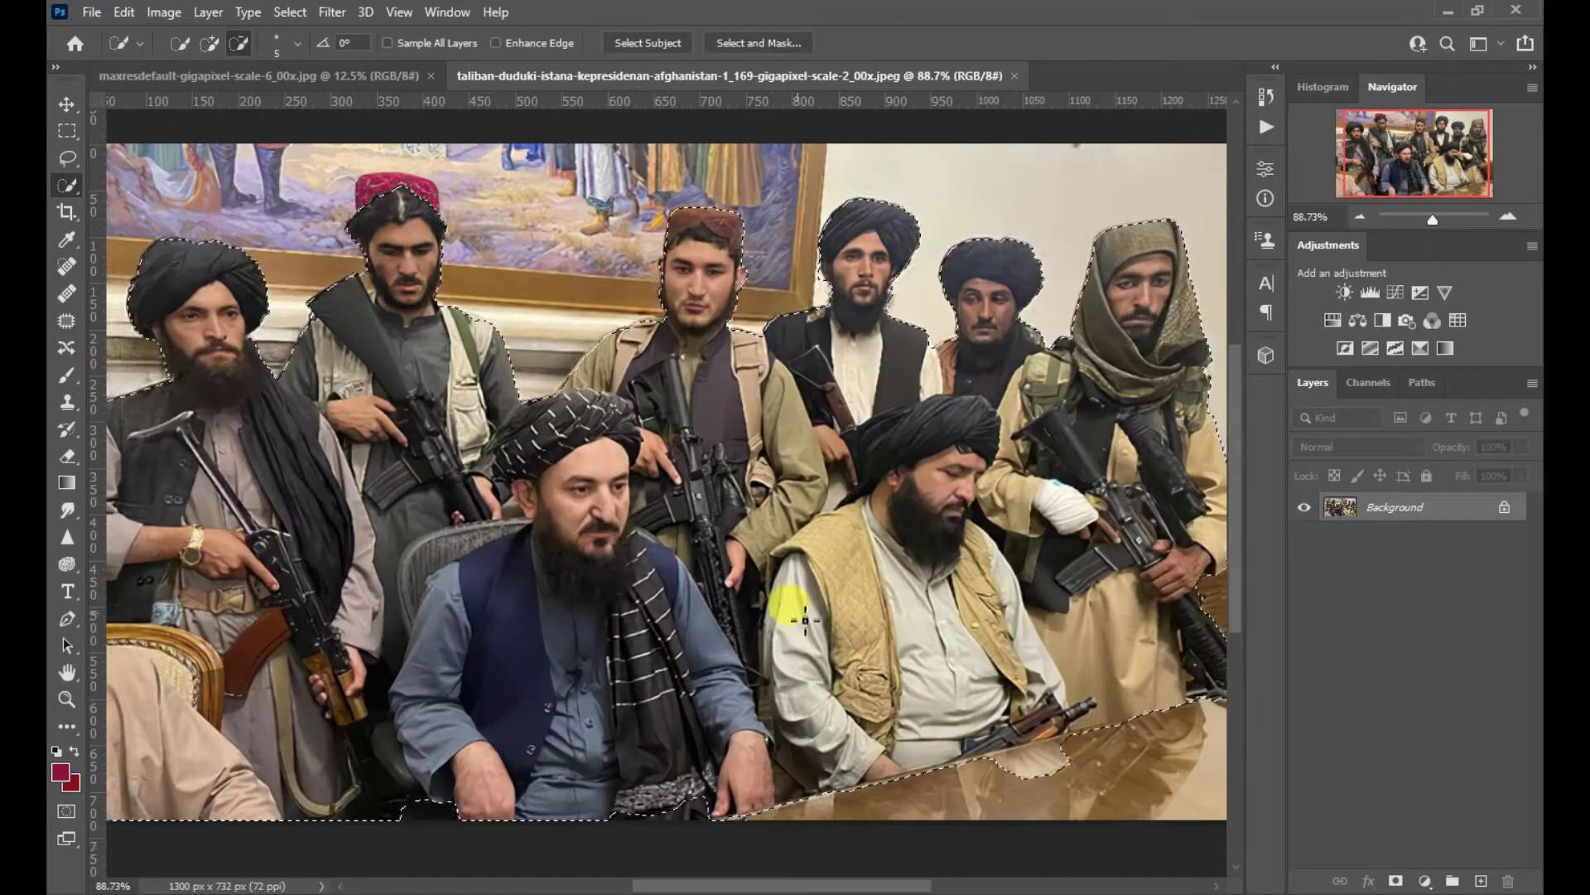
click(238, 42)
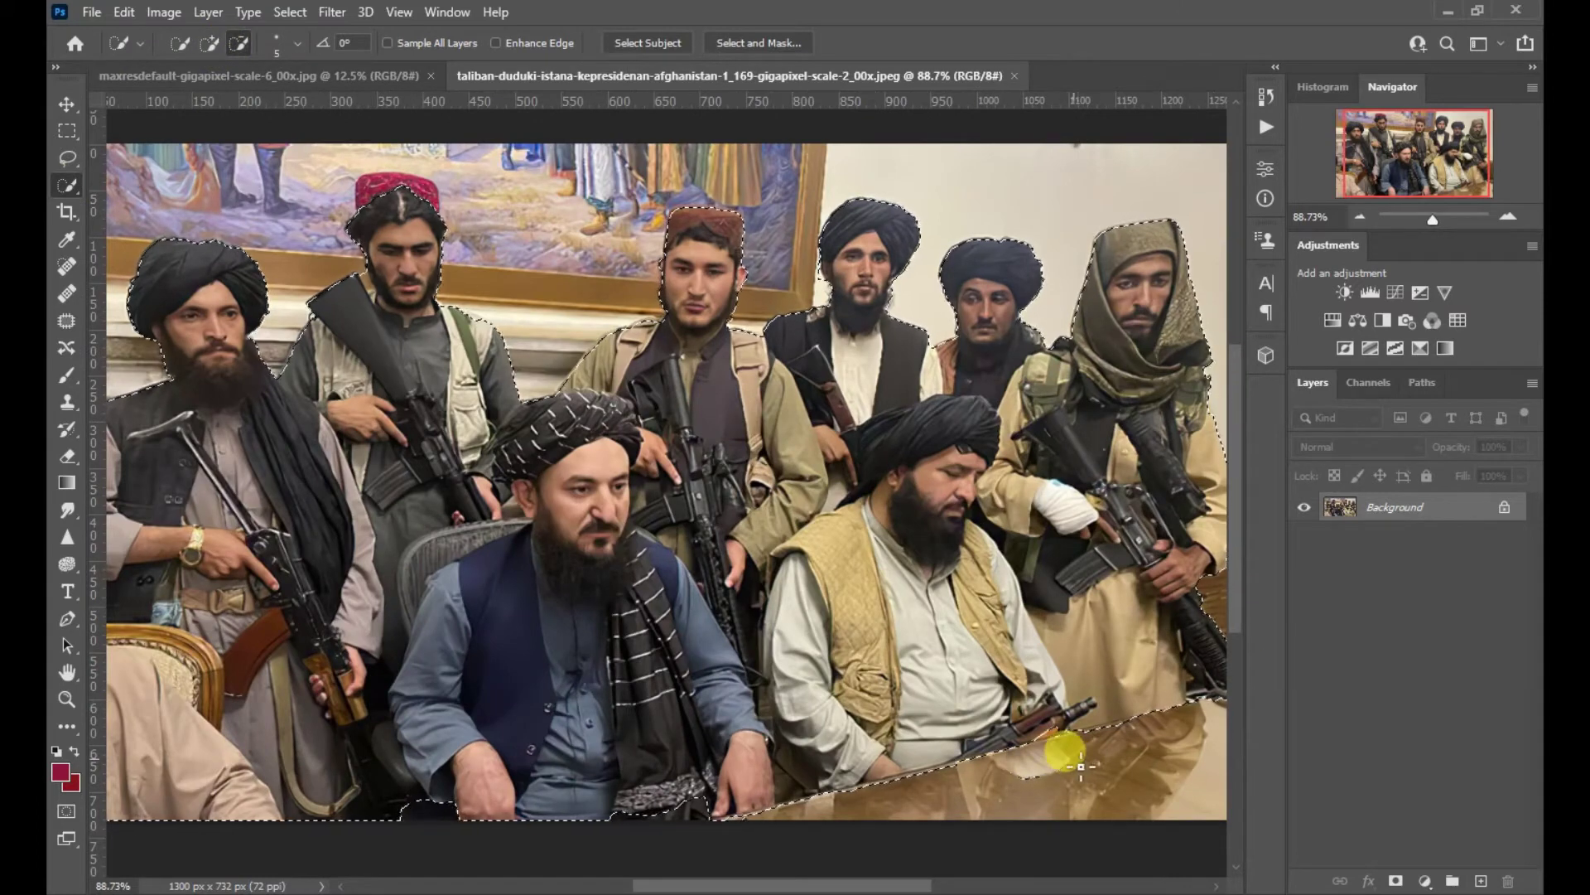
key(ctrl+z)
key(ctrl+z)
scroll(1066, 762, up, 5)
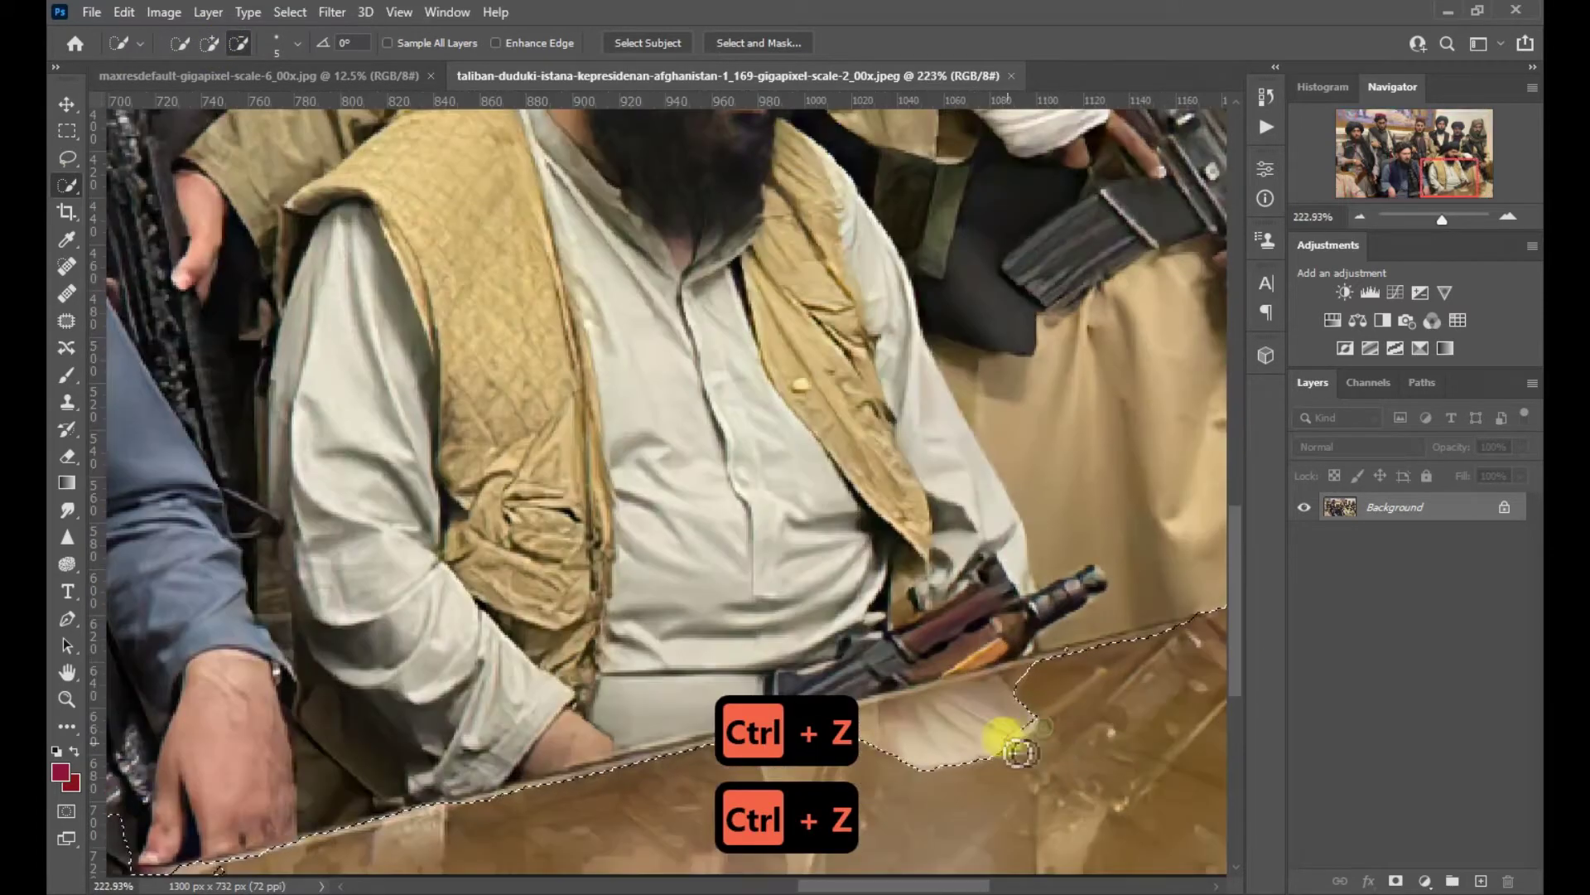
scroll(1023, 702, up, 4)
click(209, 42)
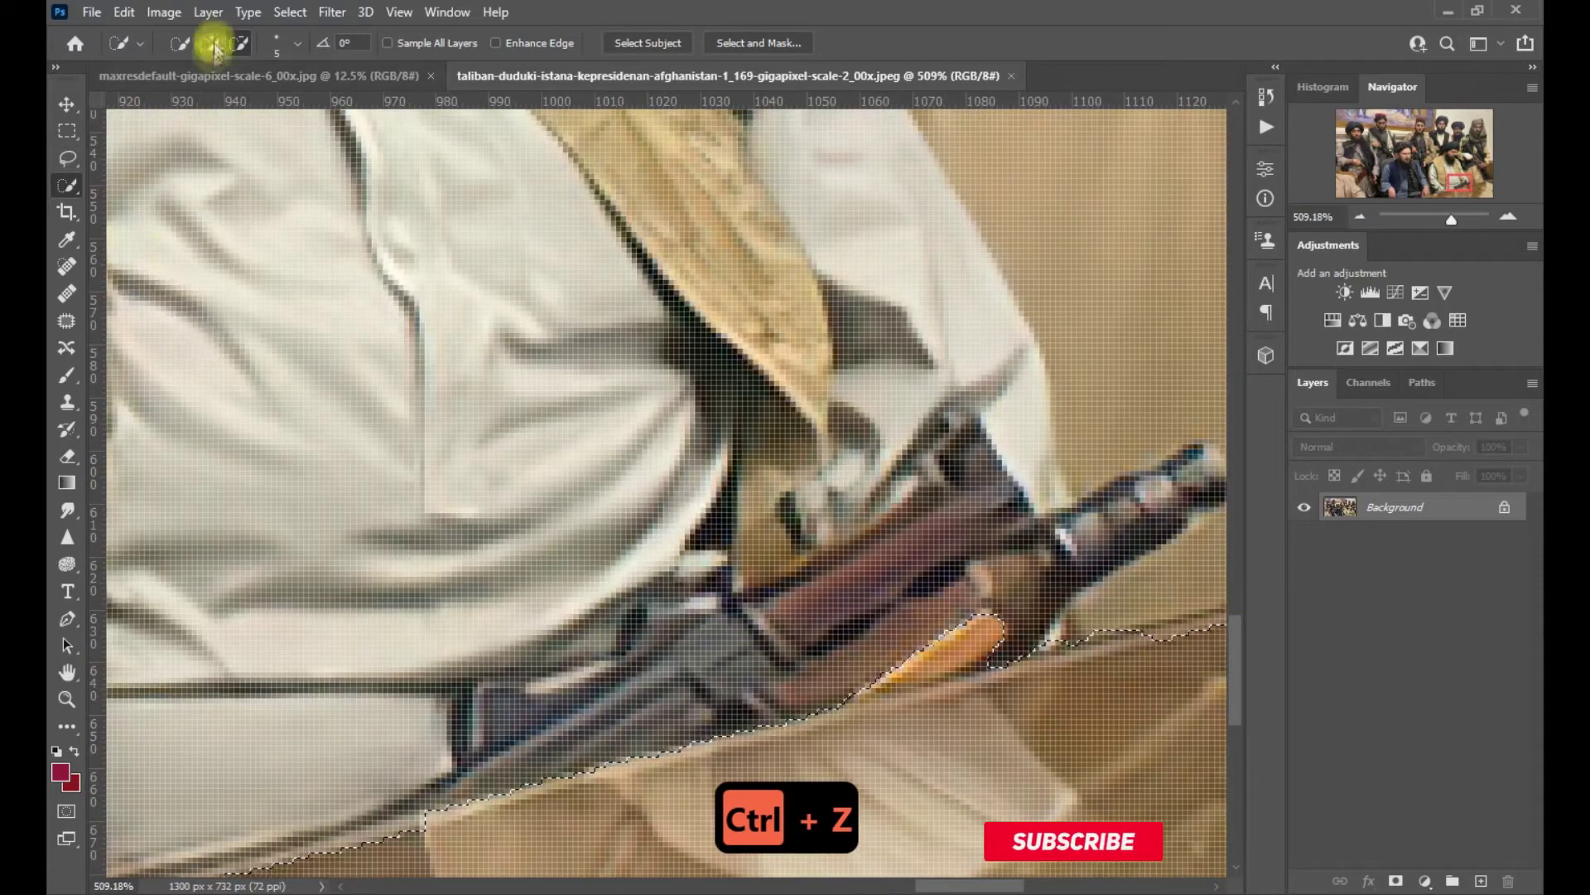
drag(971, 625, 880, 671)
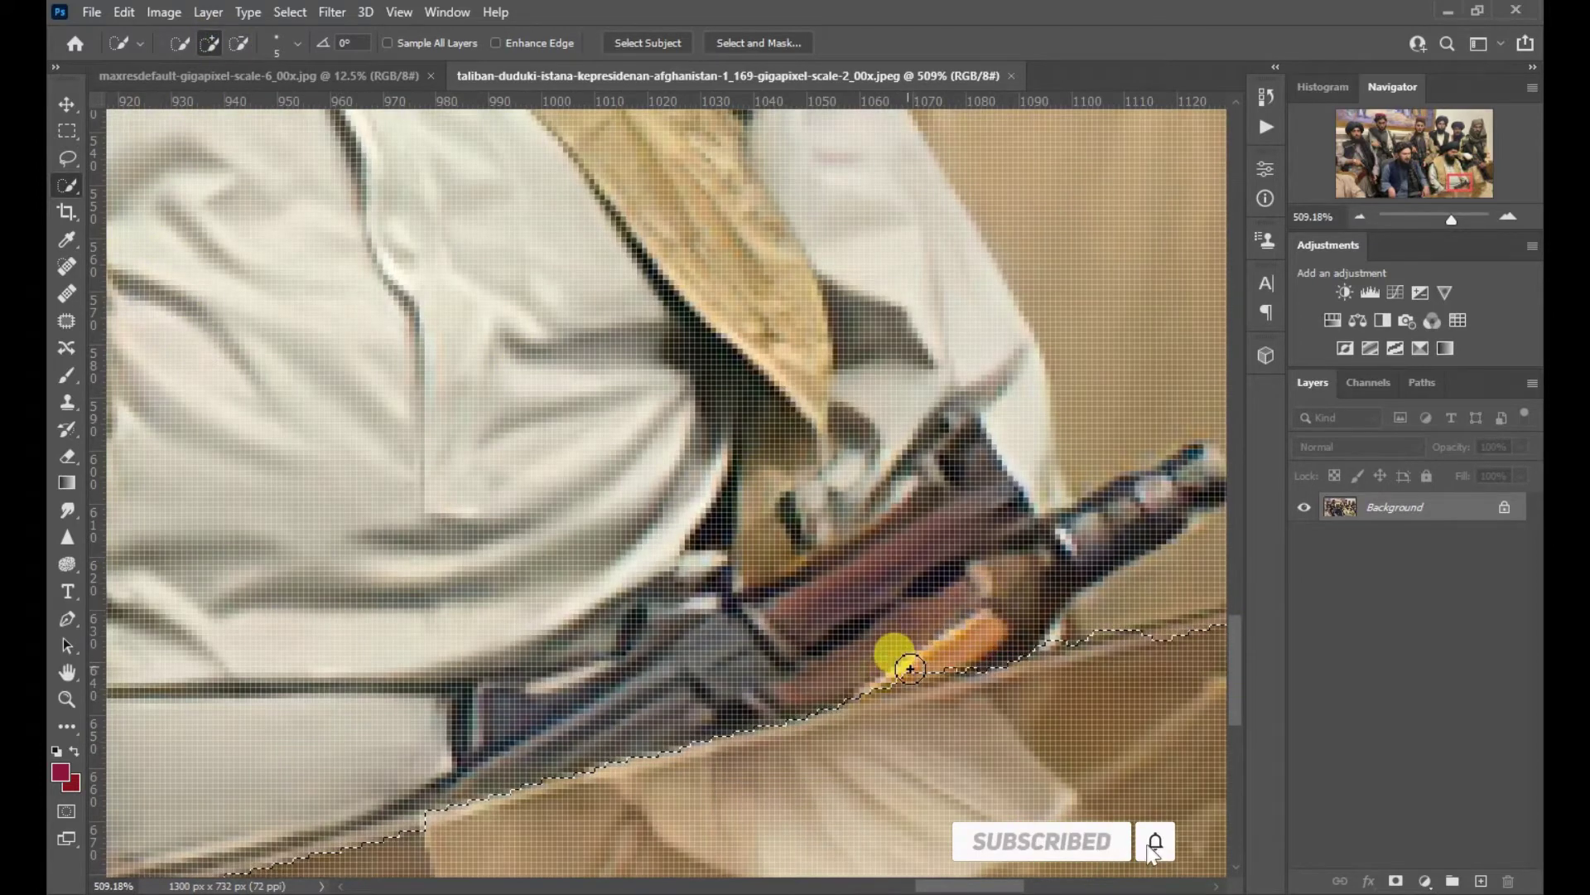
Refine the selection along the photo's lower edge, excluding the table by the hand and including the dark area beside the man in blue
scroll(909, 668, down, 7)
click(542, 708)
drag(566, 705, 451, 782)
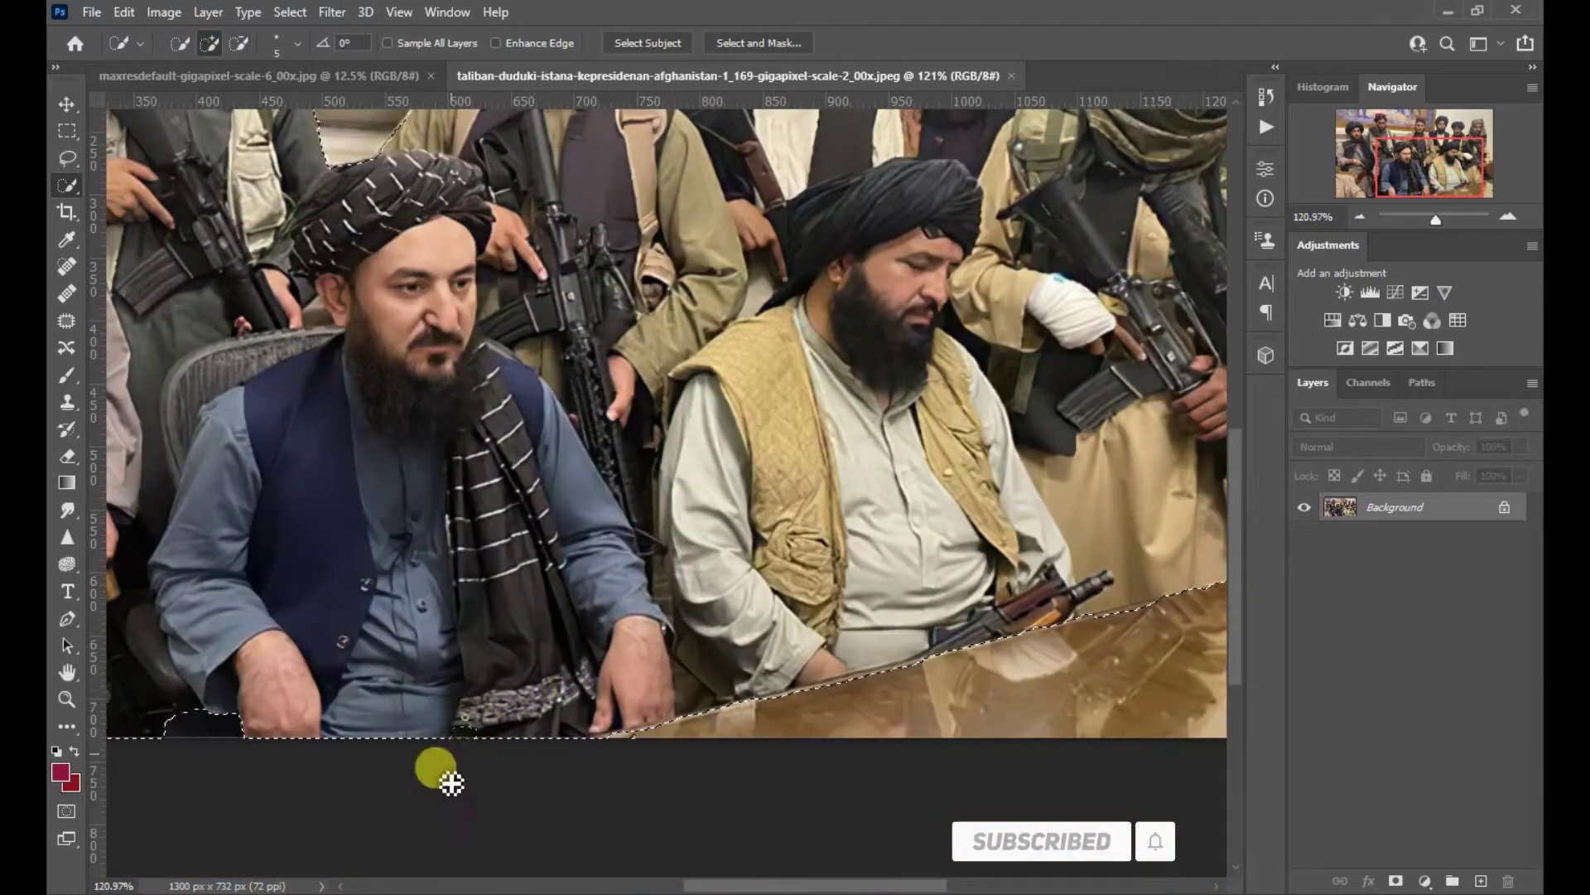
scroll(640, 752, up, 6)
click(241, 44)
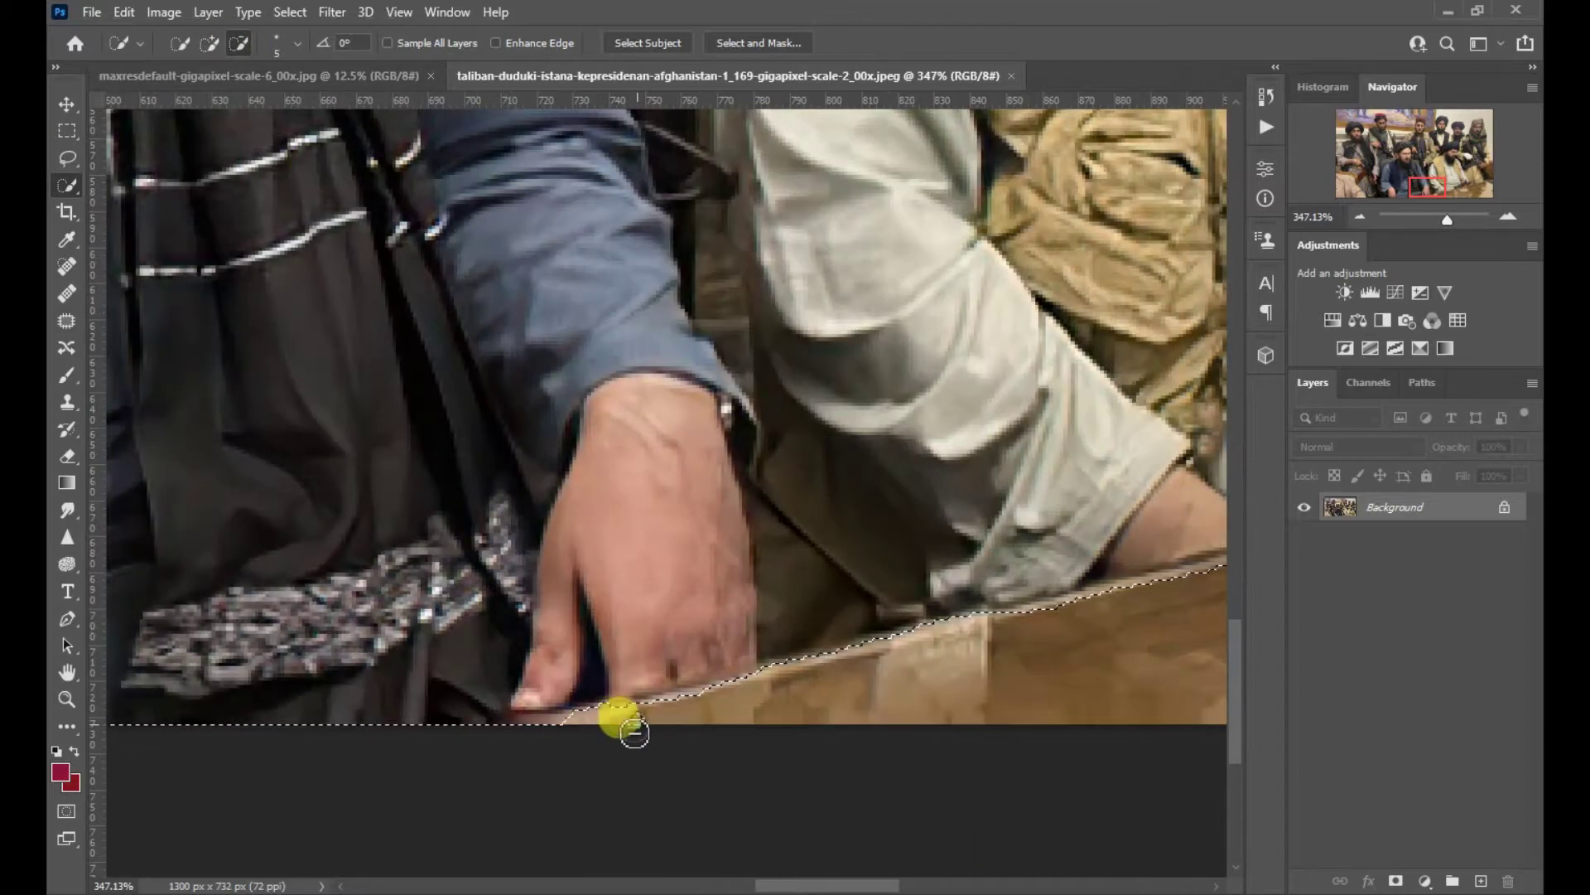
scroll(635, 732, down, 5)
drag(302, 764, 299, 704)
click(209, 43)
drag(278, 643, 294, 698)
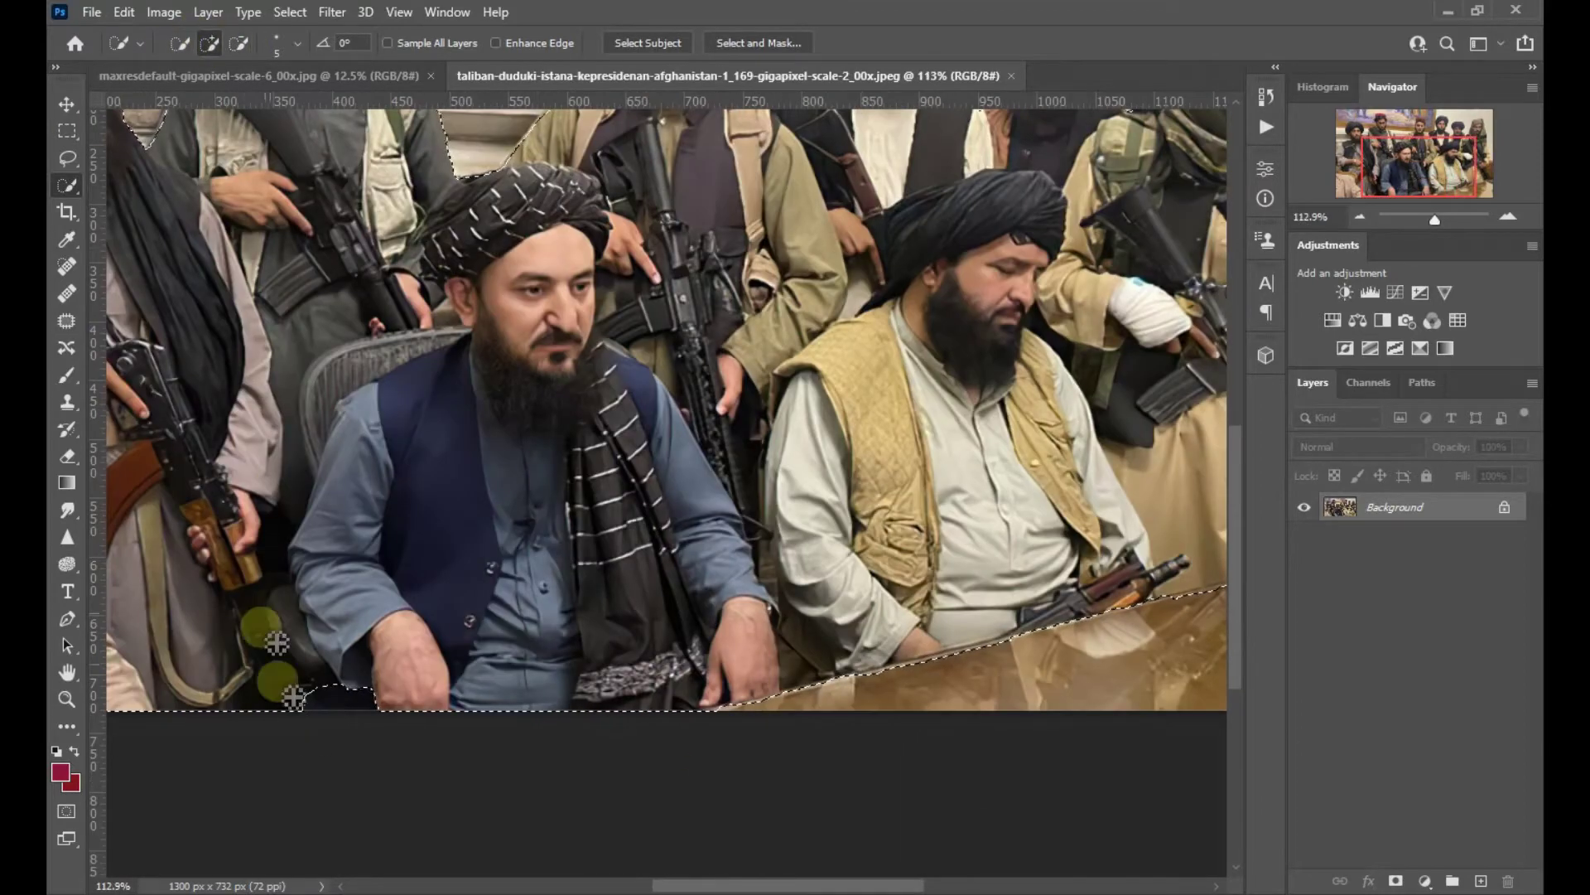
Add the red cap of the standing man in front of the painting to the selection
scroll(312, 685, down, 3)
scroll(472, 237, up, 10)
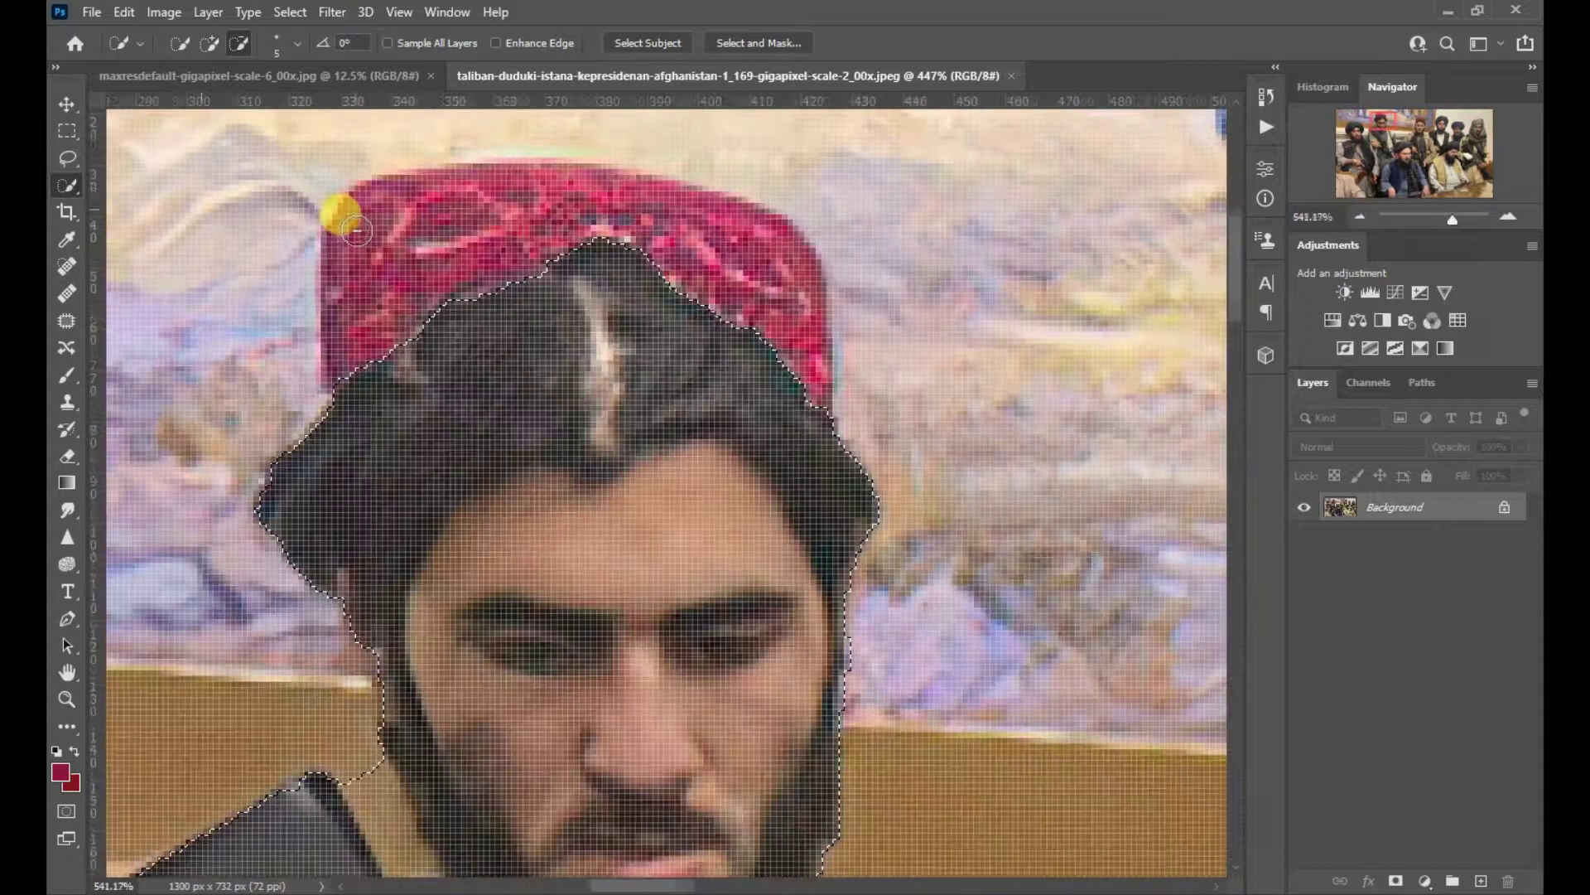
scroll(352, 227, up, 3)
mouse_move(430, 341)
mouse_down()
mouse_move(433, 158)
mouse_move(601, 172)
mouse_move(658, 201)
mouse_move(806, 214)
mouse_move(925, 385)
mouse_up()
scroll(433, 568, down, 3)
Subtract excess background around the back-row man's dark turban from the selection, undoing the unwanted strokes
click(240, 43)
click(296, 43)
scroll(451, 579, down, 2)
scroll(592, 586, down, 3)
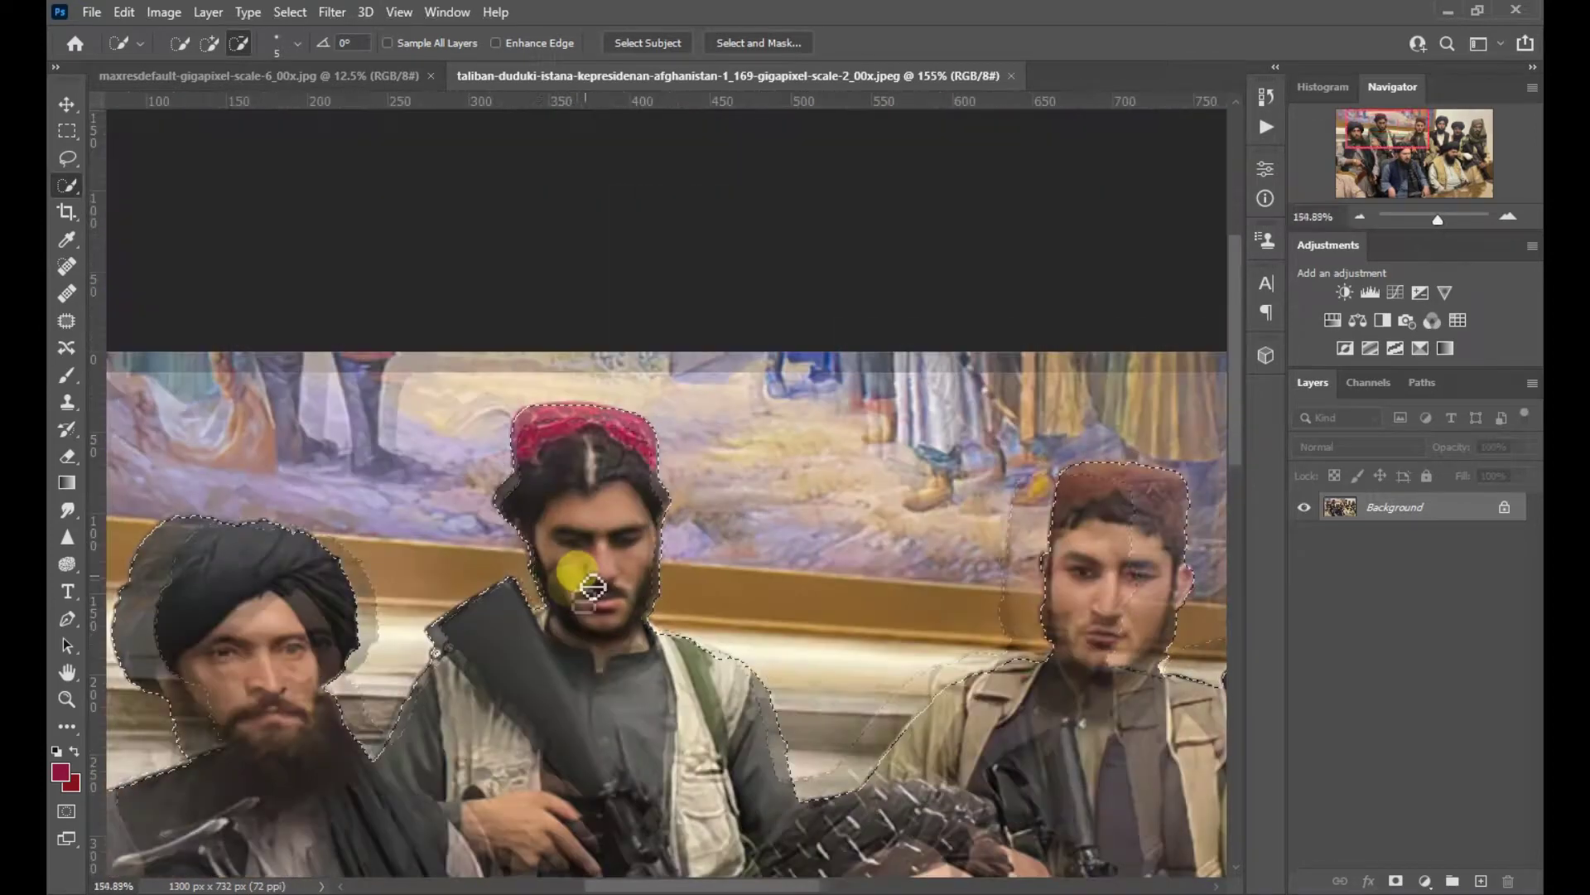
scroll(592, 586, down, 2)
scroll(1082, 400, up, 2)
scroll(1008, 185, up, 2)
scroll(820, 199, up, 2)
mouse_move(829, 208)
mouse_down()
mouse_move(812, 175)
mouse_move(870, 178)
mouse_move(959, 215)
mouse_up()
key(ctrl+z)
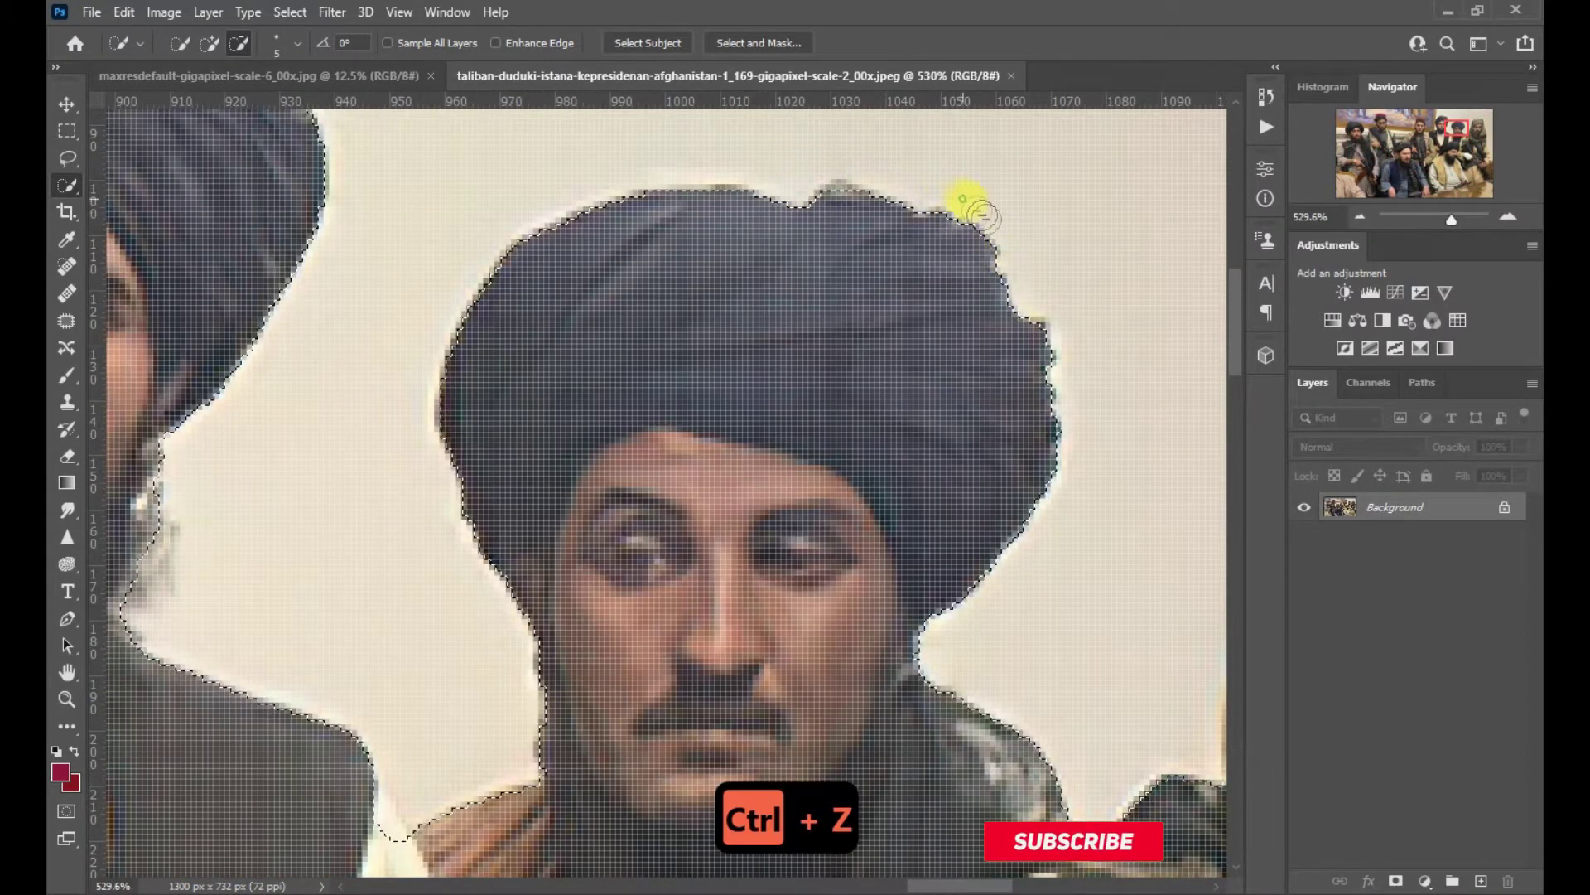
key(ctrl+z)
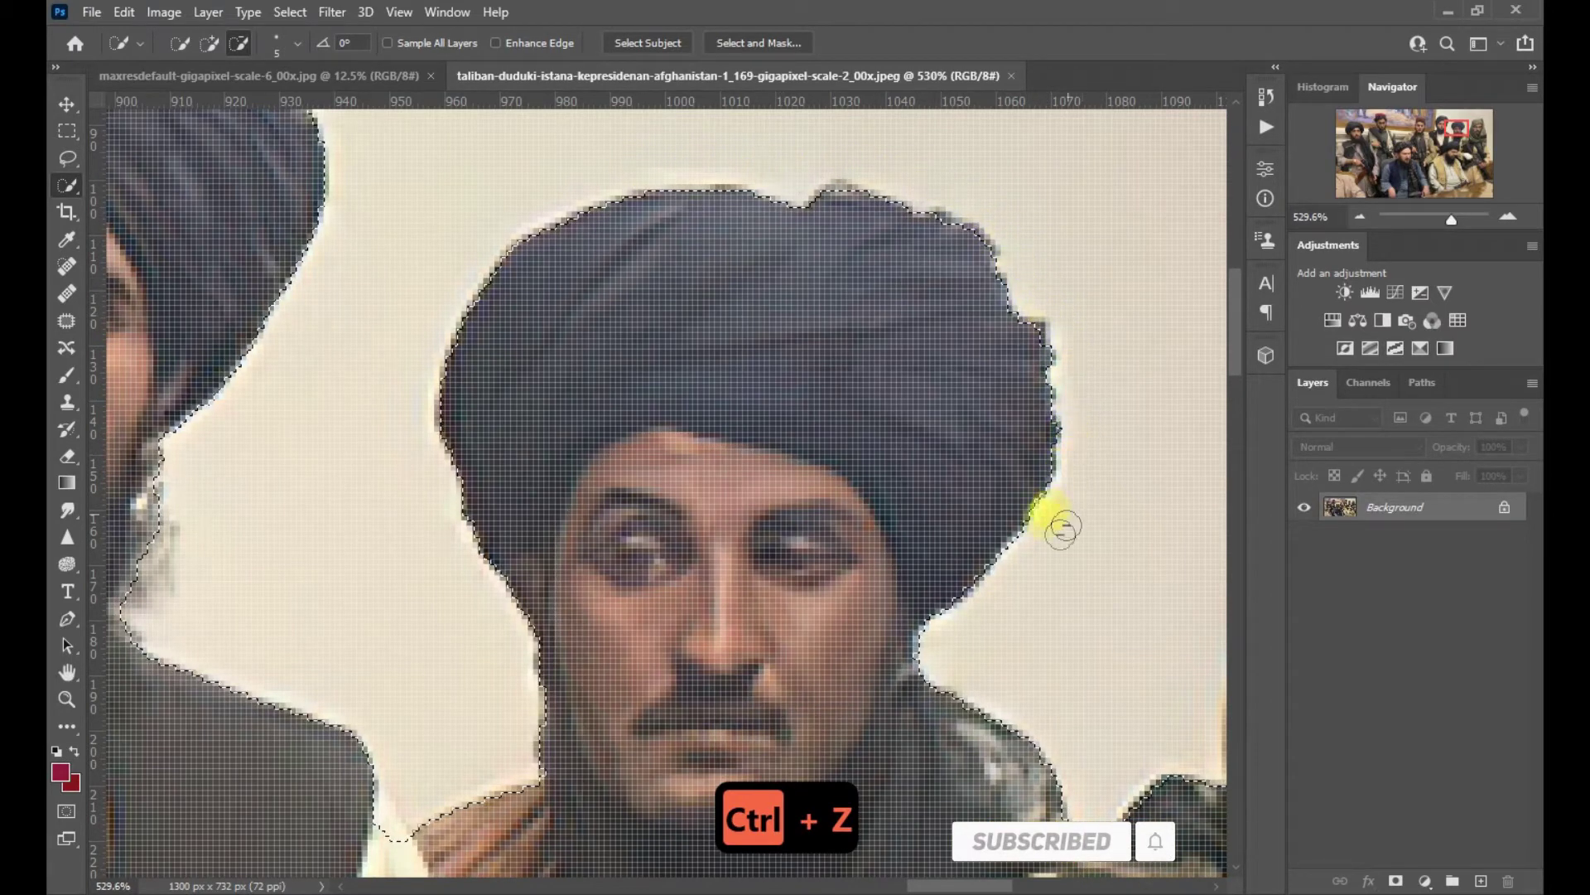
Check the selection around the rifle barrel and copy the selected group of men to a new layer
scroll(773, 409, down, 10)
scroll(994, 861, up, 5)
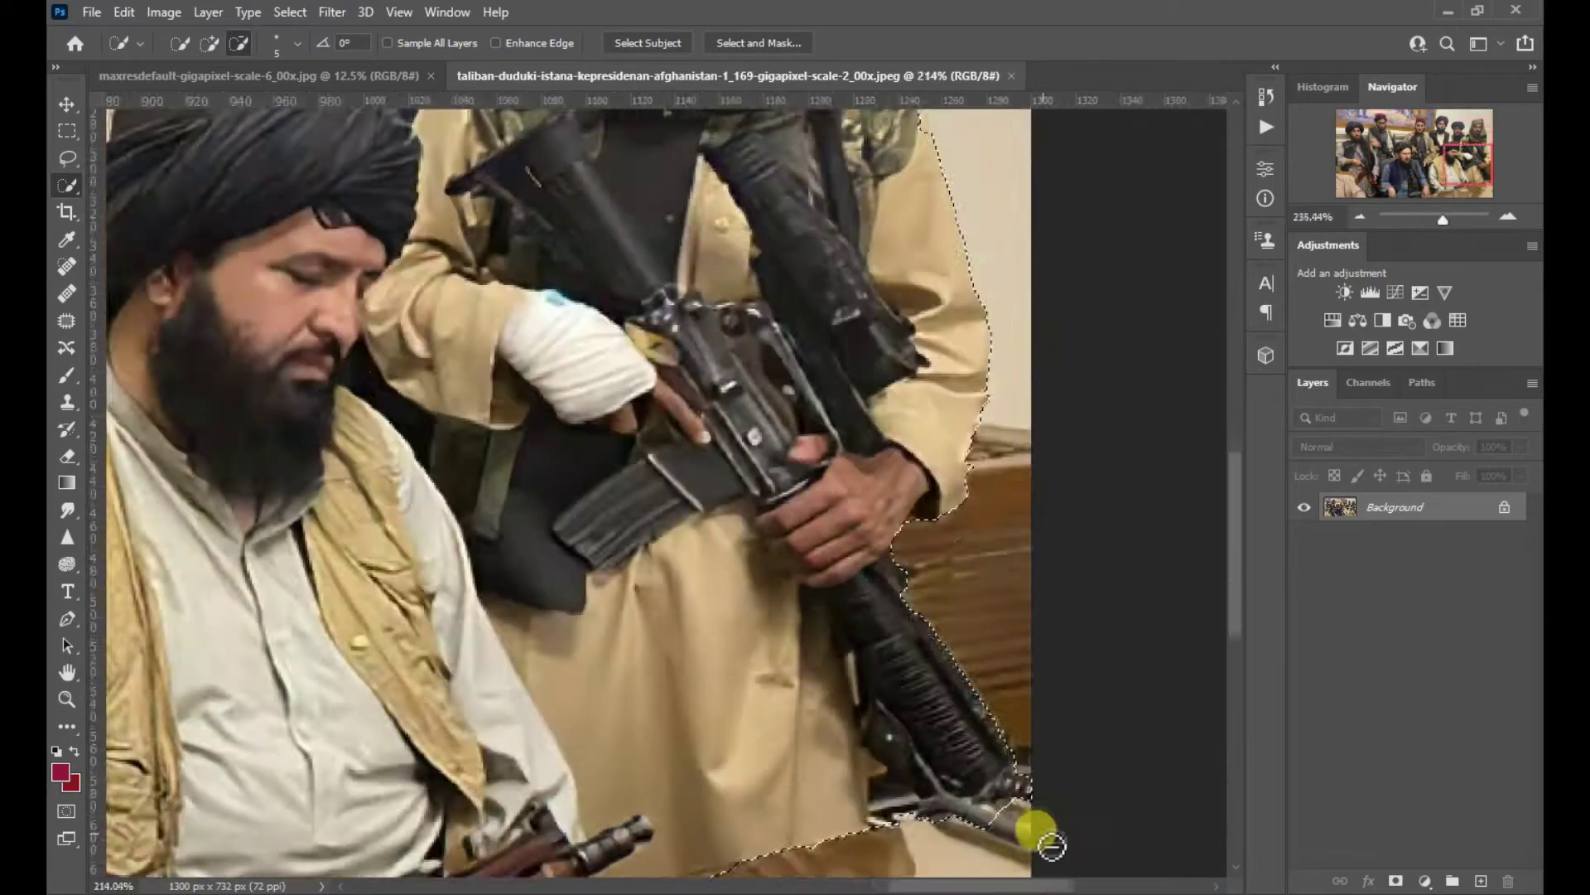
scroll(1052, 845, up, 3)
key(ctrl+j)
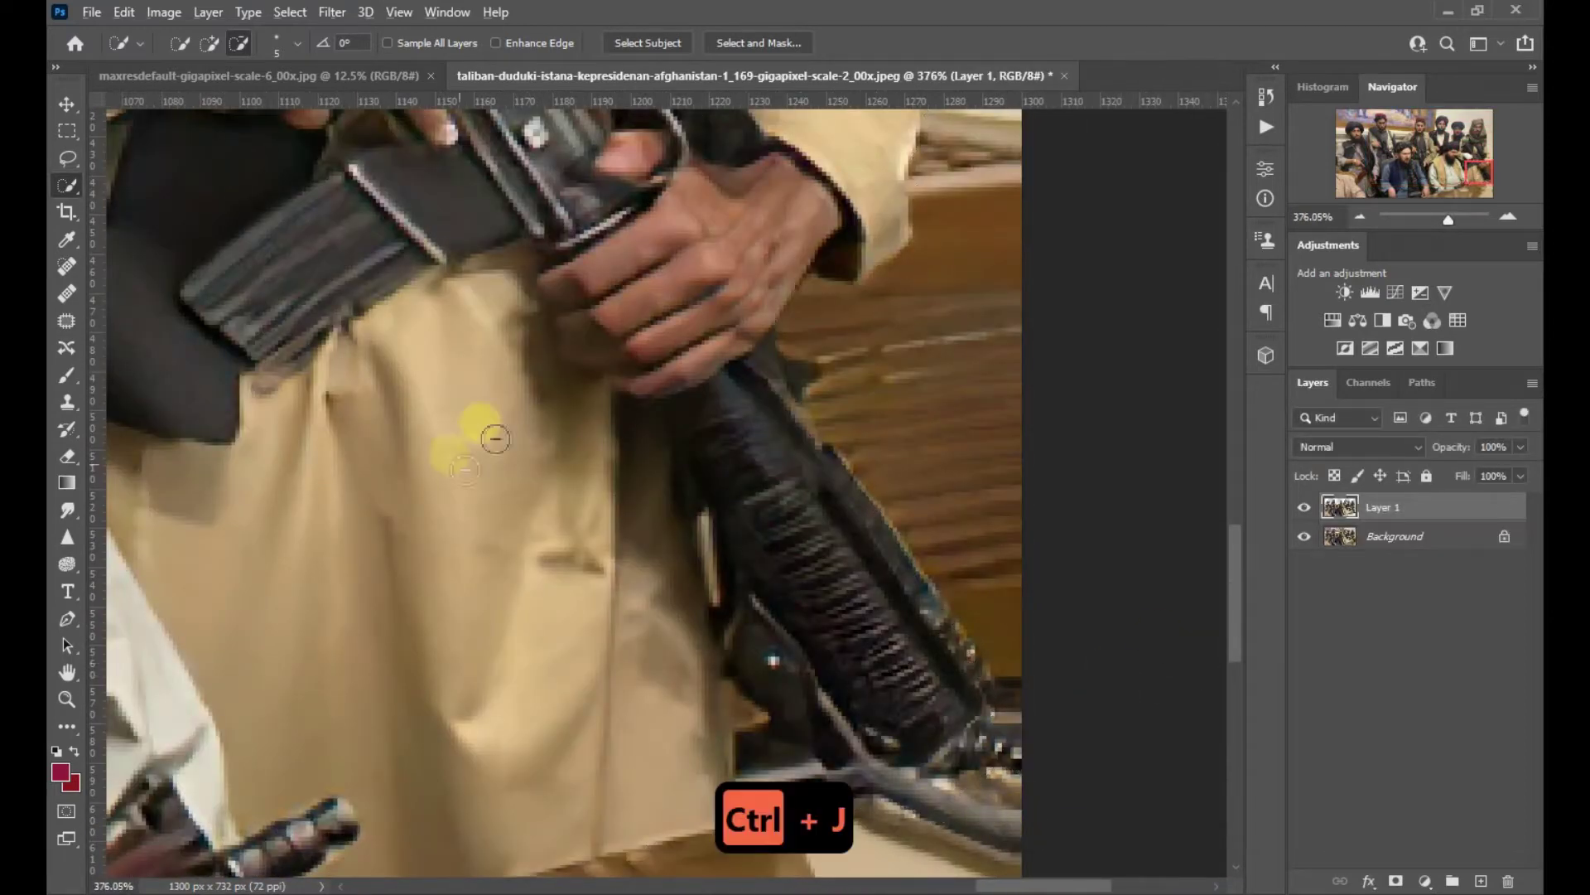
scroll(657, 141, down, 8)
In the podcast studio image, select the microphone and the front pivot of its arm with the Quick Selection tool
click(208, 76)
scroll(824, 518, up, 2)
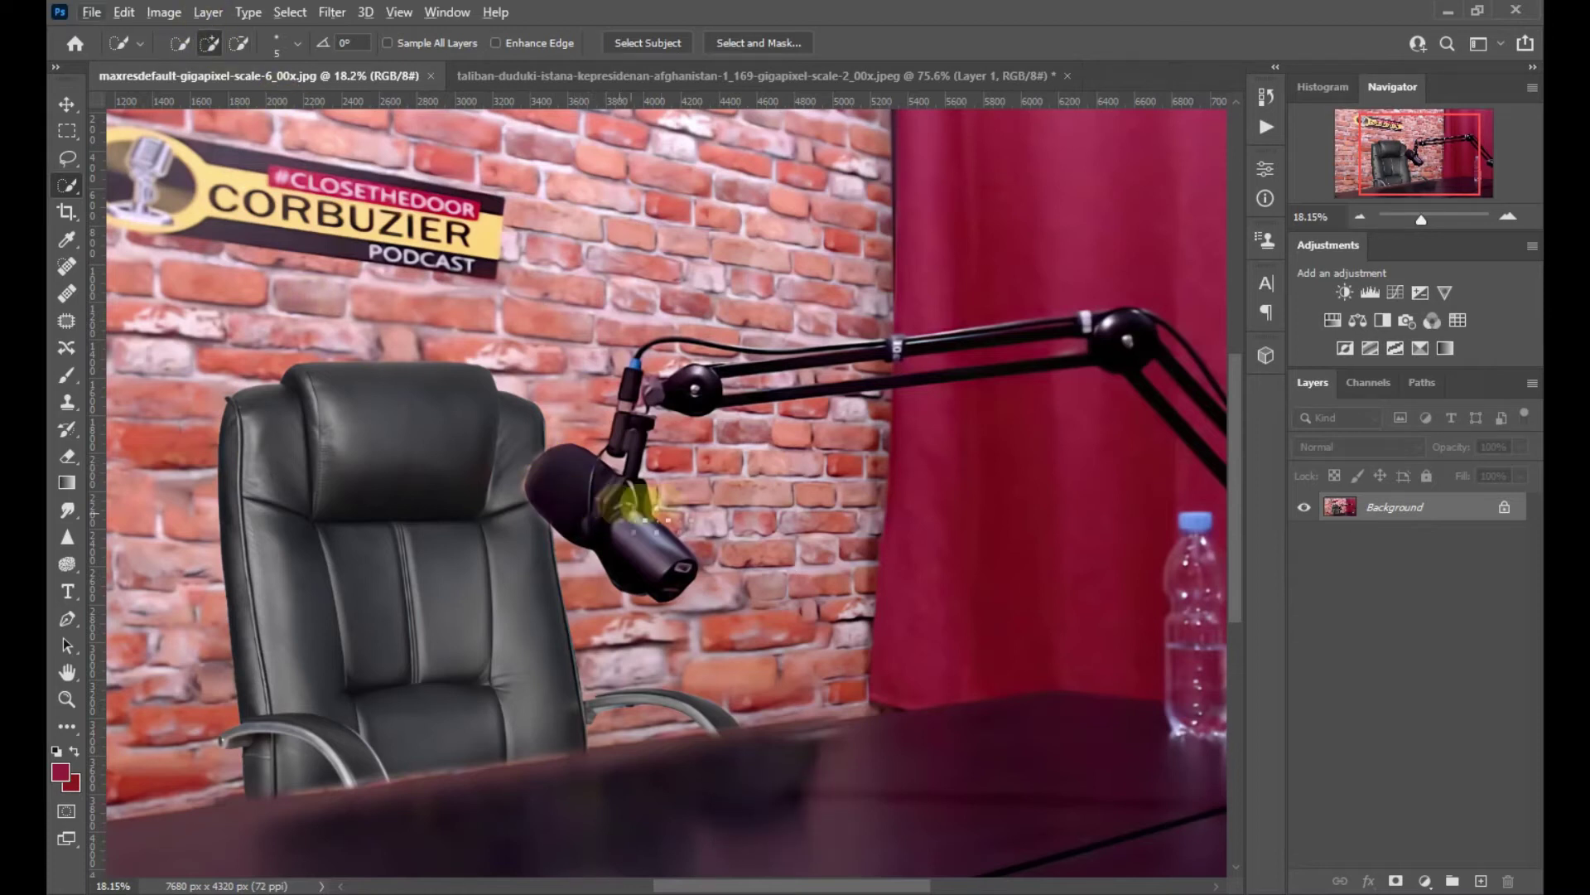
scroll(642, 516, up, 3)
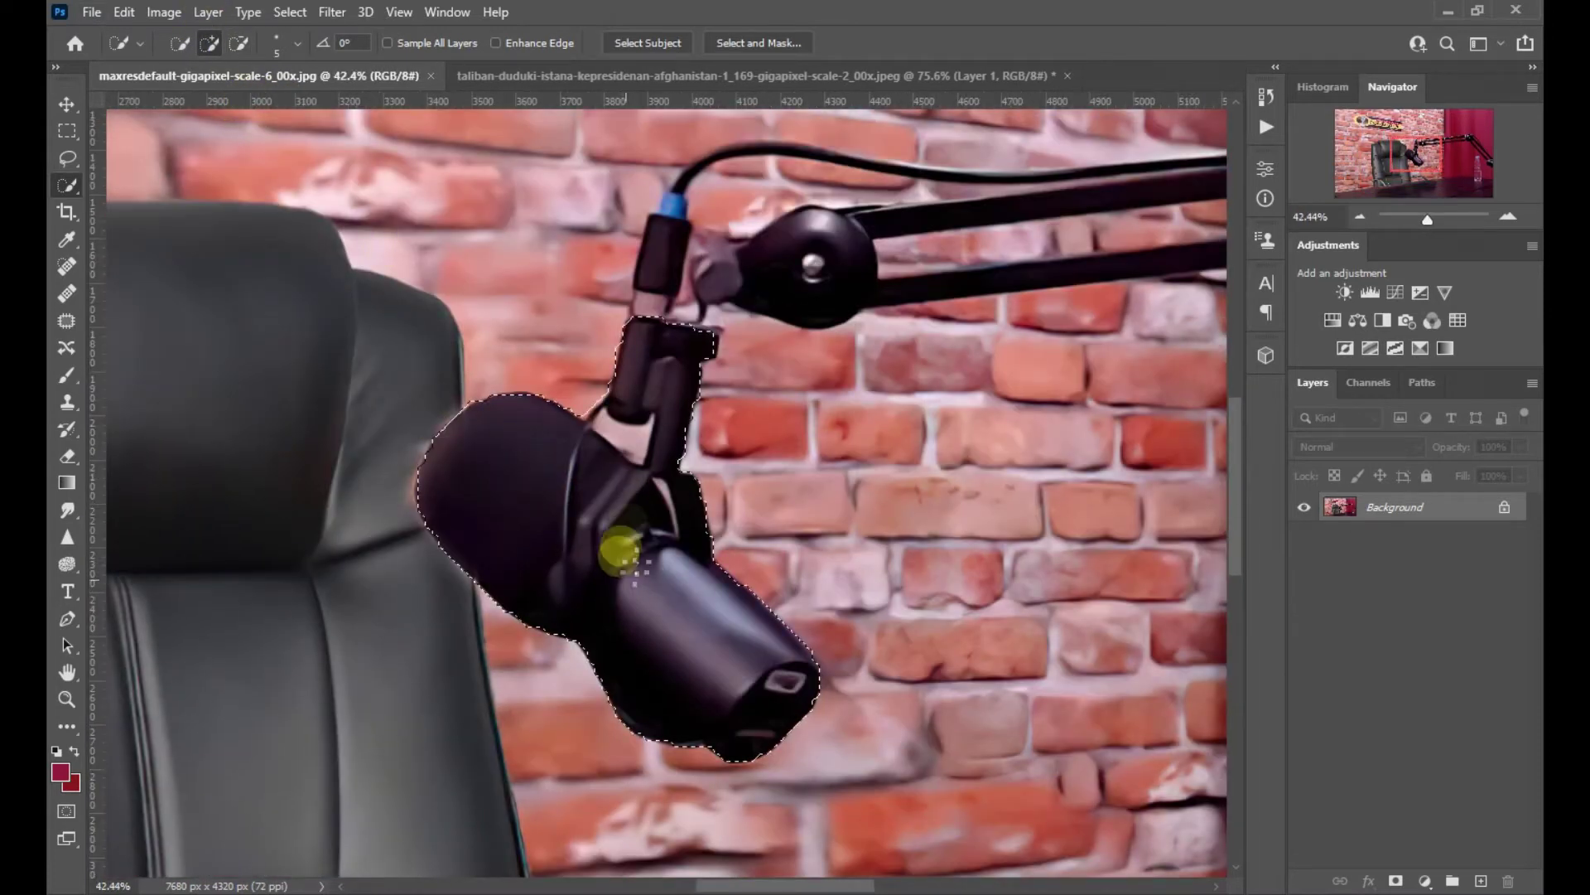
scroll(700, 381, up, 2)
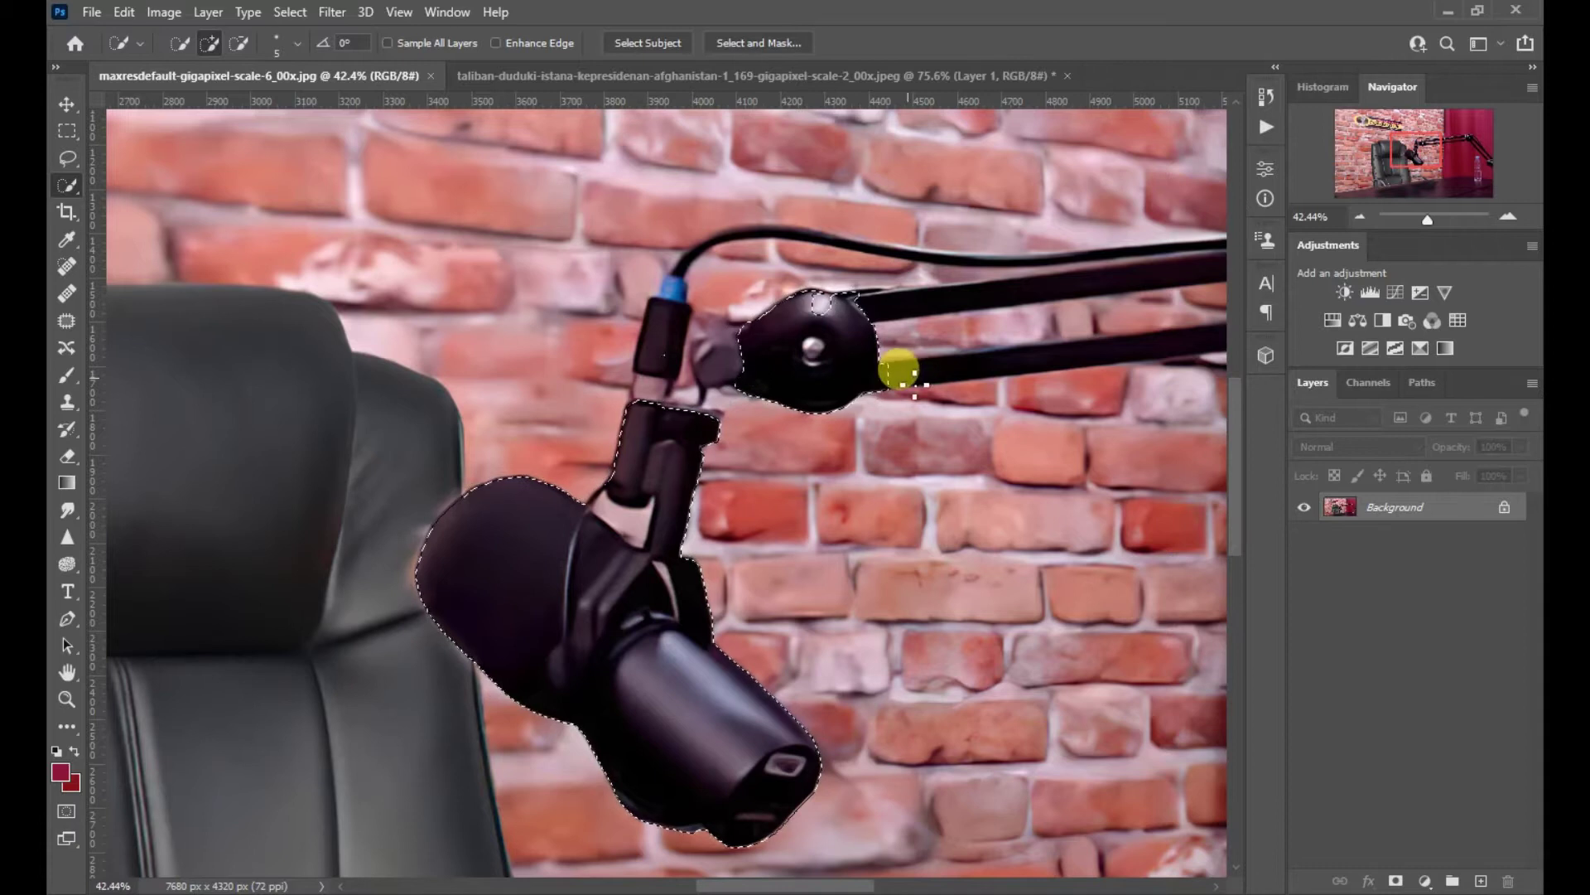
Extend the selection along both parallel bars of the microphone arm up to the elbow joint
scroll(419, 425, down, 2)
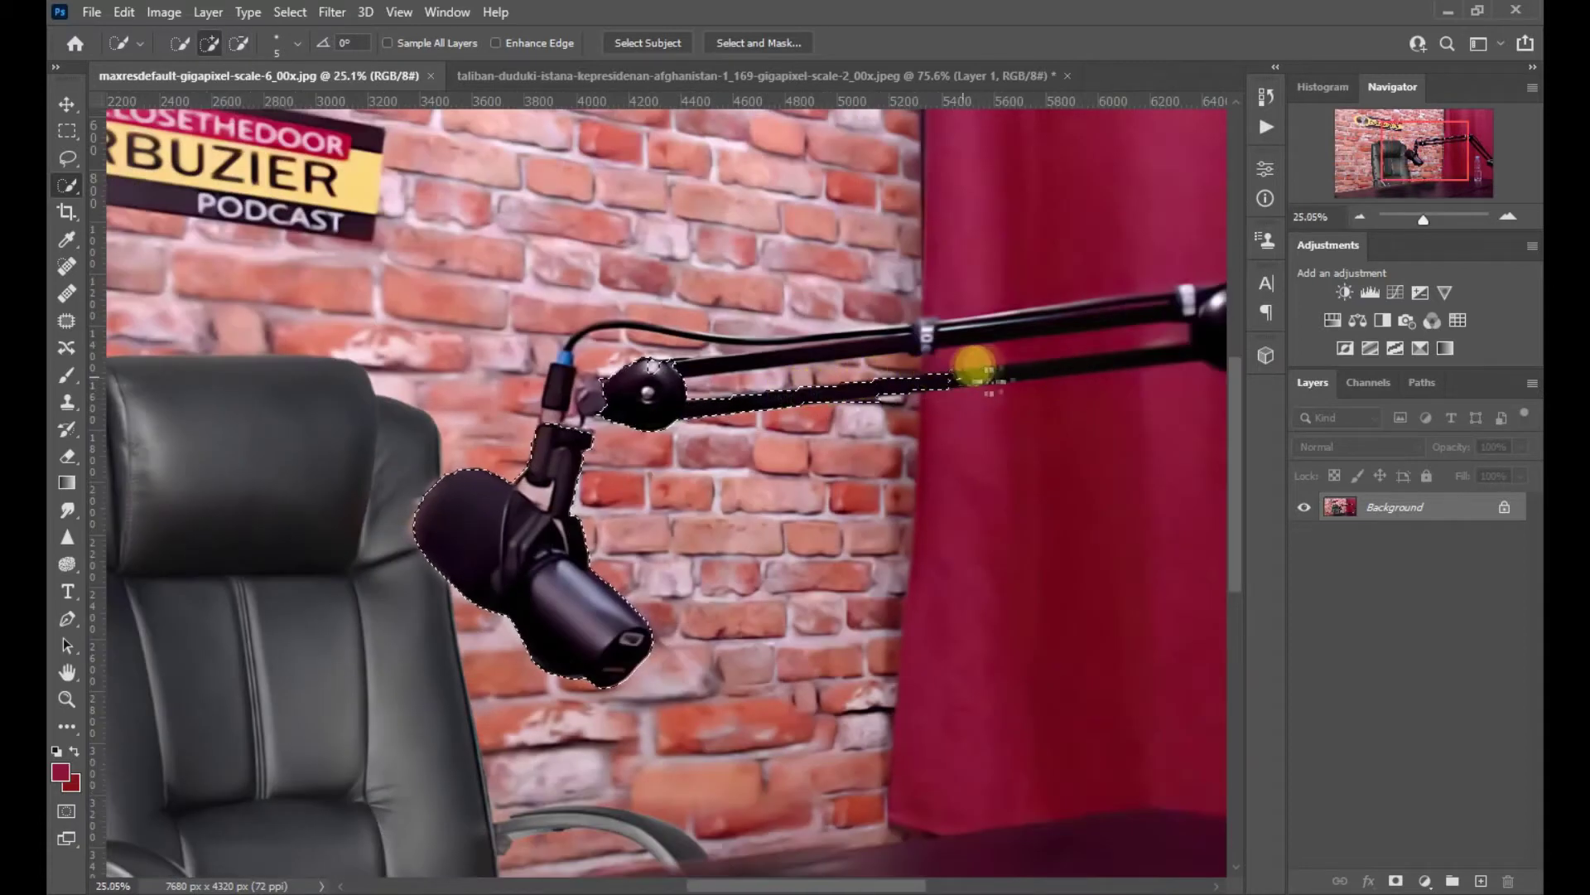
drag(1110, 348, 677, 358)
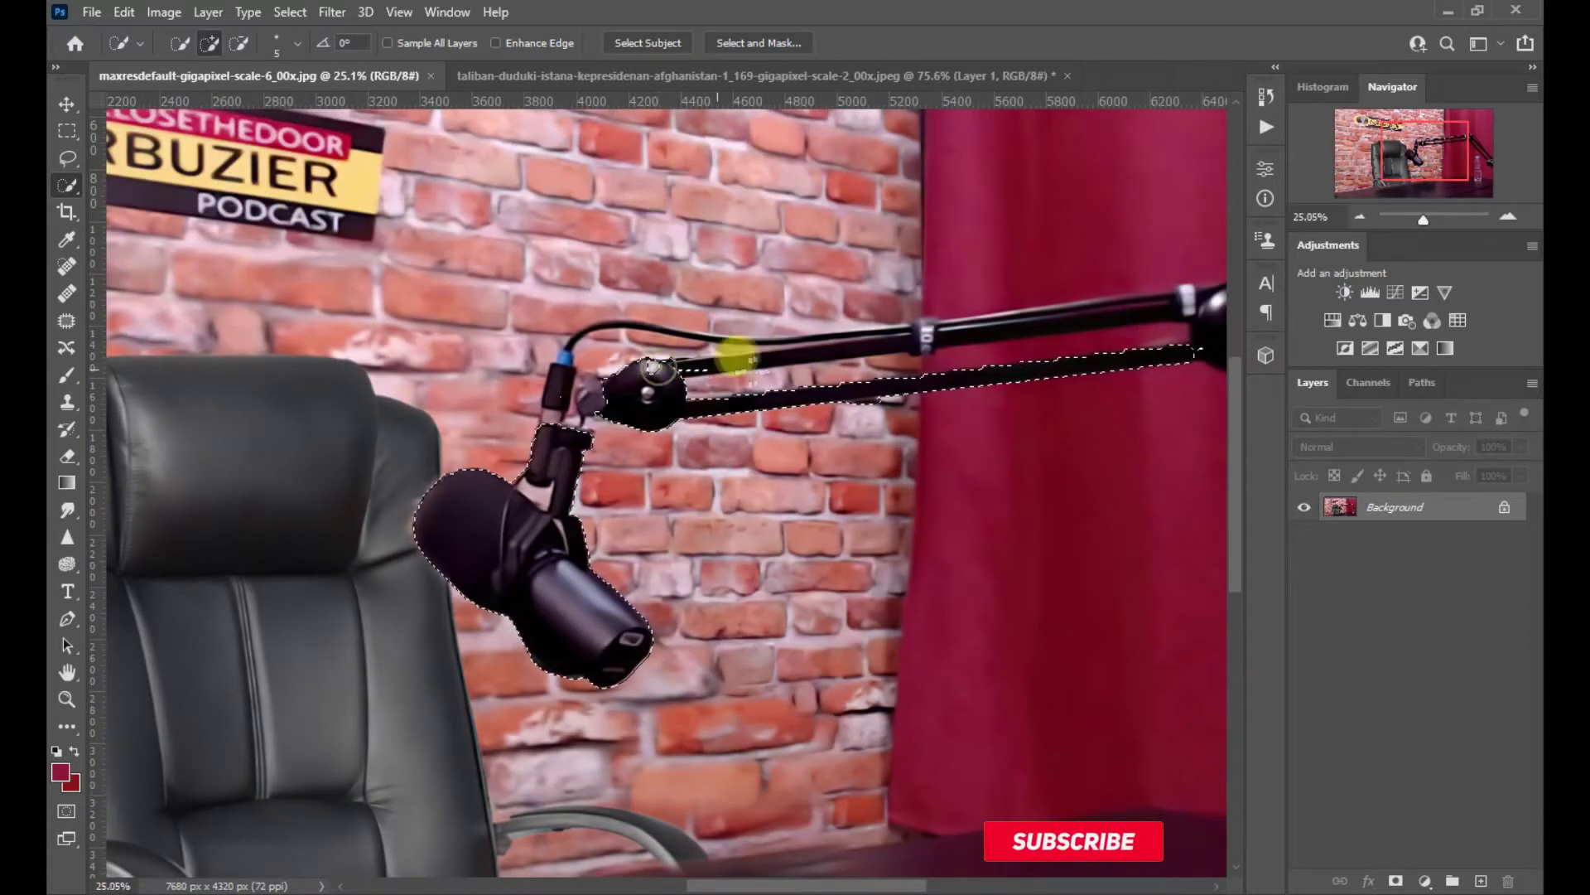
scroll(497, 379, down, 2)
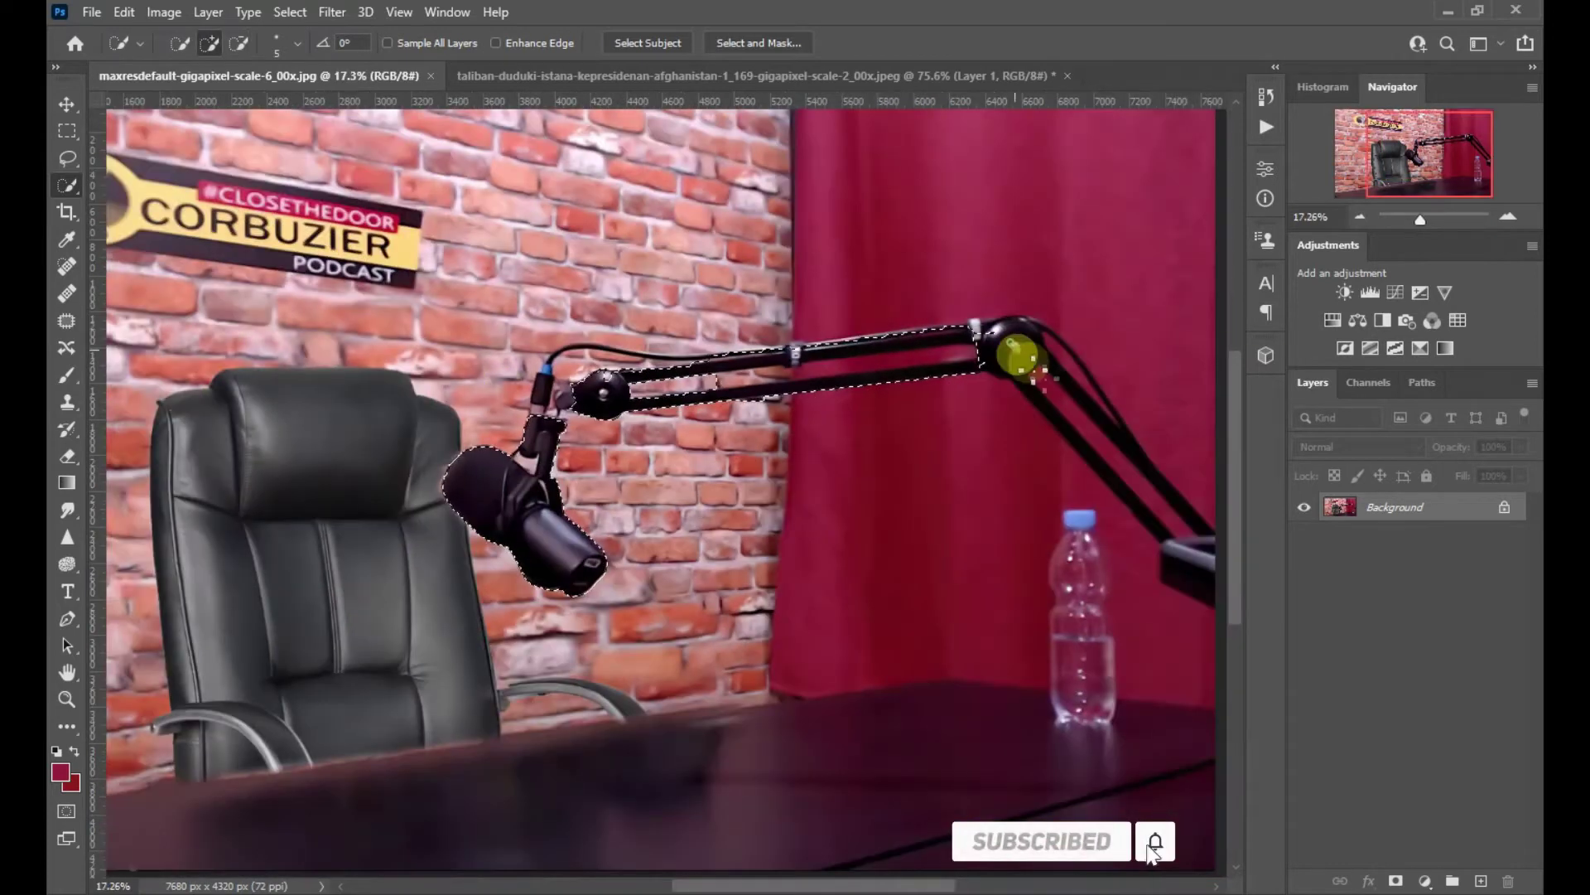
Add the thin microphone cable and its blue-tipped connector to the selection, keeping the brick wall beneath the cable excluded
scroll(558, 329, up, 3)
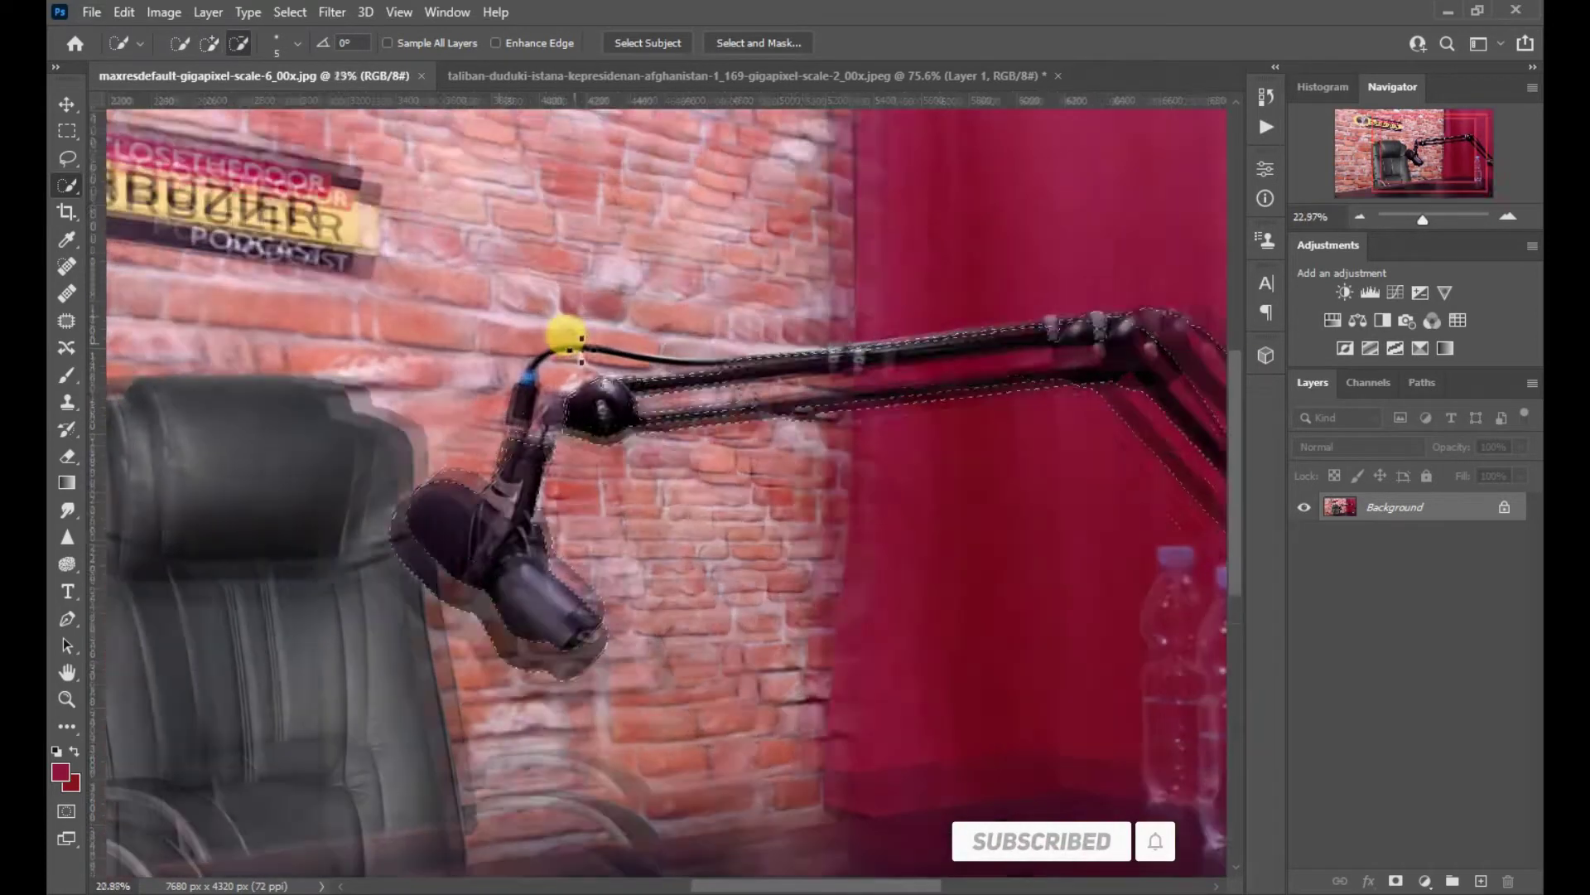
scroll(566, 357, up, 1)
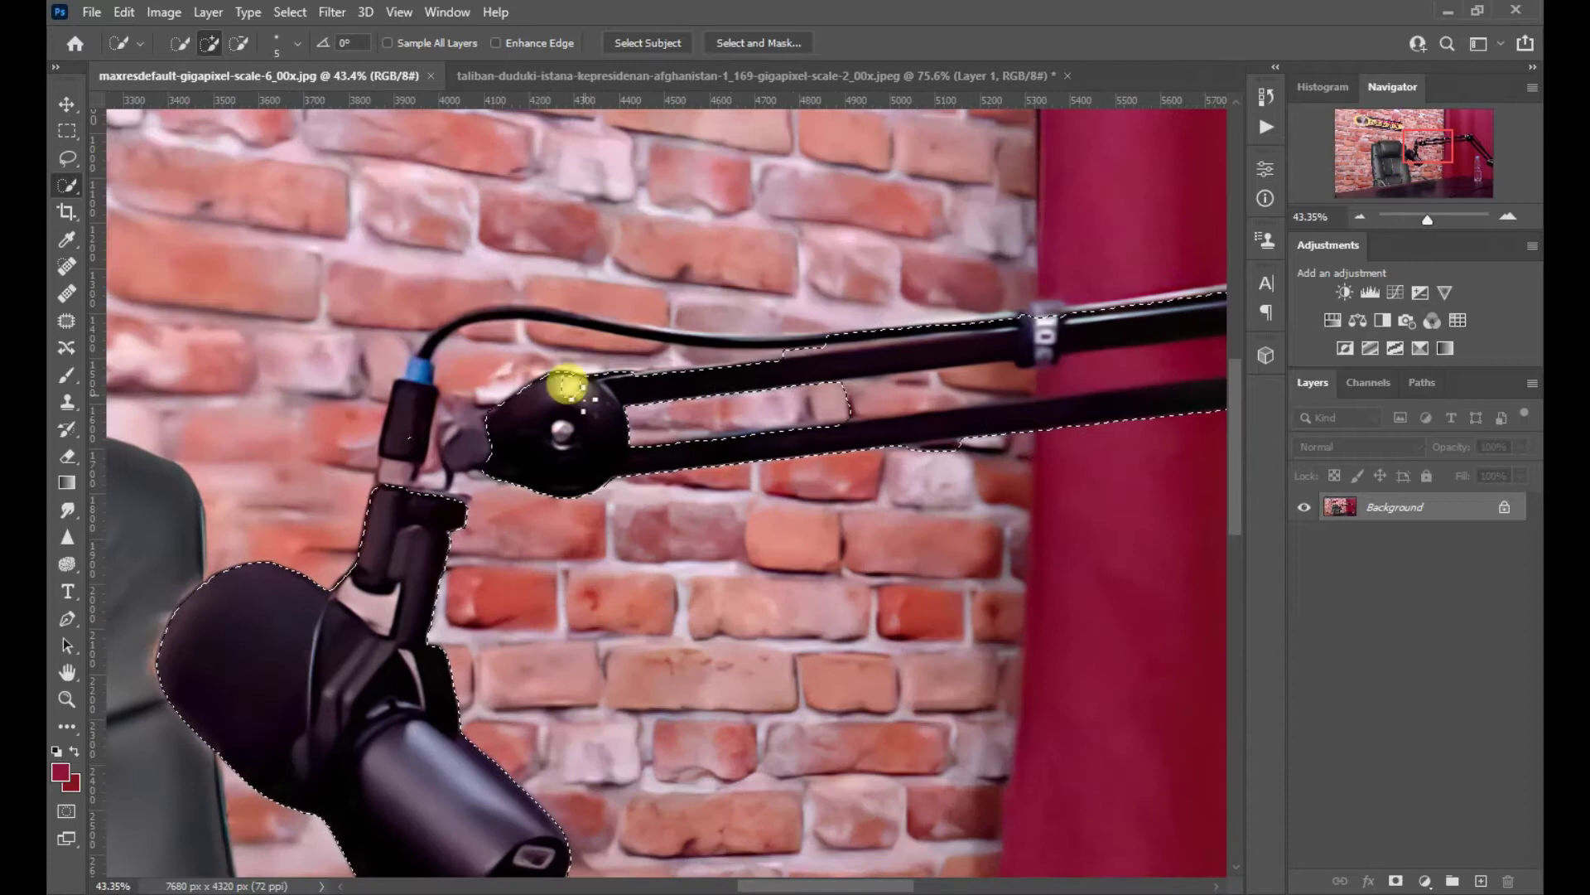
scroll(773, 329, up, 1)
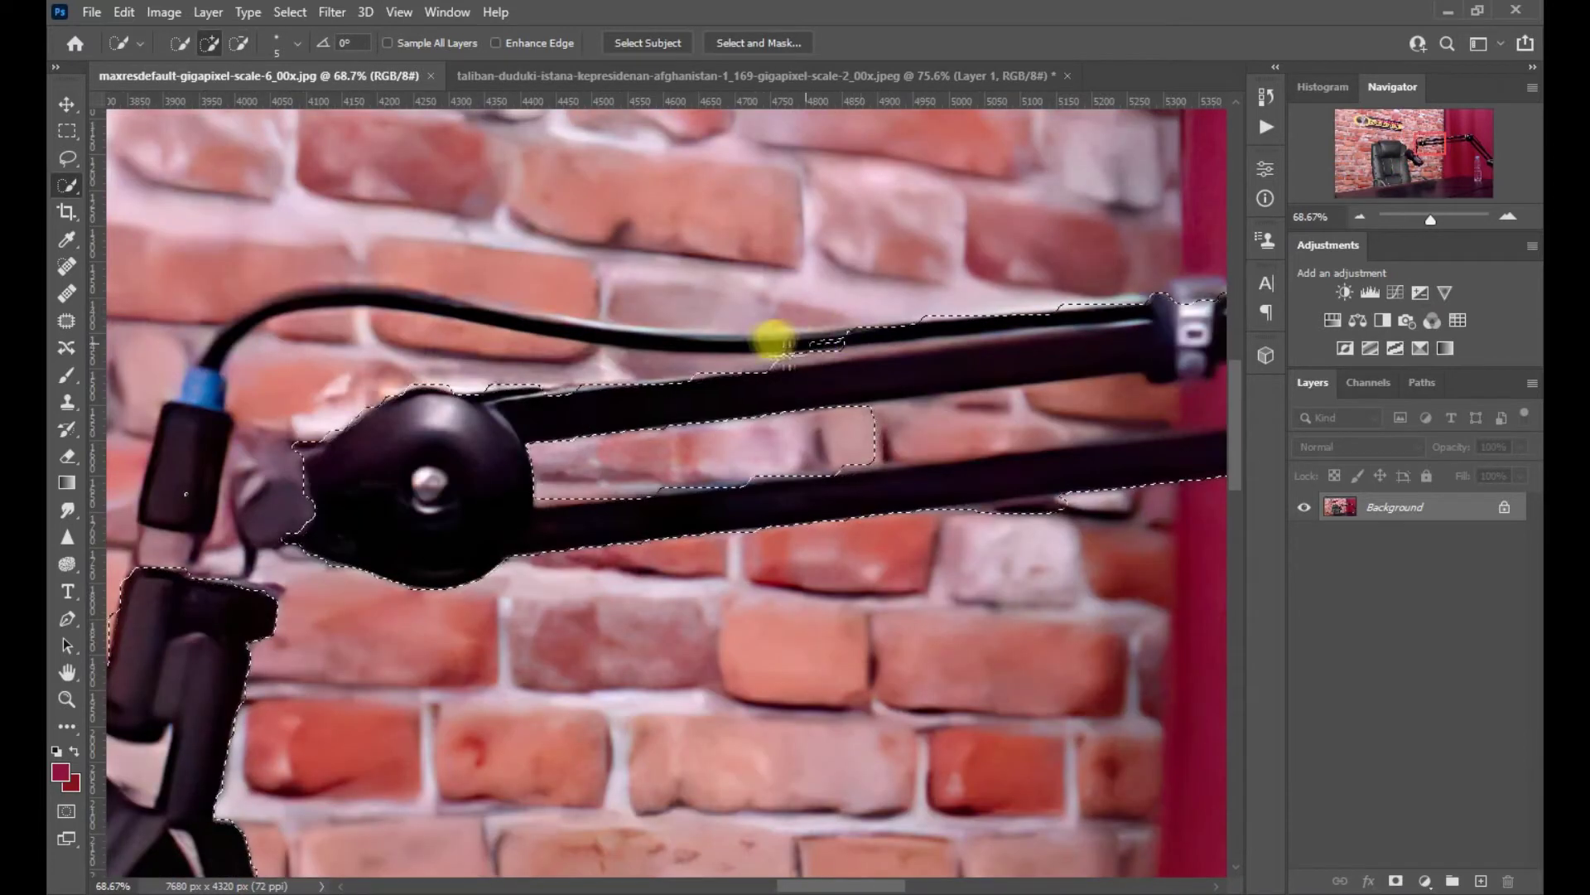
mouse_move(427, 308)
mouse_down()
mouse_move(356, 301)
mouse_move(233, 331)
mouse_move(168, 649)
mouse_move(228, 607)
mouse_up()
scroll(827, 401, down, 3)
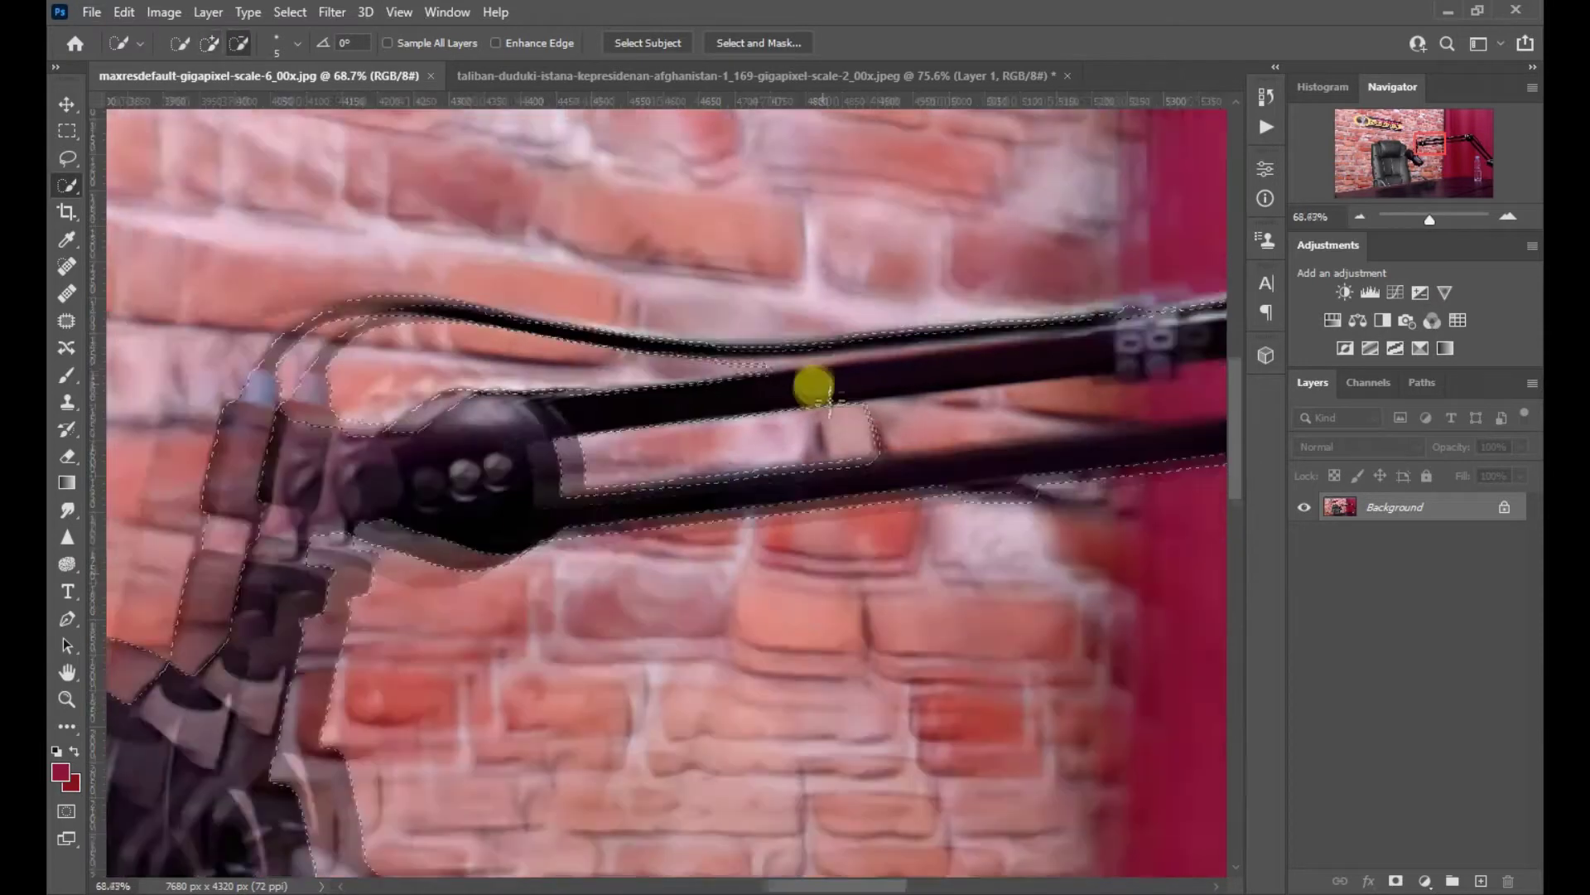
scroll(594, 371, up, 4)
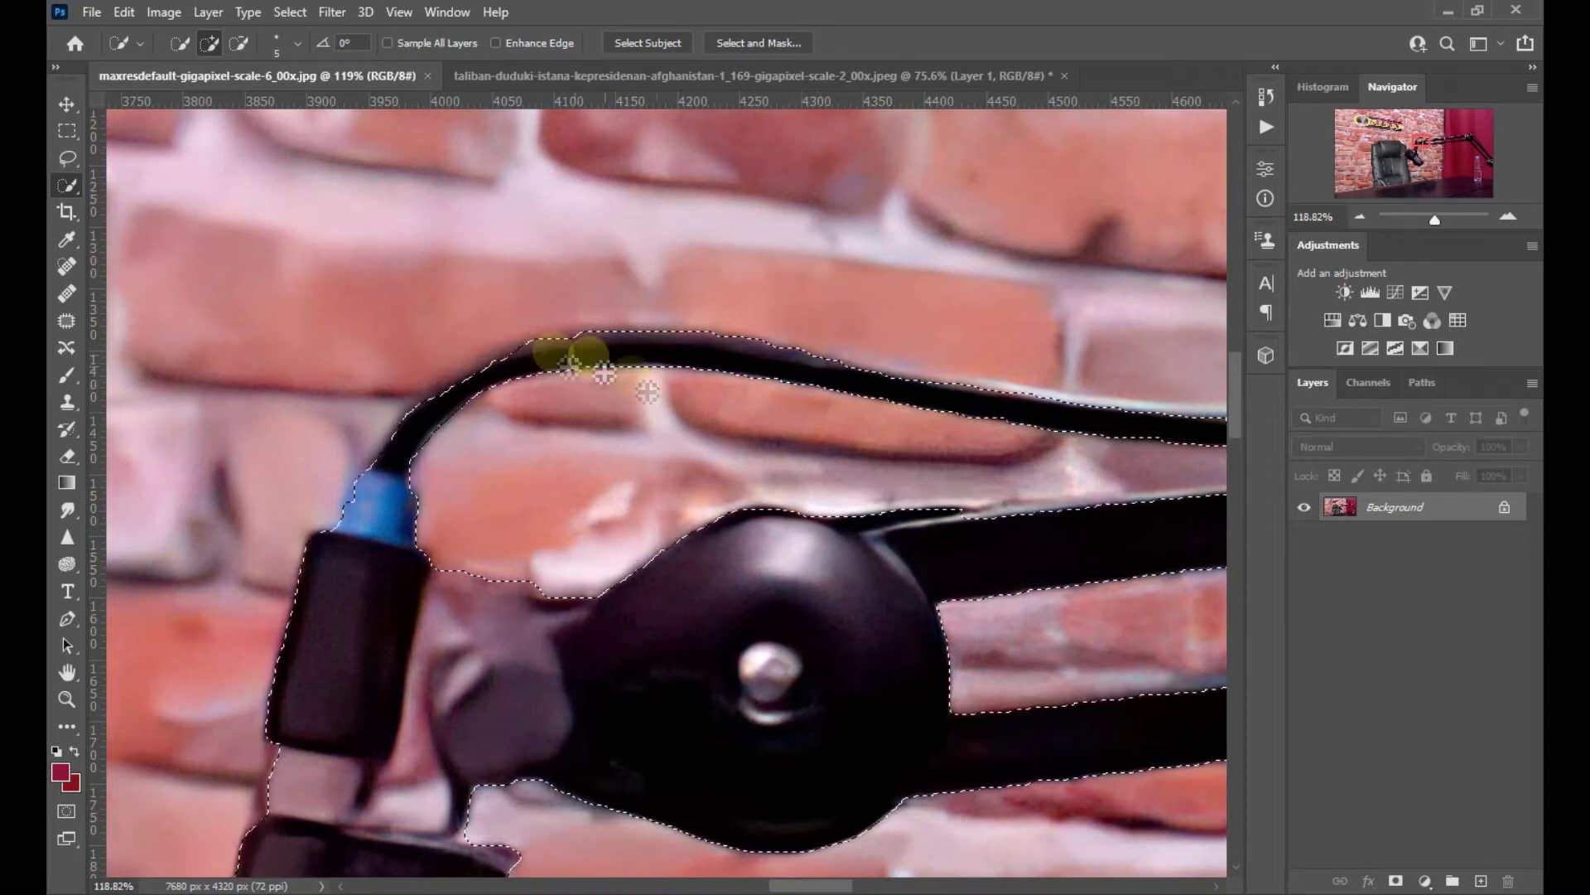
scroll(547, 406, down, 5)
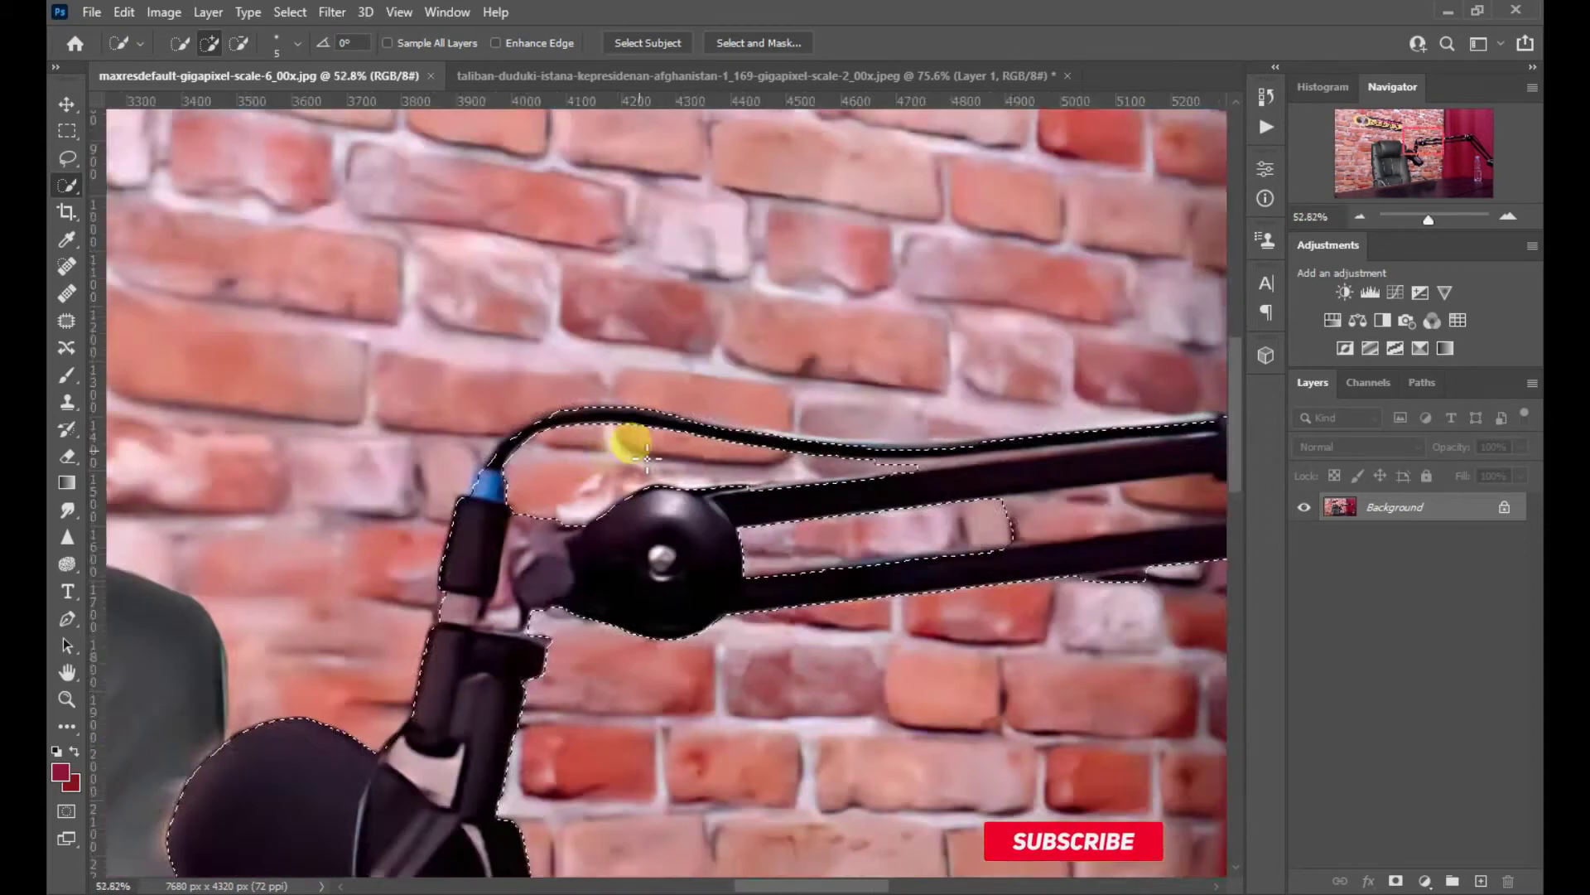
Subtract the brick wall and curtain between the two upper arm bars from the selection
drag(1079, 483, 922, 502)
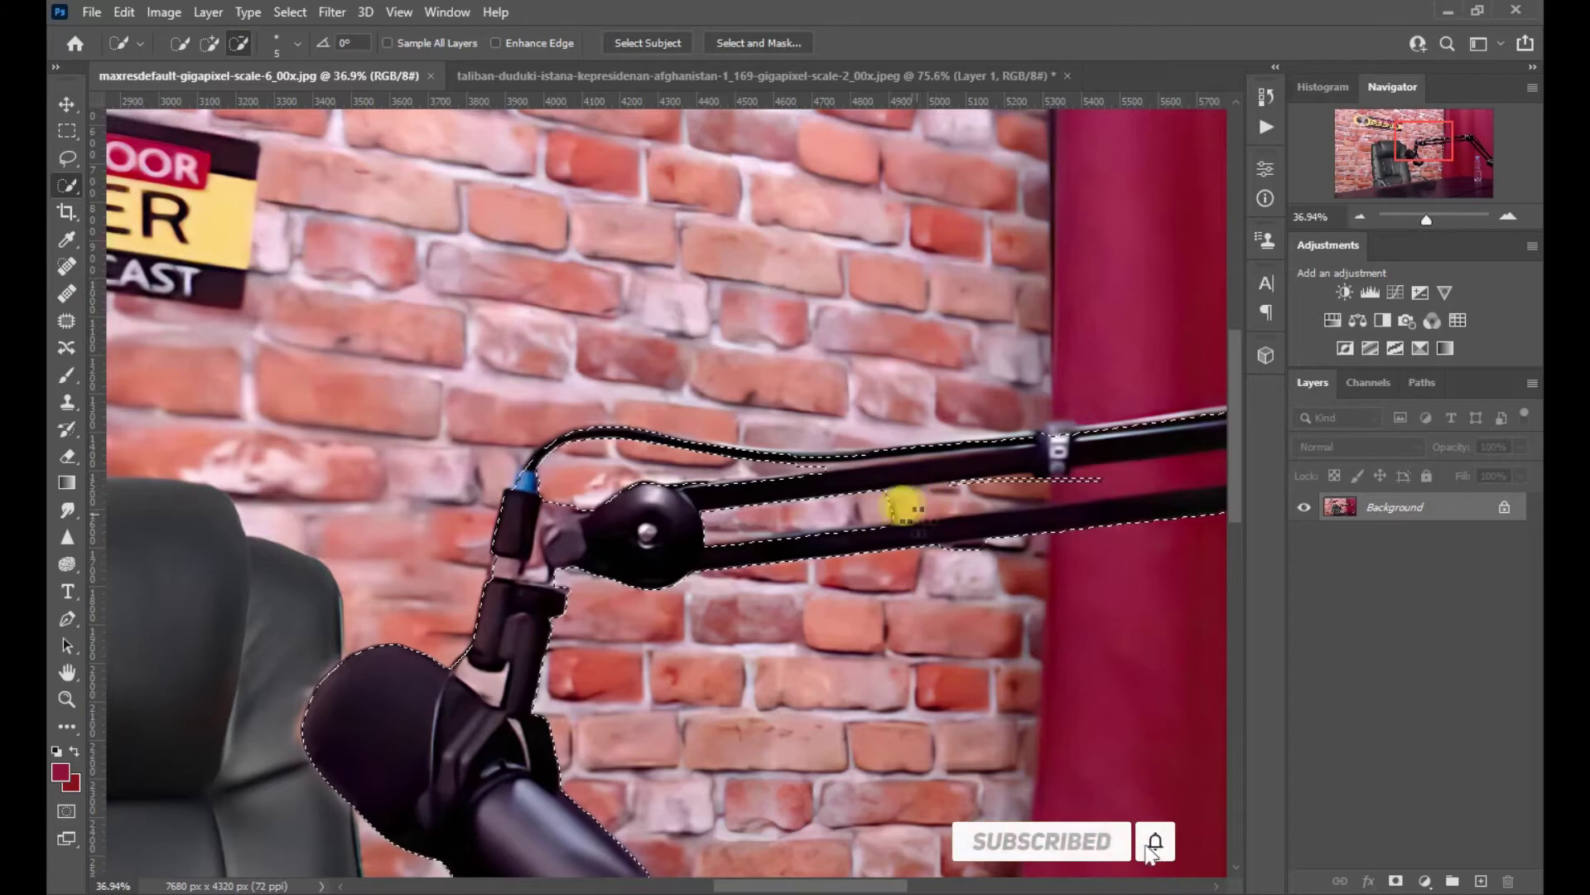
scroll(754, 495, down, 2)
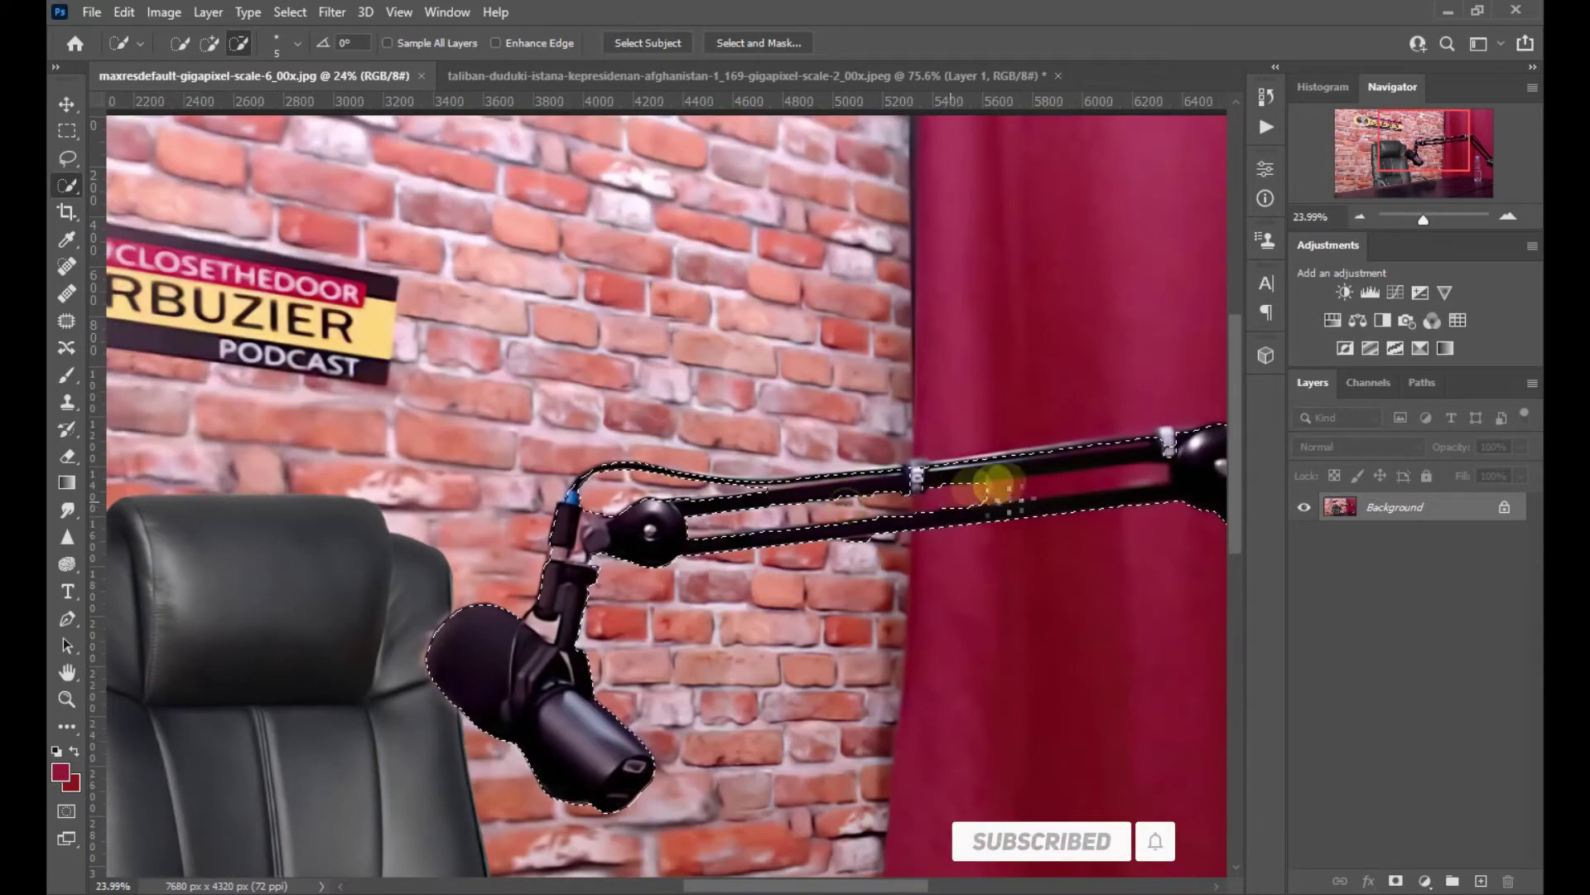
scroll(895, 539, up, 5)
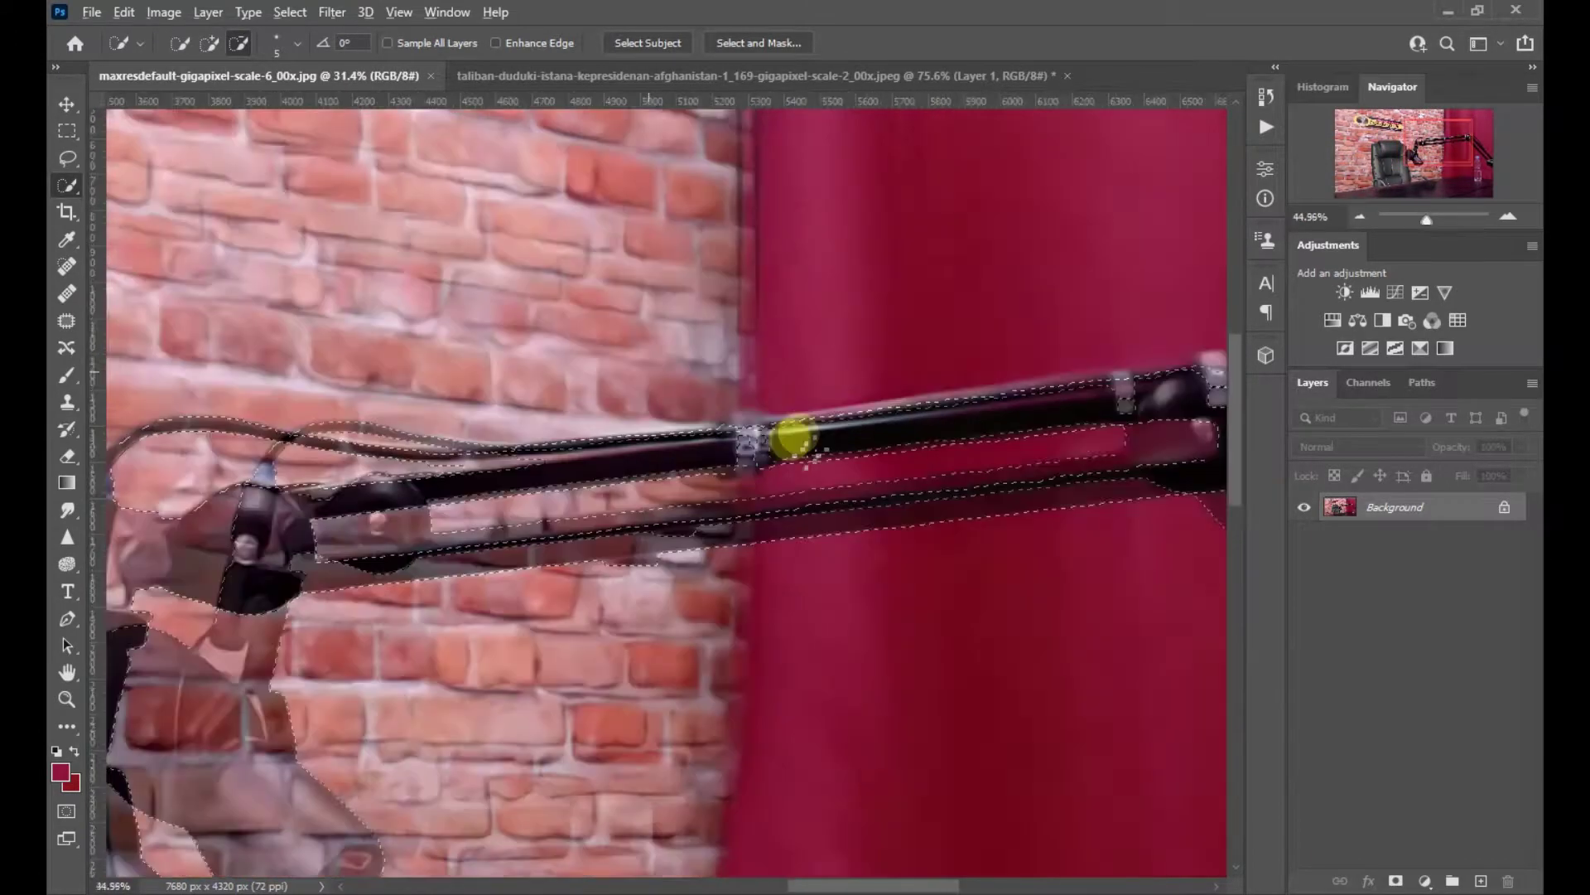
Add the cable clamp on the upper arm bar, where the brick wall meets the curtain, to the selection
click(208, 43)
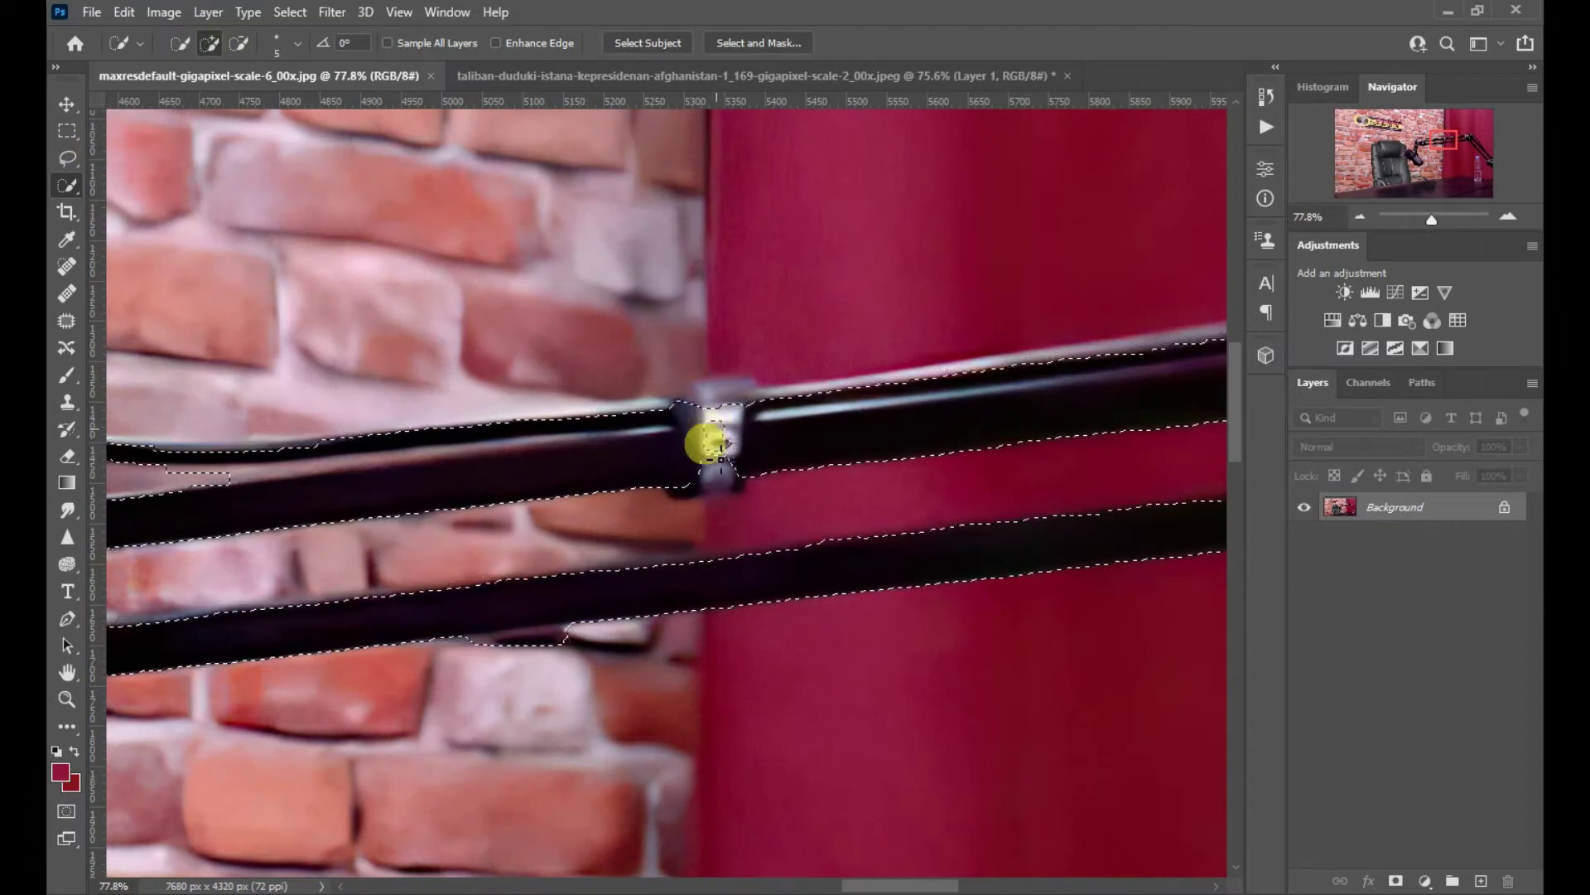
drag(699, 487, 734, 492)
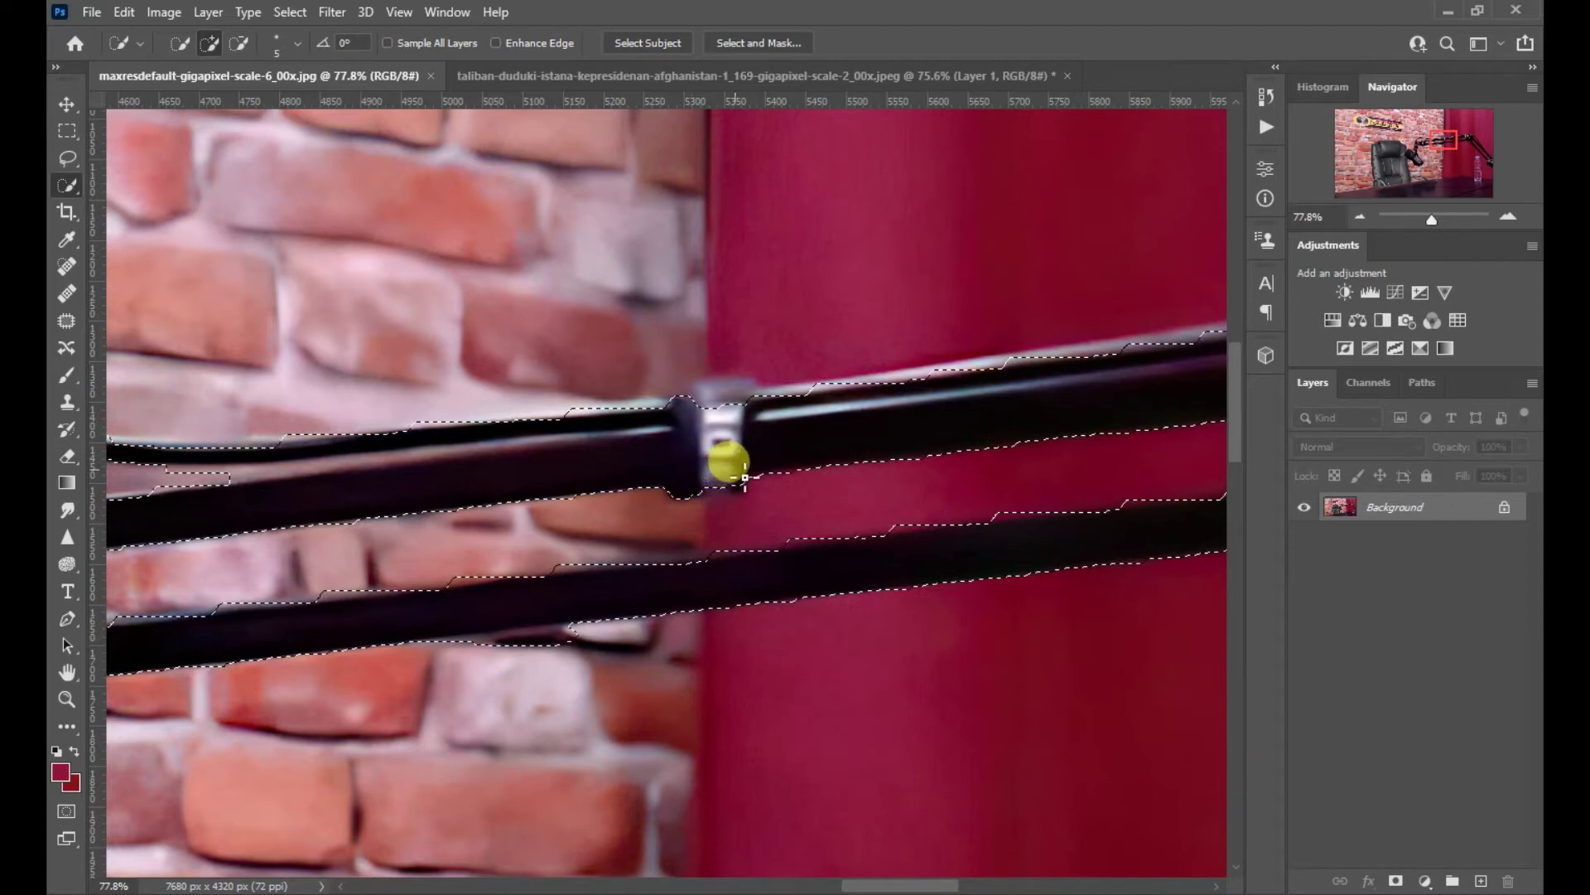
scroll(737, 439, down, 4)
Refine the selection of the descending arm section beyond the elbow joint, excluding the curtain between its two bars
scroll(745, 415, up, 3)
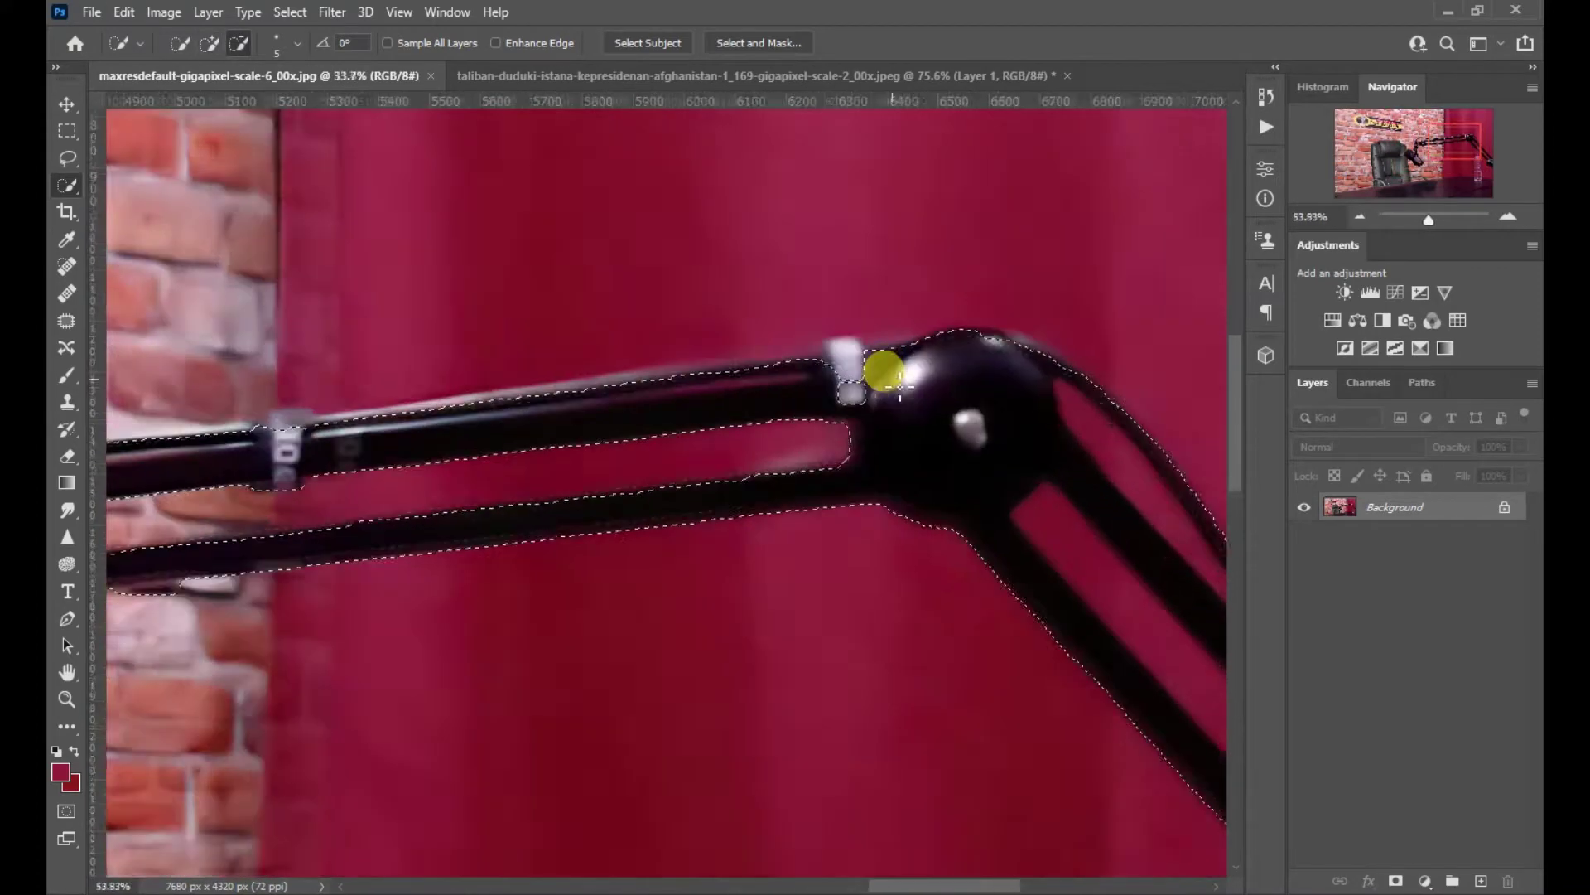
scroll(813, 337, up, 2)
scroll(950, 423, down, 4)
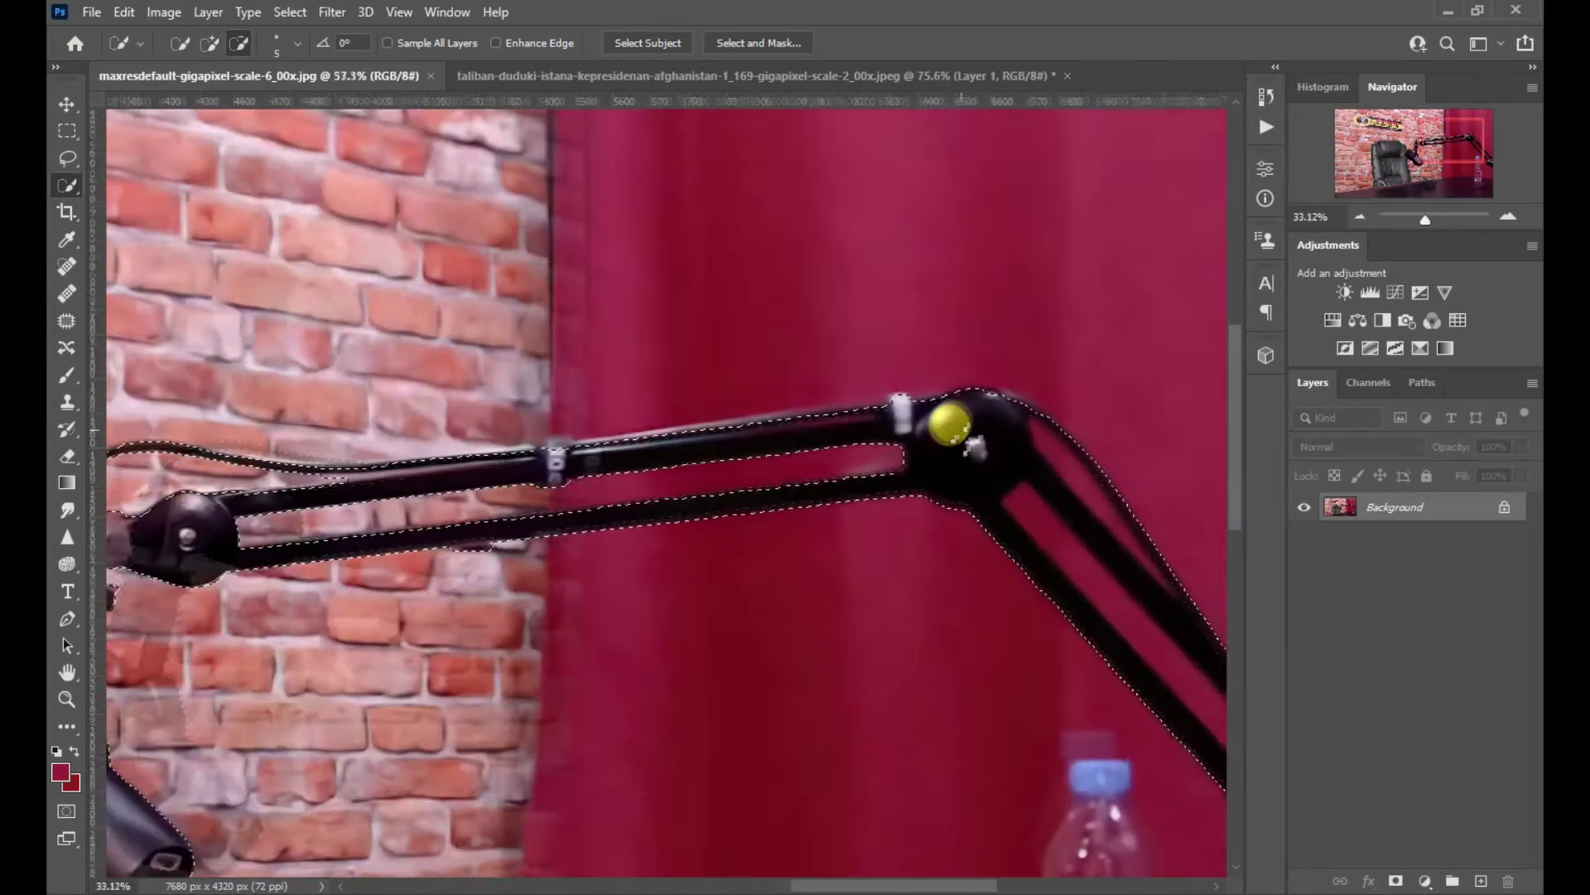
scroll(950, 423, down, 2)
scroll(1128, 592, up, 3)
mouse_move(530, 198)
mouse_down()
mouse_move(788, 309)
mouse_move(1017, 560)
mouse_up()
click(238, 42)
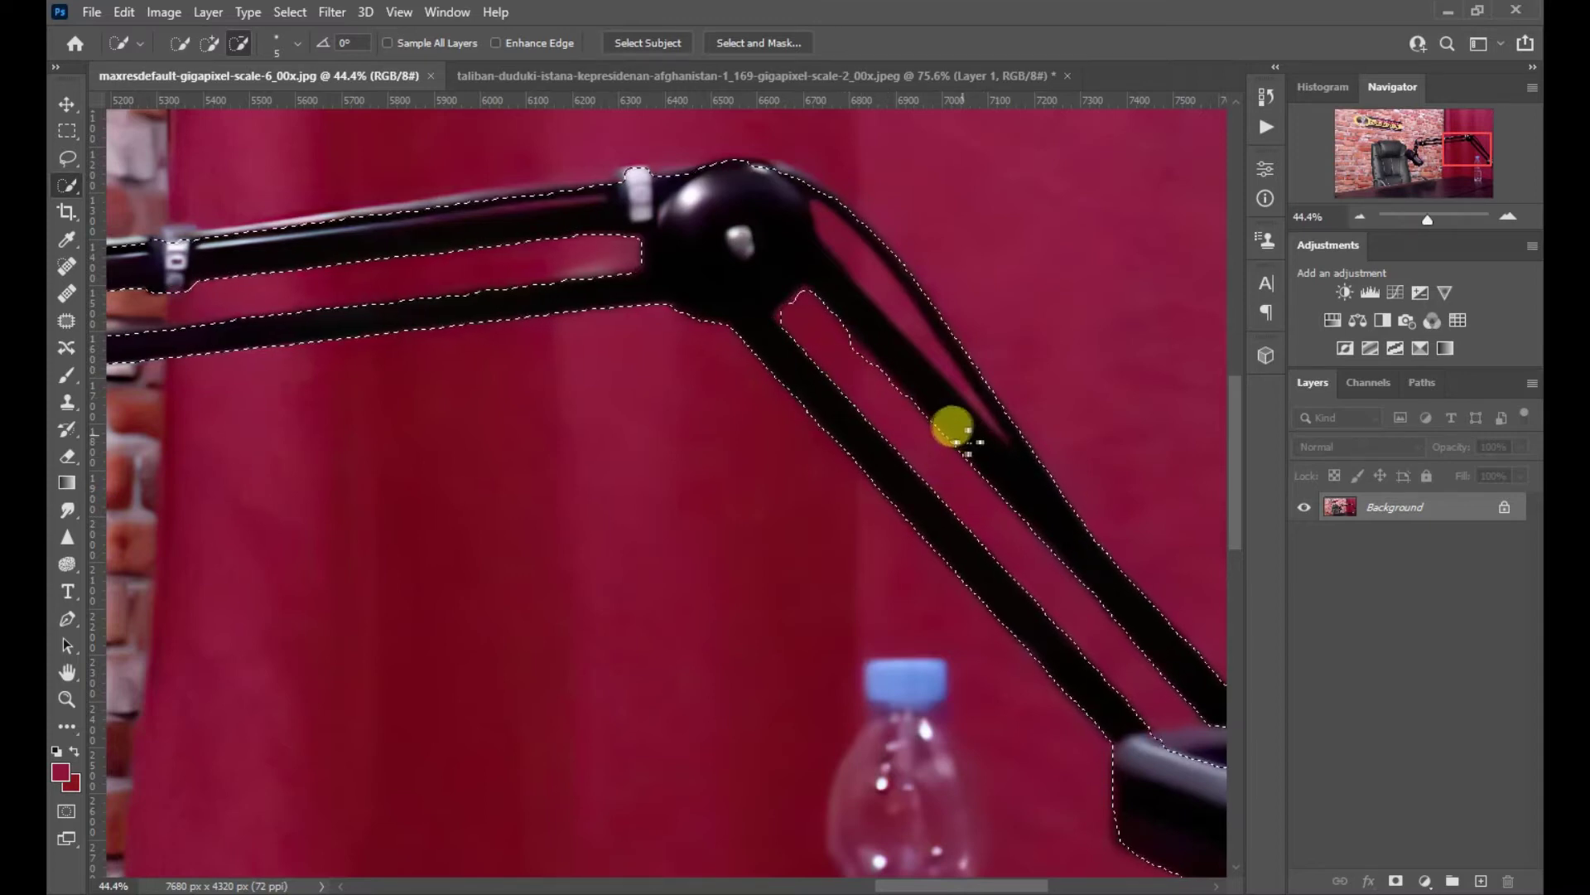
Subtract the sliver of curtain between the cable and the descending arm from the selection
scroll(953, 427, down, 3)
scroll(870, 355, up, 4)
drag(953, 511, 992, 544)
scroll(903, 501, down, 4)
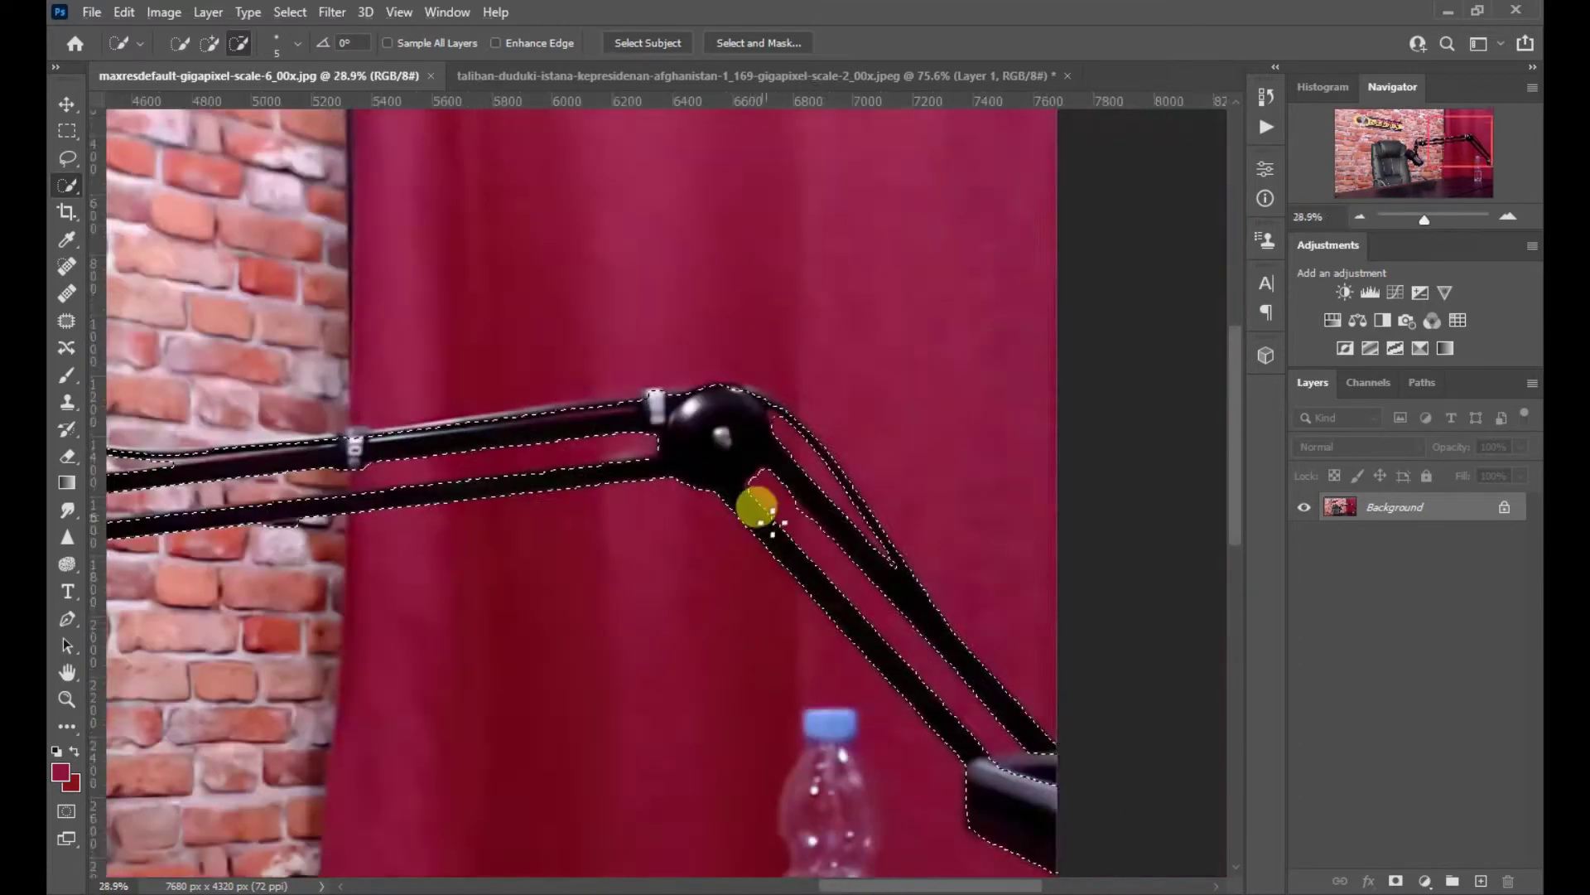
Add the missed part of the descending arm just beyond the elbow joint to the selection
scroll(810, 674, up, 4)
click(210, 42)
click(750, 595)
scroll(842, 613, down, 4)
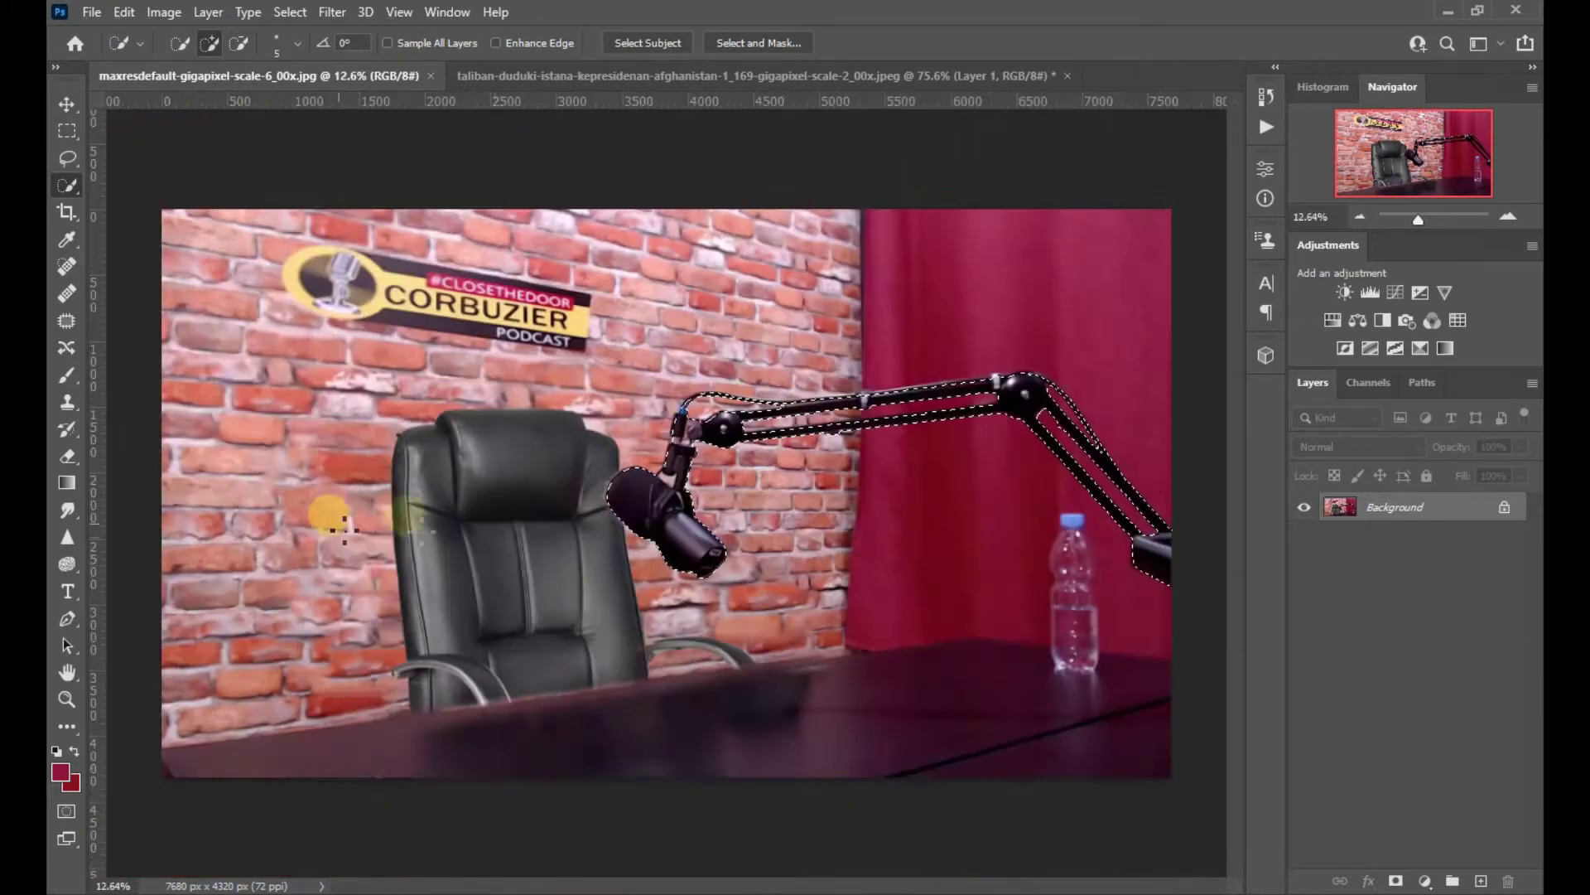
Subtract the enclosed patch of brick wall between the microphone head and its mounting bracket from the selection
scroll(695, 455, up, 5)
alt+click(614, 492)
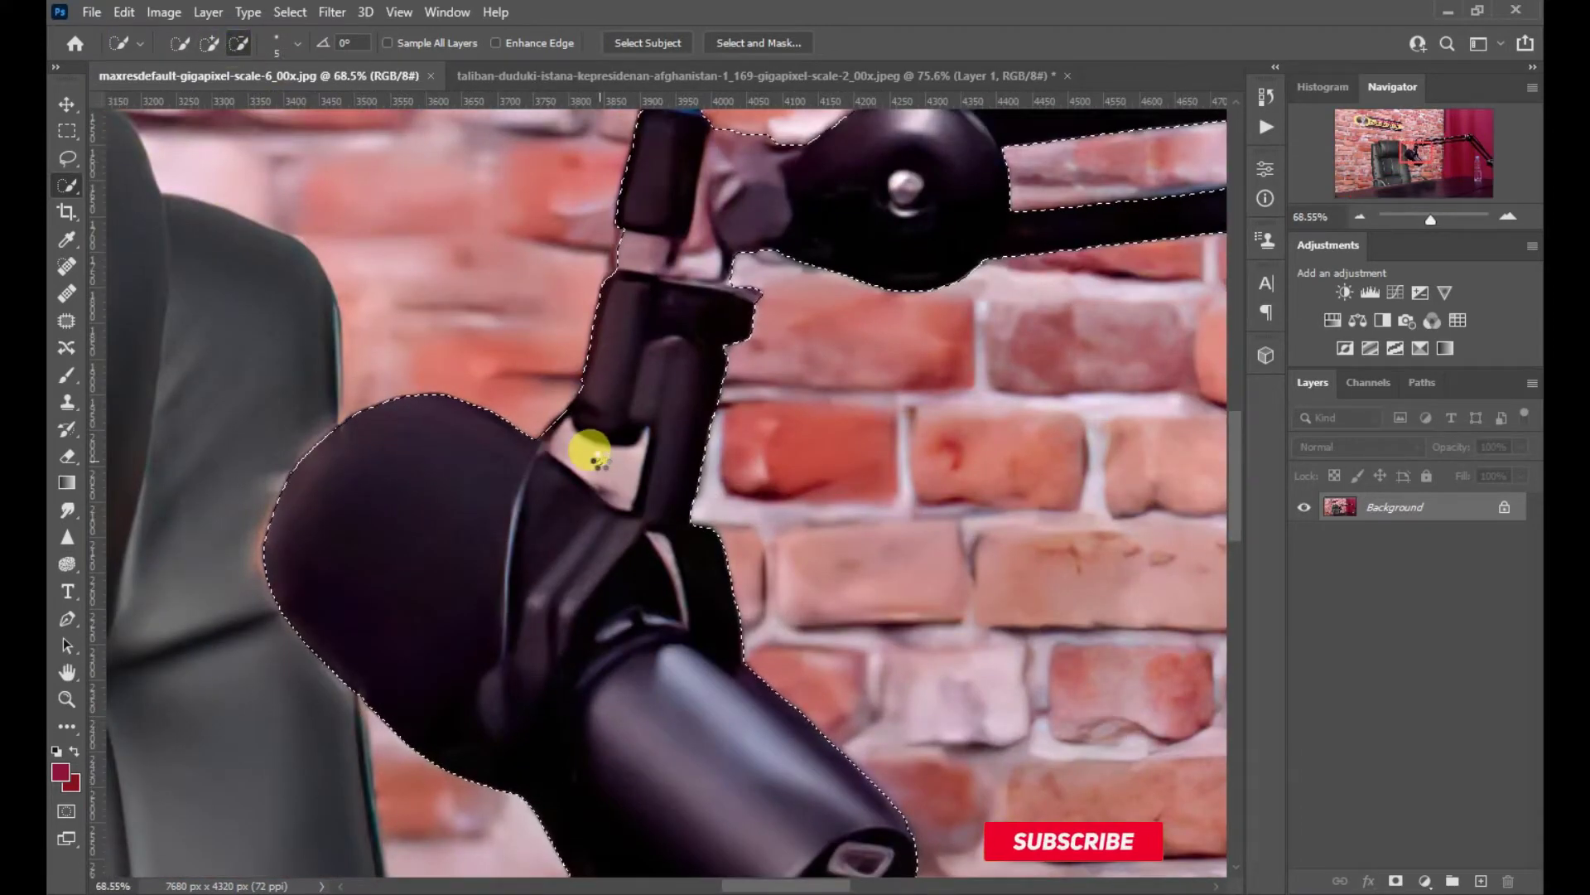
scroll(600, 462, up, 2)
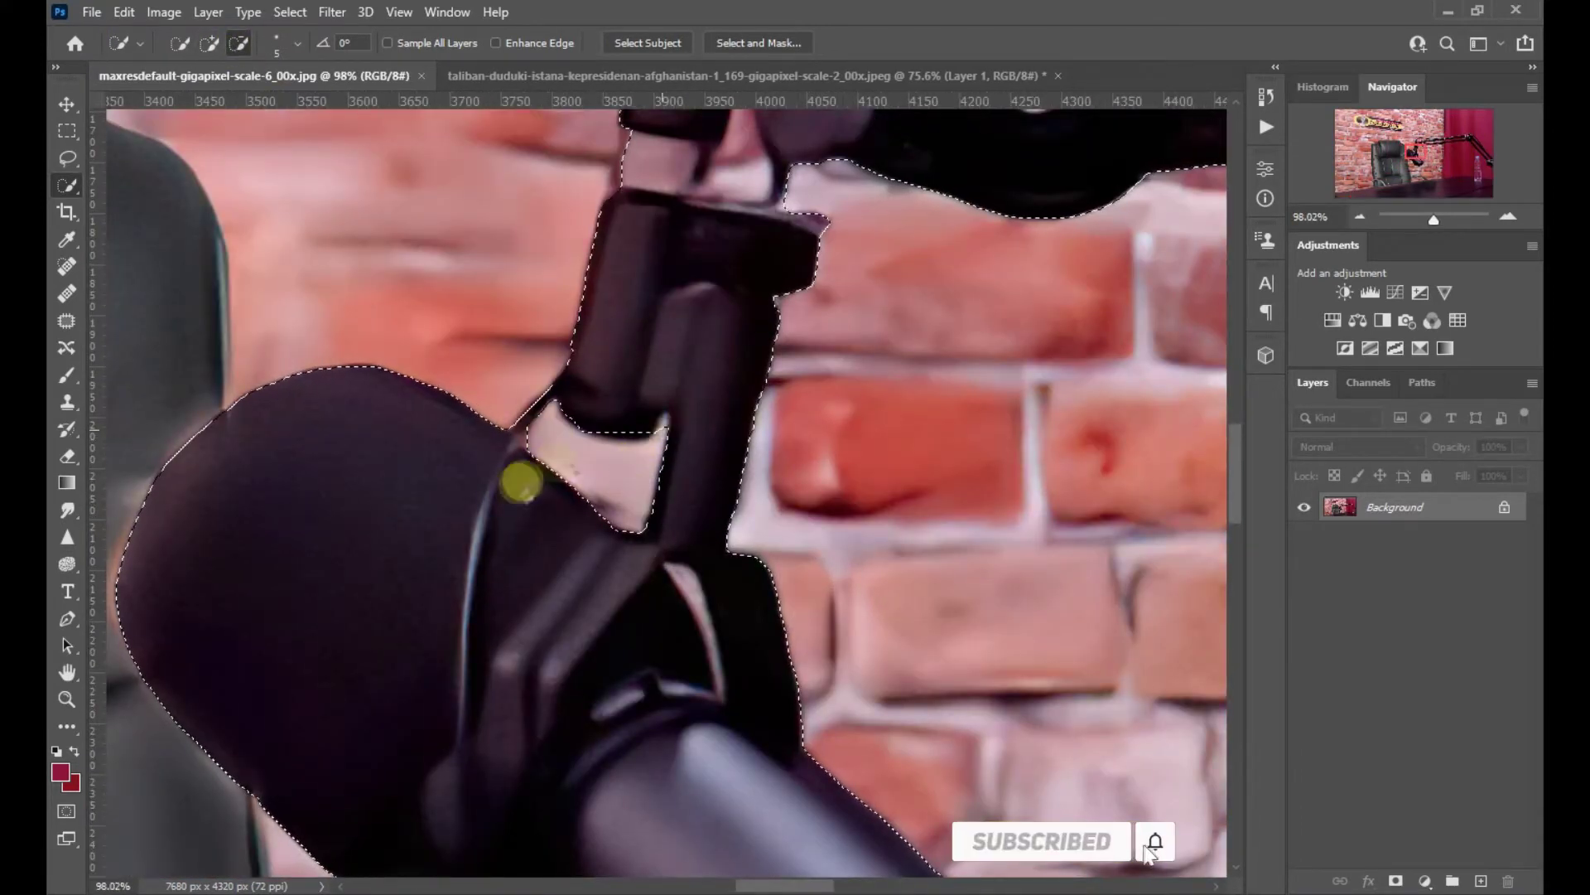
scroll(679, 434, up, 5)
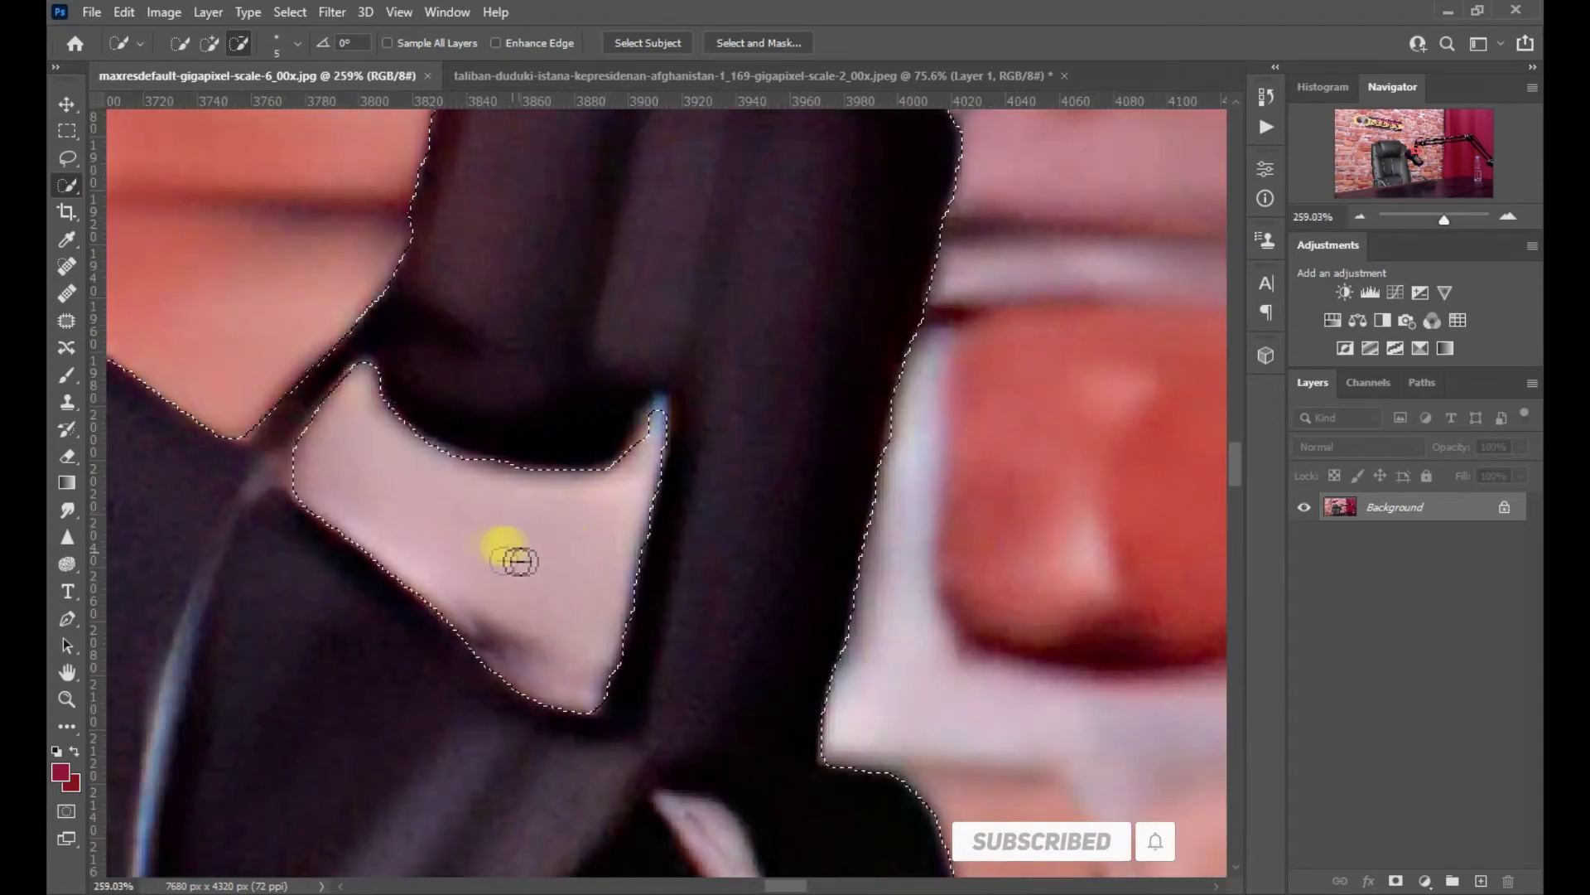
Undo the selection subtractions in the gap between the microphone stem and the round arm joint
scroll(525, 554, down, 5)
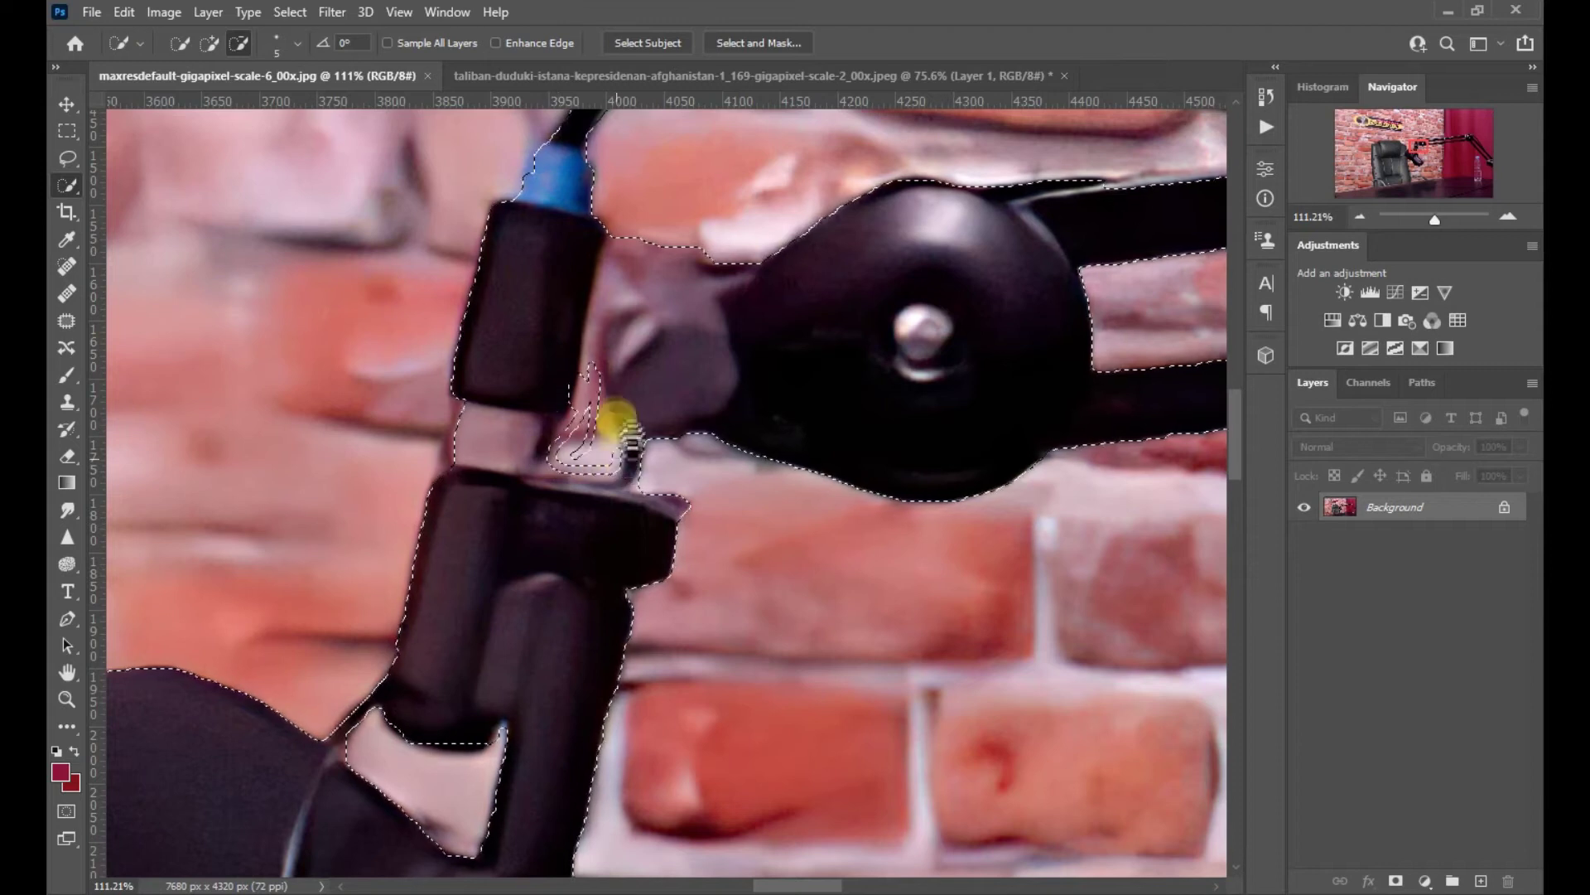
key(ctrl+z)
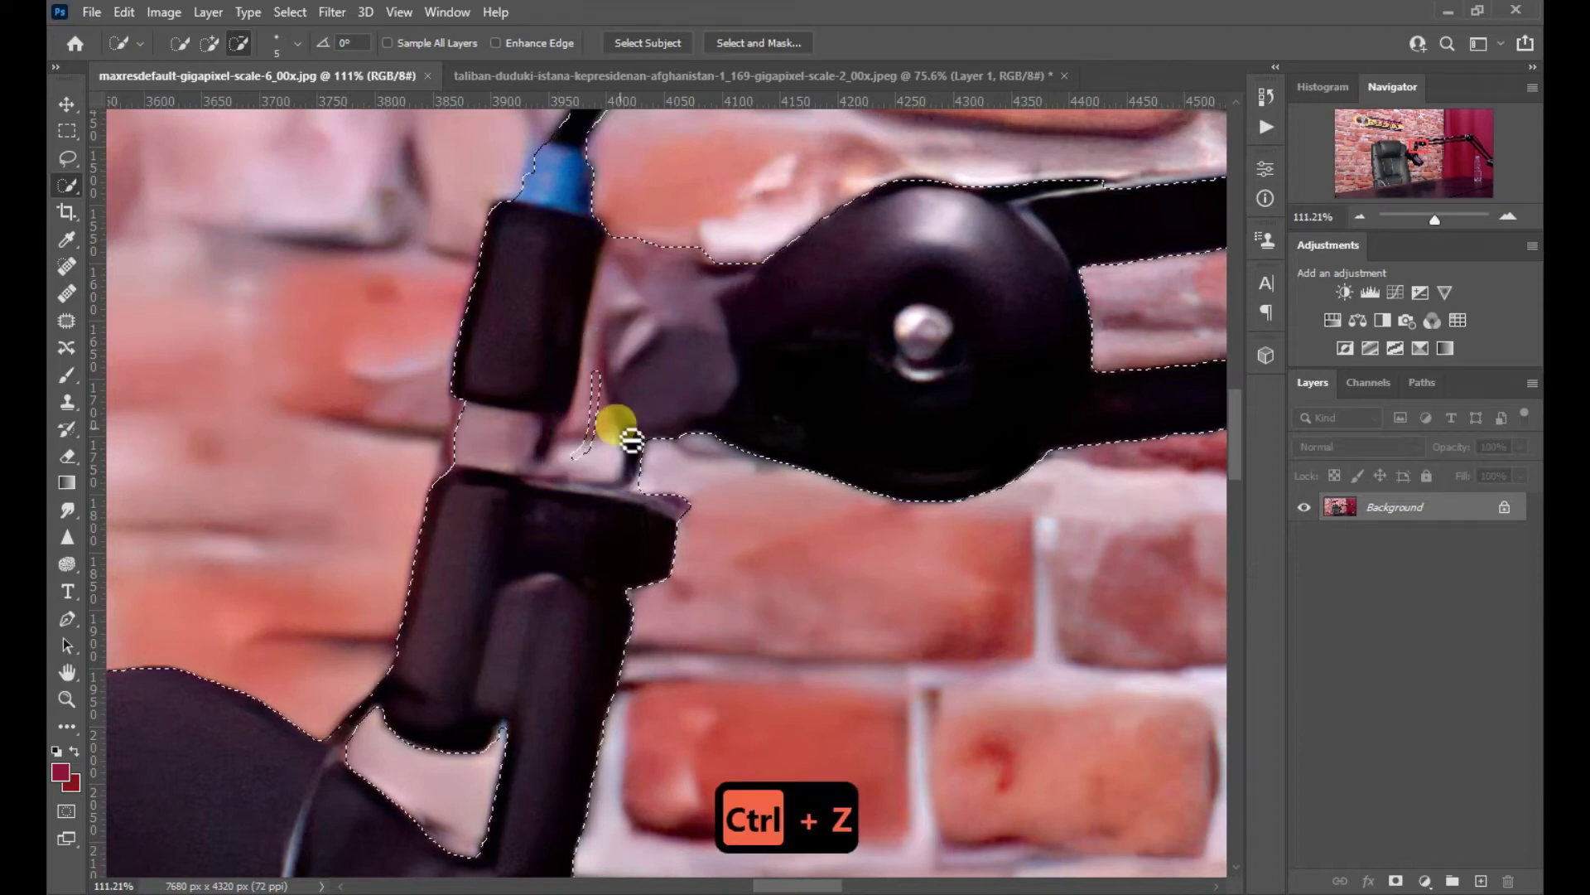
key(ctrl+z)
key(ctrl+z)
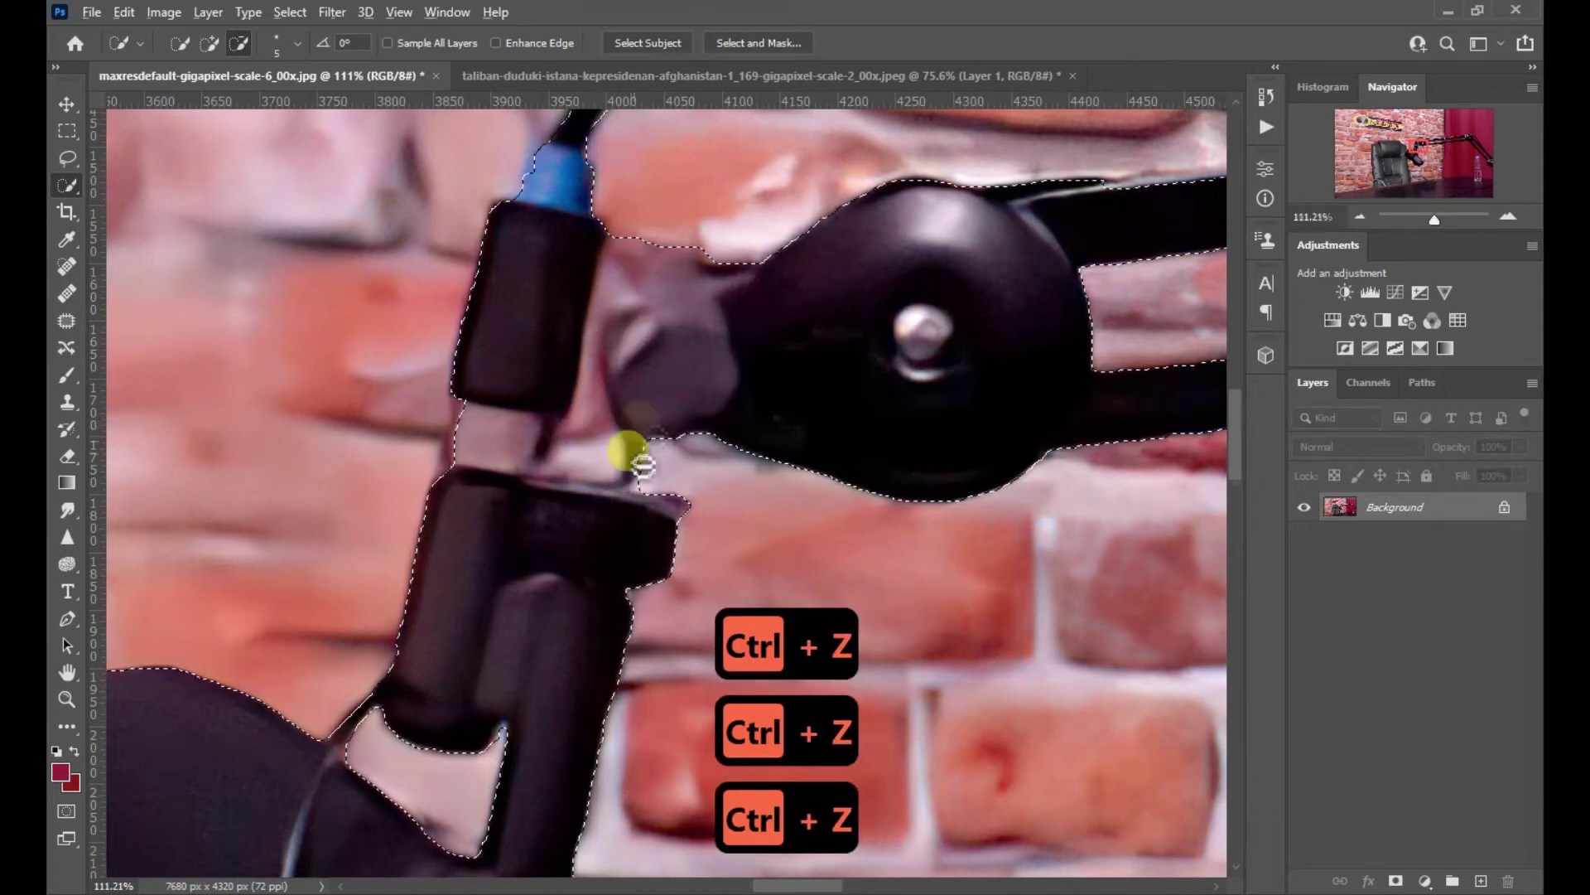
Copy the selected microphone and arm to a new layer
scroll(654, 430, down, 10)
key(ctrl+j)
scroll(554, 184, down, 2)
Bring the cut-out group of men into the podcast studio document as a new layer above the microphone layer
key(ctrl+Tab)
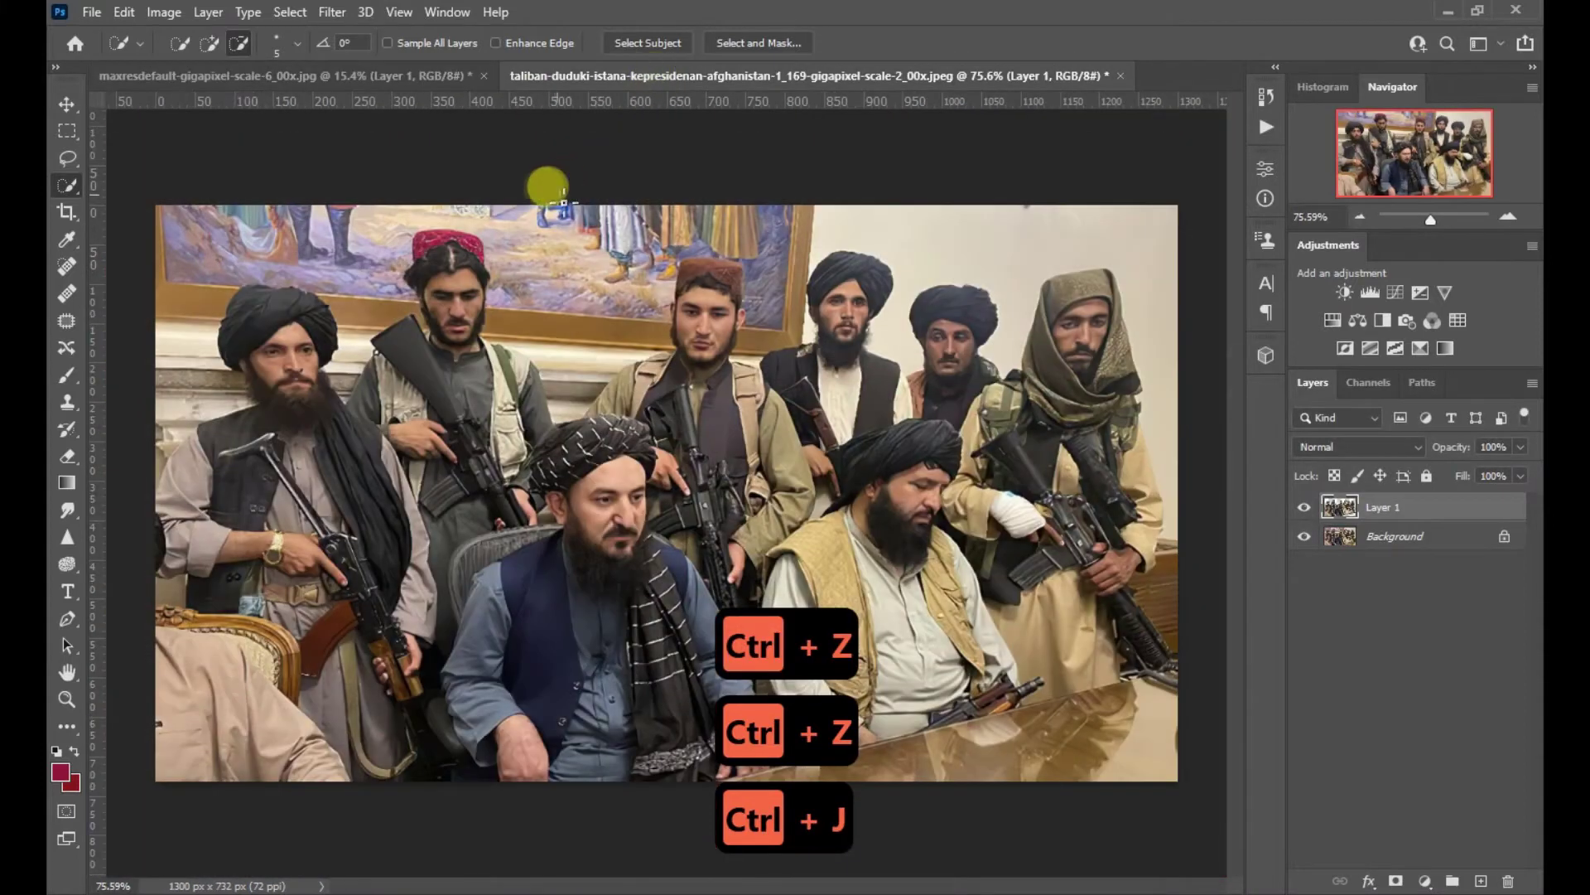
click(249, 76)
click(953, 75)
key(v)
drag(639, 408, 708, 443)
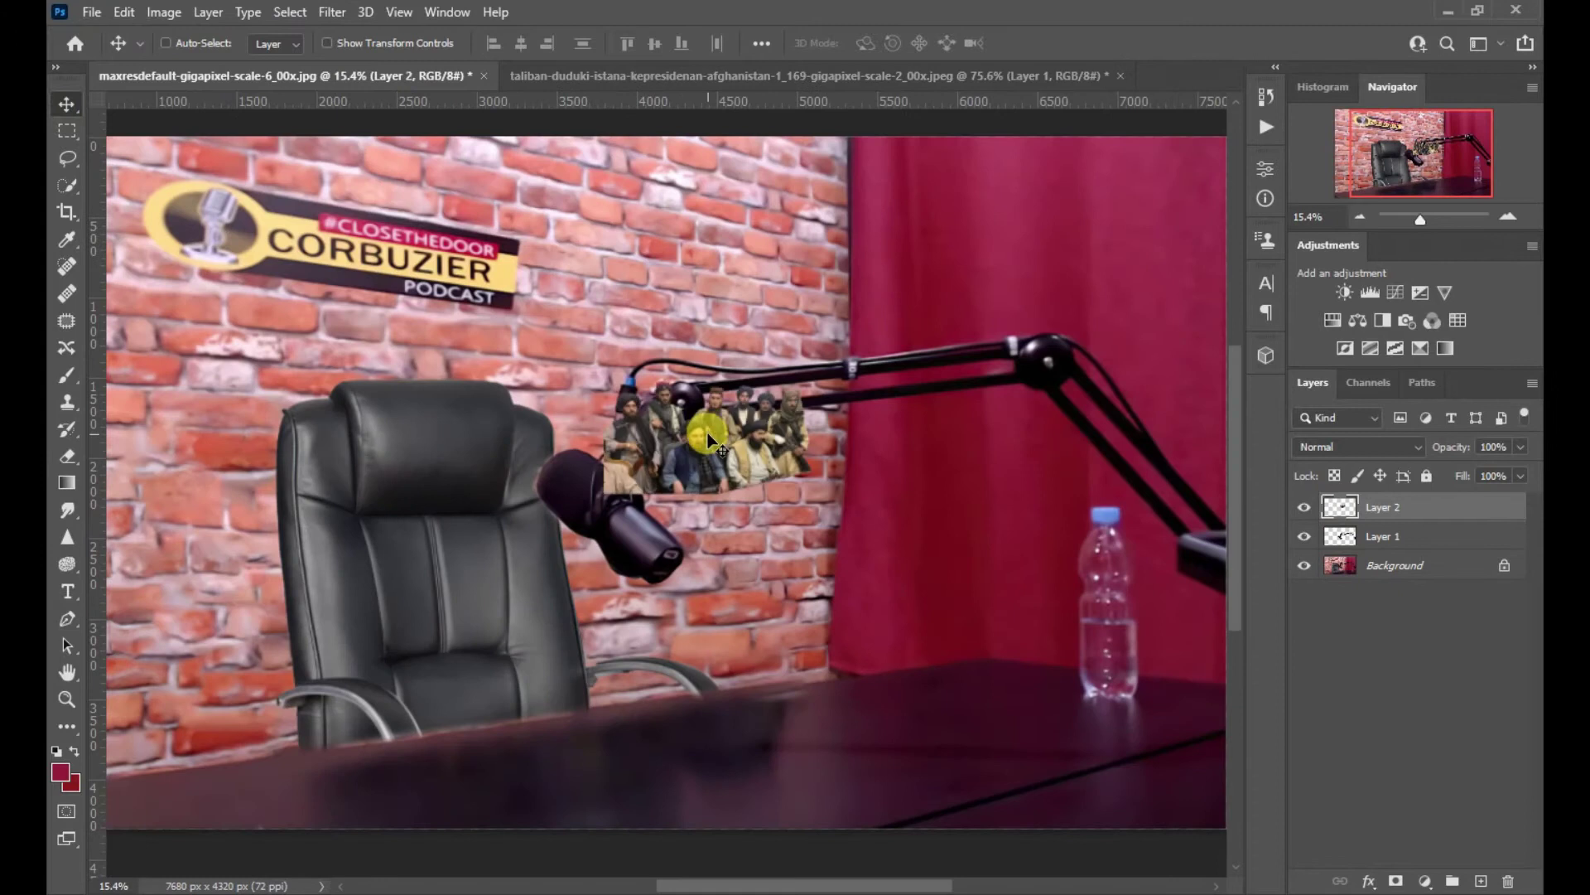
Enlarge the pasted group of men proportionally to about 700% so that it covers the studio photo
key(ctrl+t)
scroll(880, 540, down, 3)
drag(710, 533, 358, 681)
drag(885, 556, 774, 568)
drag(990, 326, 970, 430)
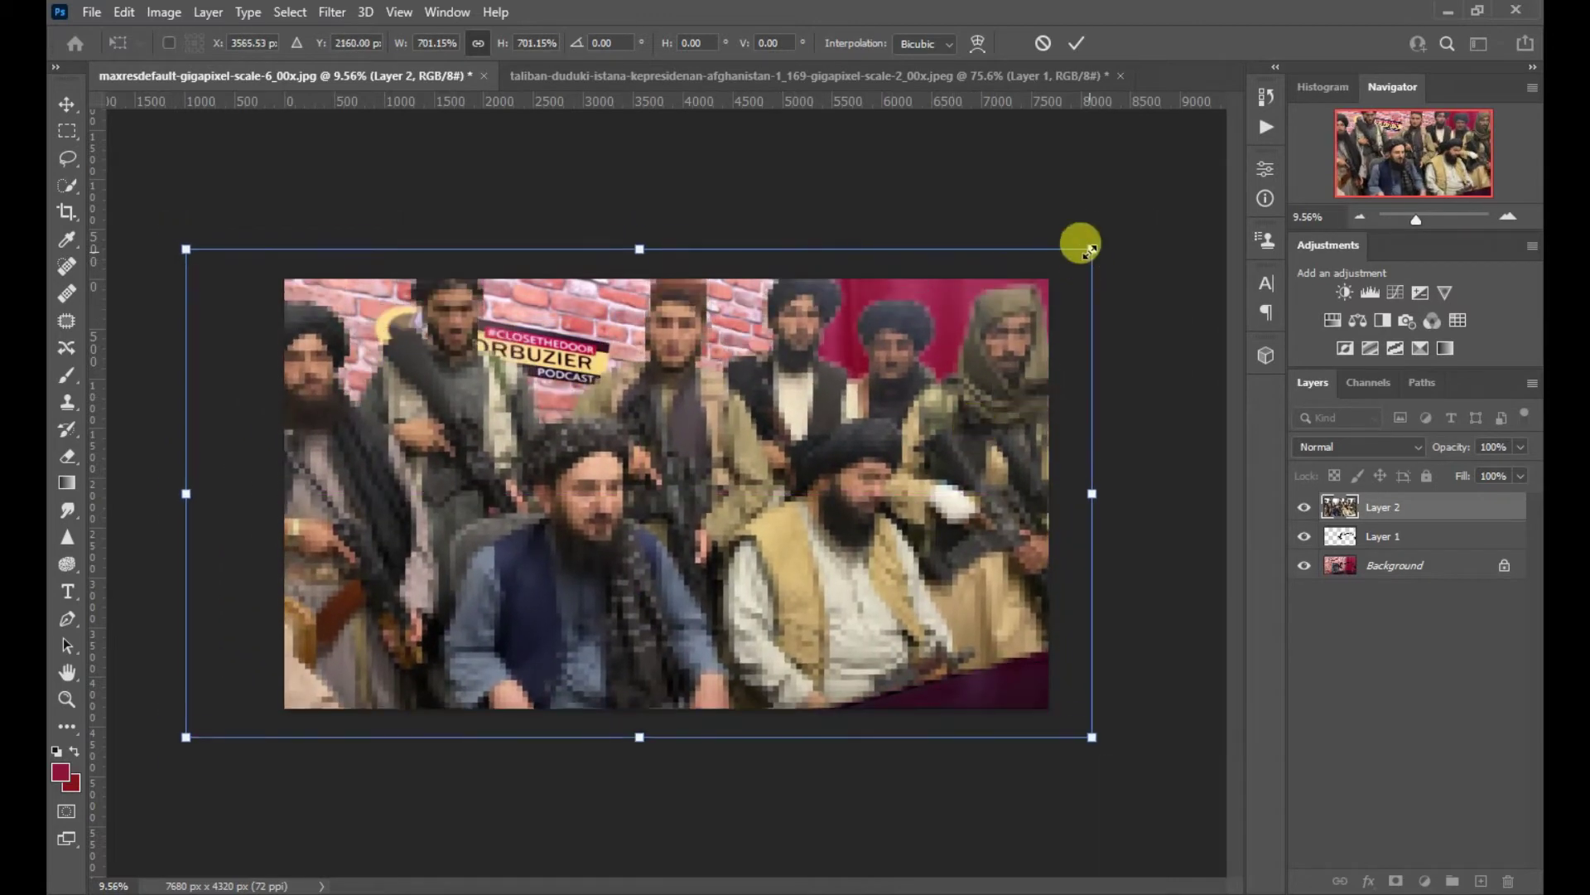
drag(1090, 249, 1086, 252)
click(1080, 43)
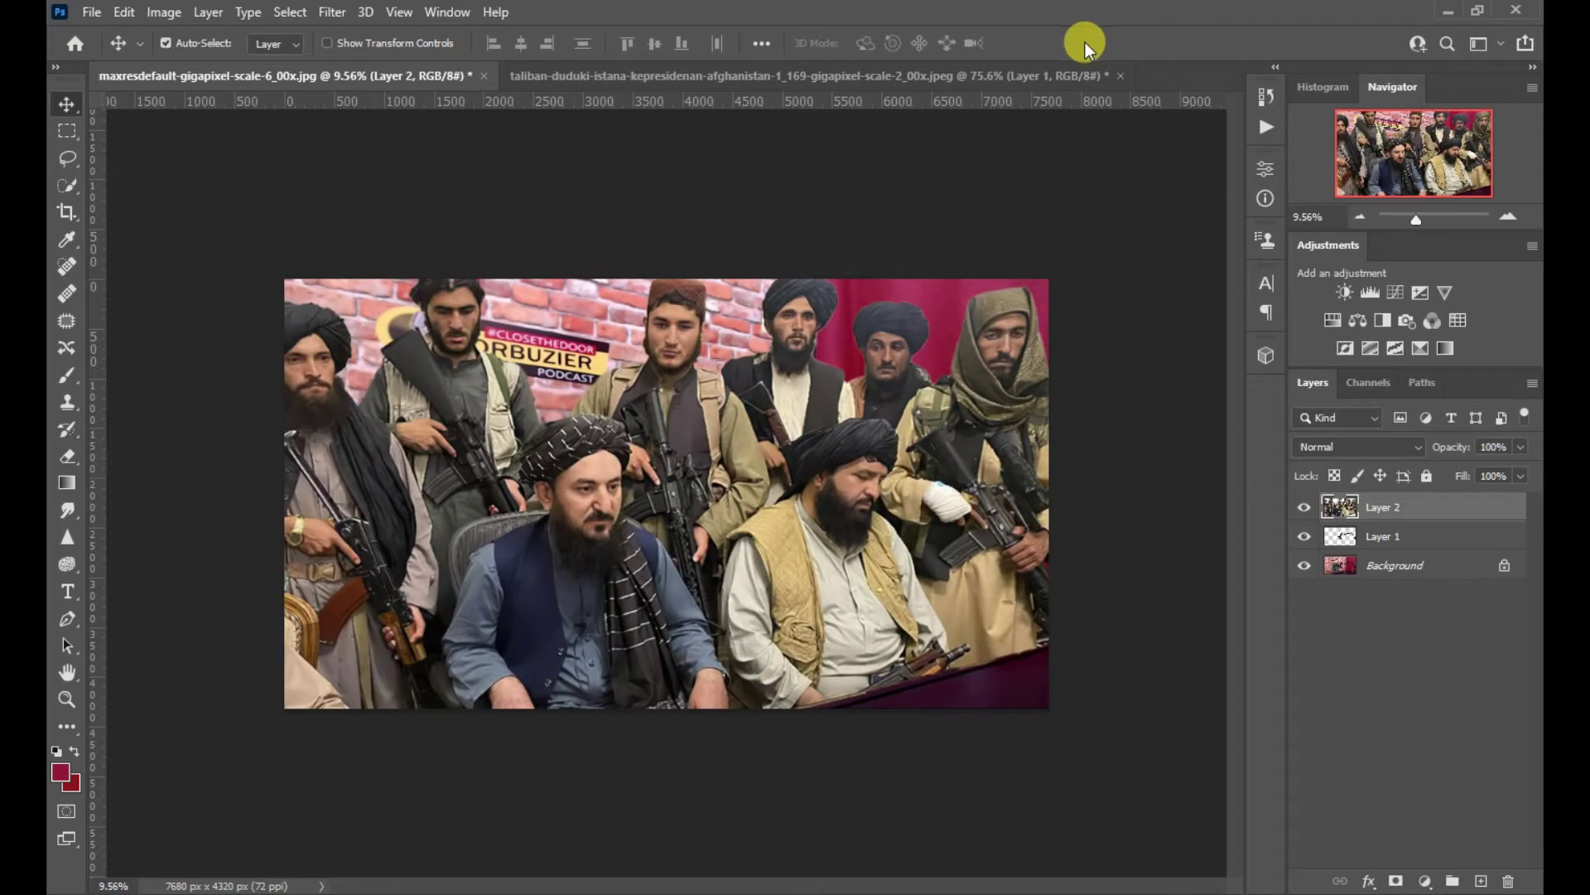
Scale the group of men down to about 84% to fit them within the studio photo
key(ctrl+t)
drag(1077, 243, 1008, 292)
click(1076, 42)
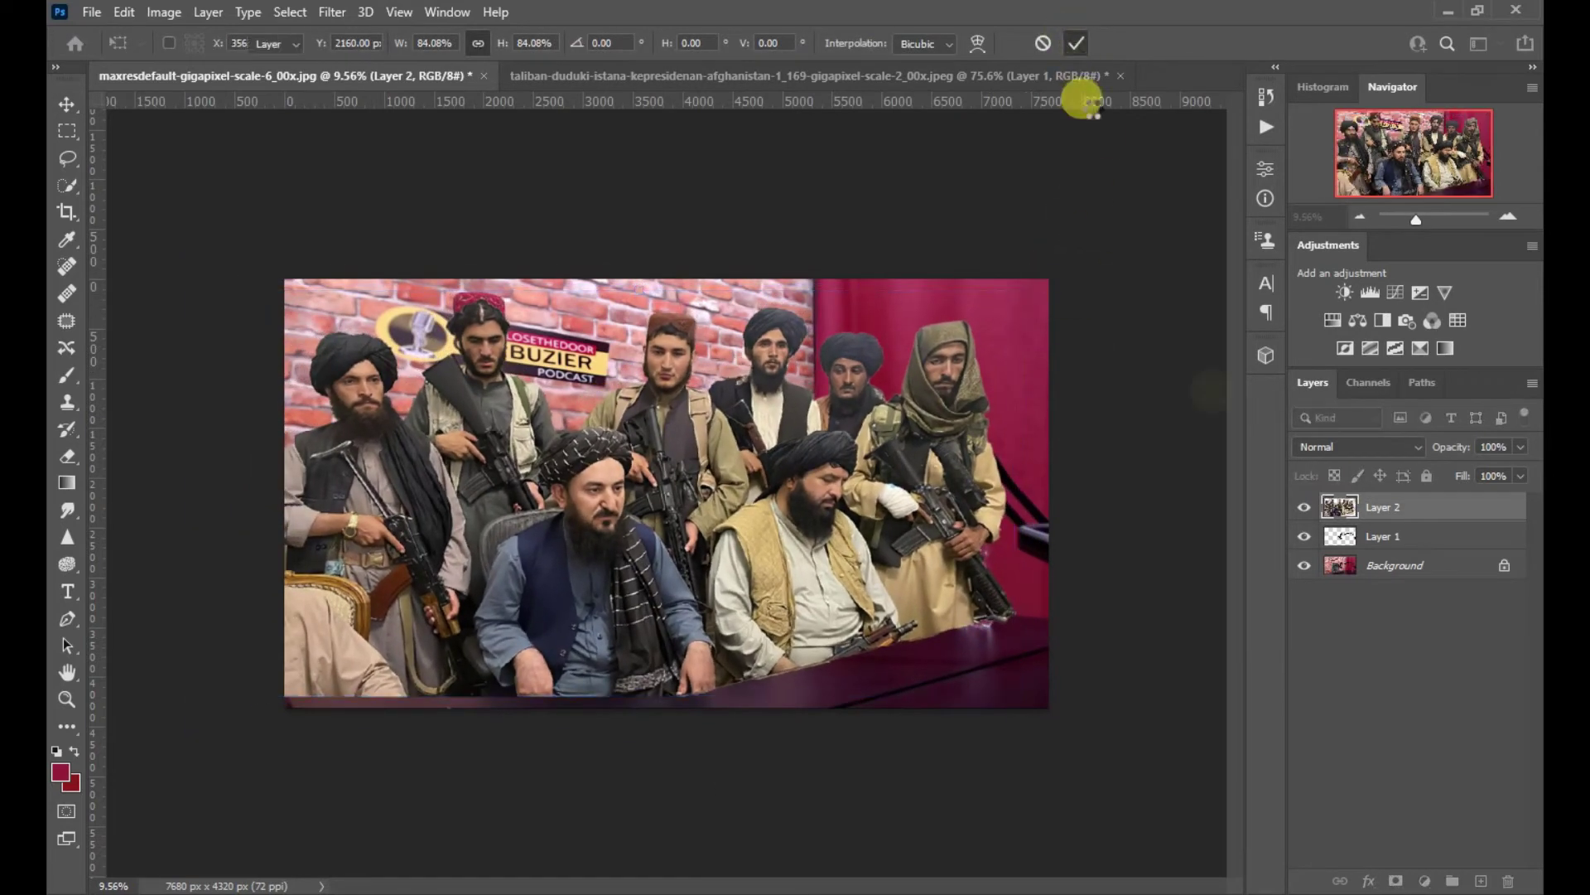
Crop both sides of the studio image to a width of 7130 px, keeping its full height
click(67, 212)
drag(1048, 493, 1027, 495)
click(1128, 43)
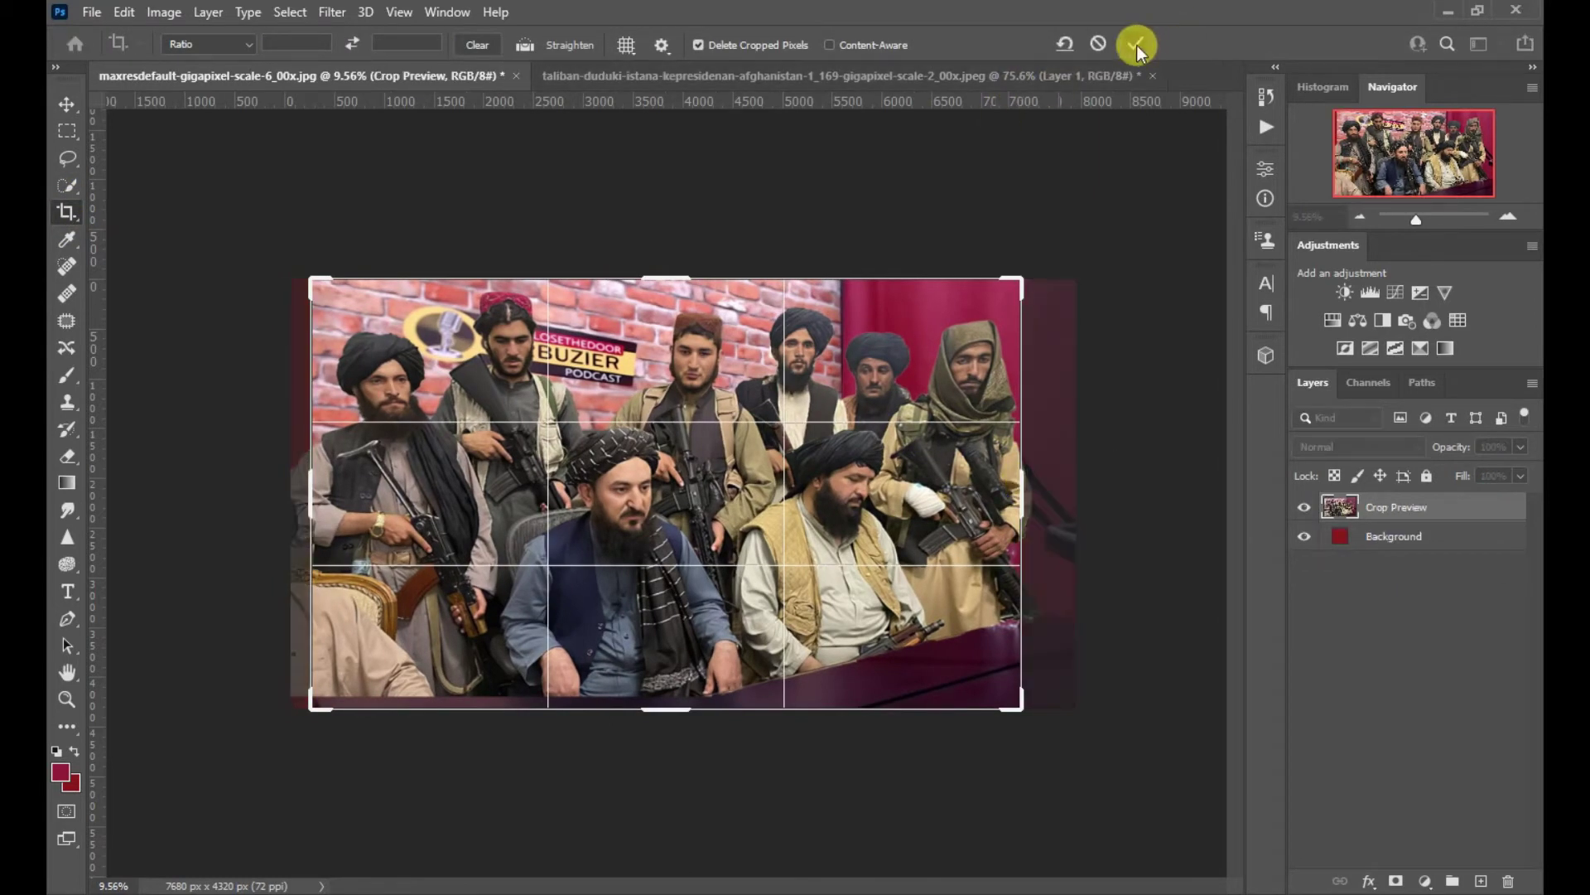
click(650, 76)
click(230, 76)
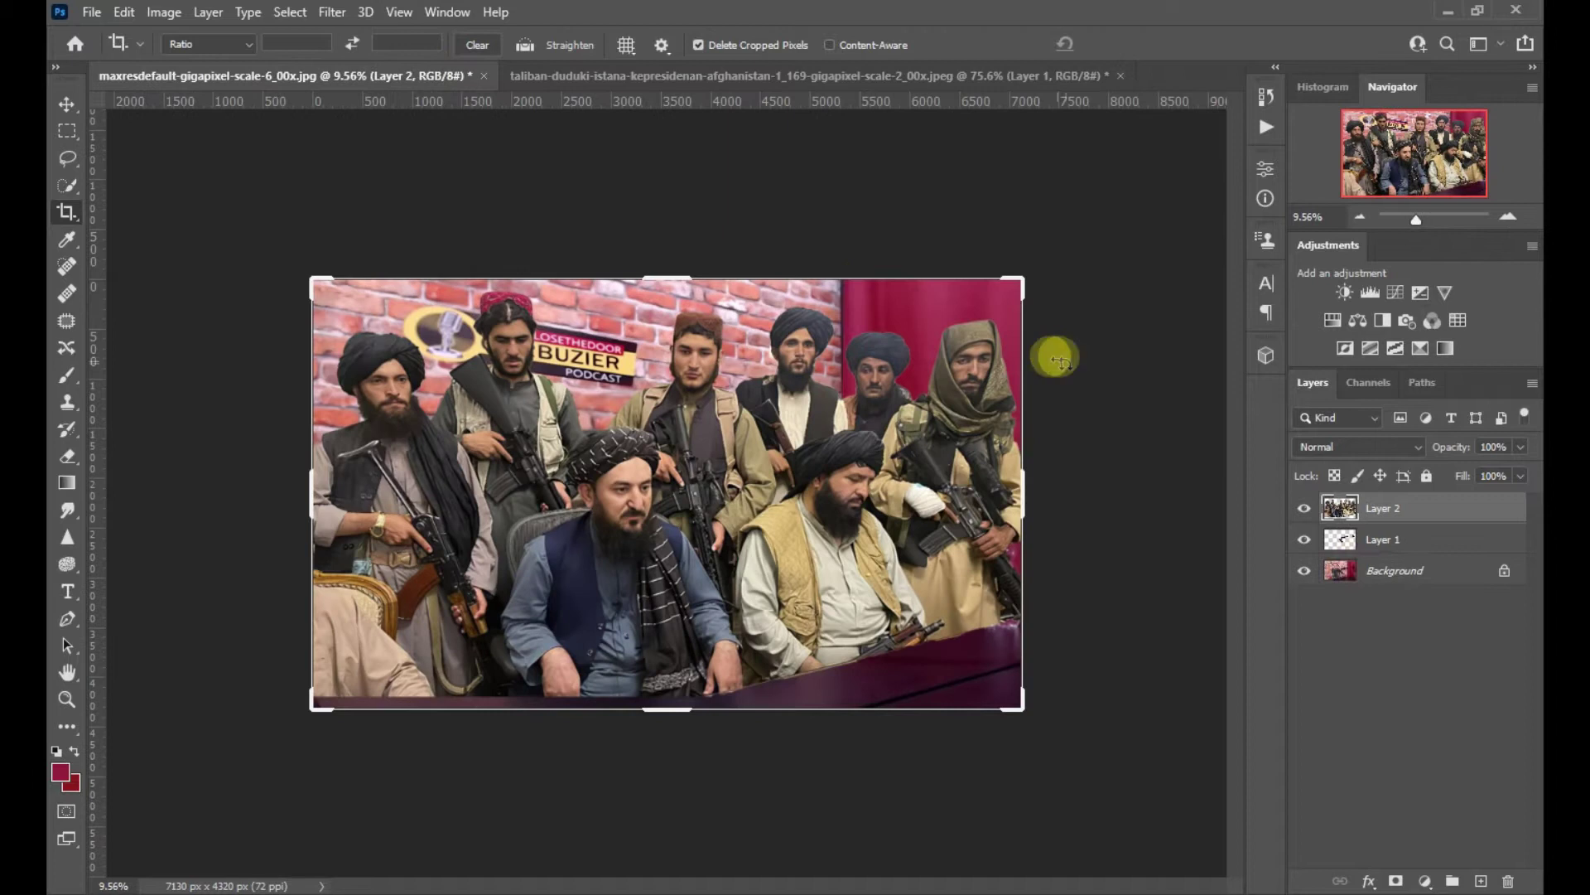
Place the microphone layer above the group layer and shift the microphone and arm lower in the image
drag(1339, 539, 1331, 519)
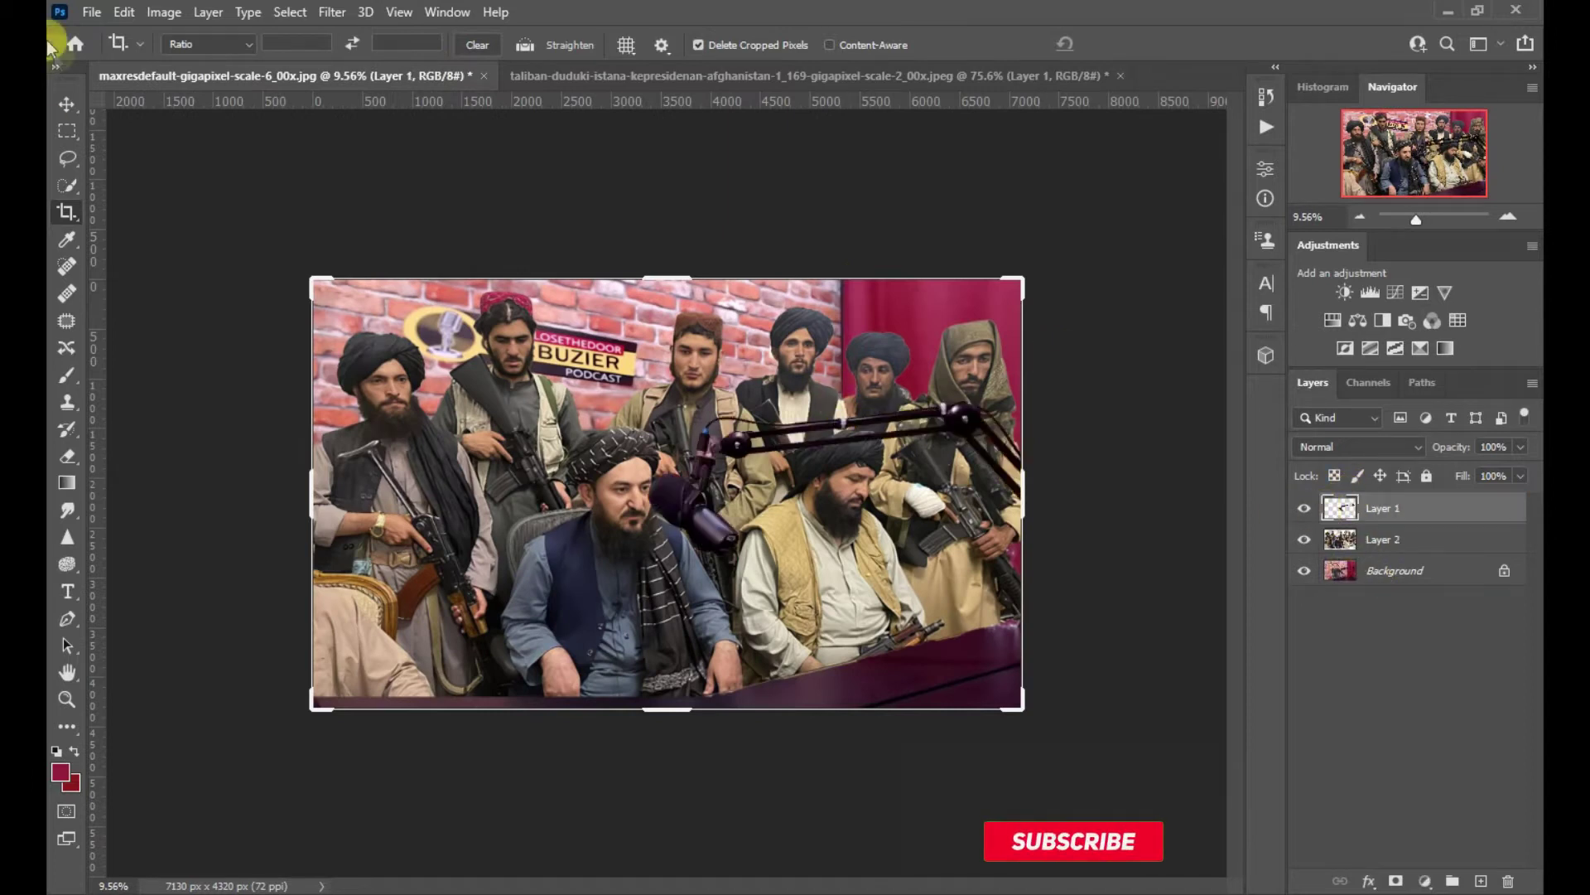
click(67, 103)
drag(962, 426, 969, 474)
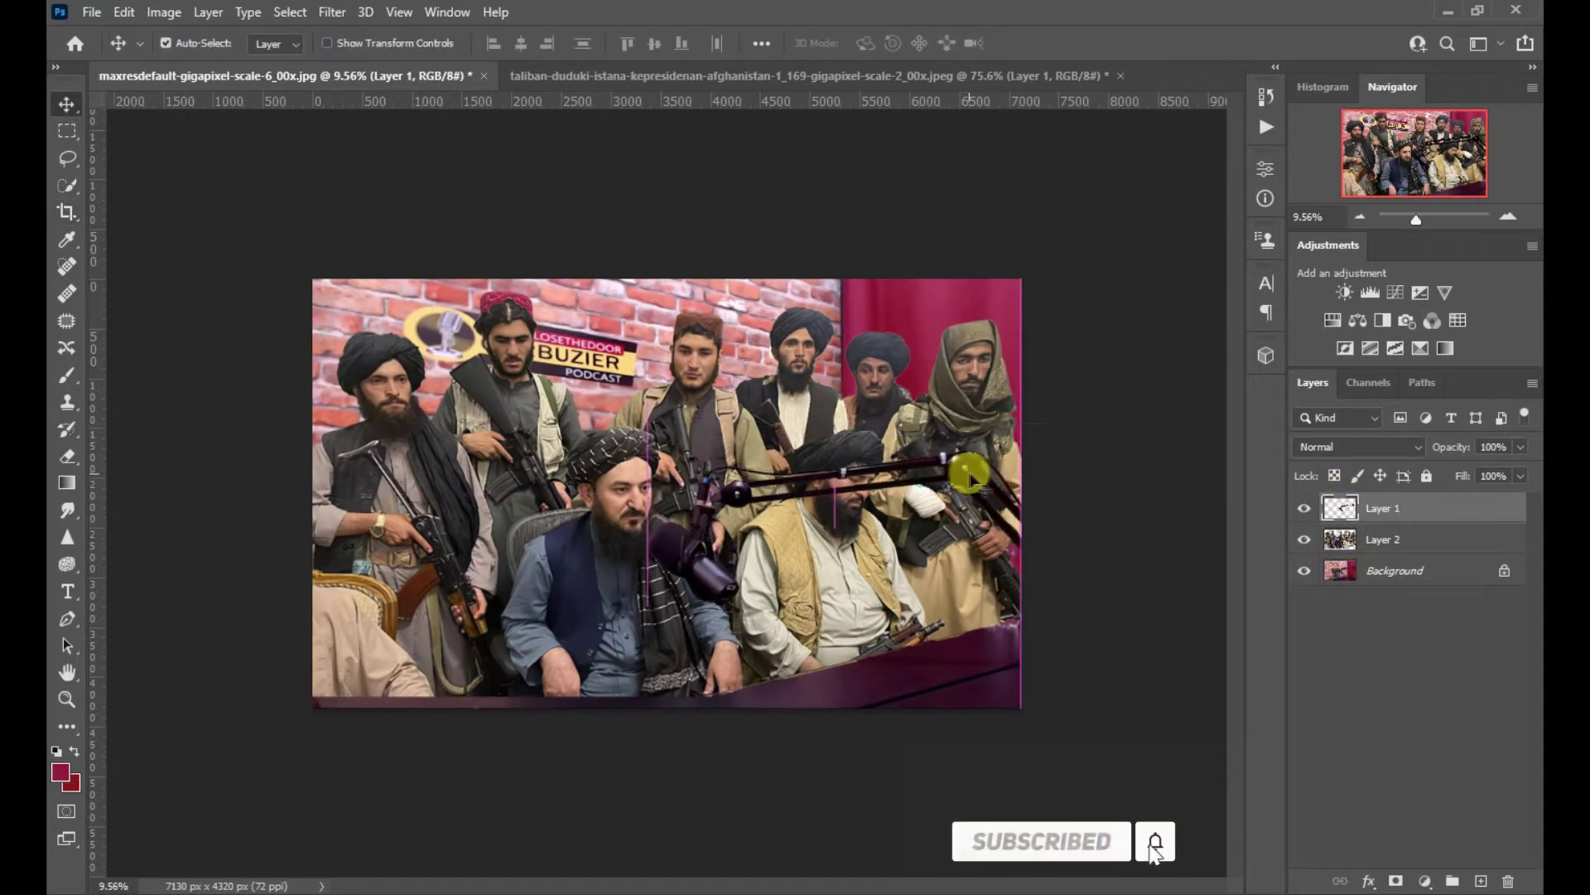
click(1426, 881)
click(1339, 508)
ctrl+click(1339, 508)
click(1425, 881)
key(ctrl+f)
key(ctrl+d)
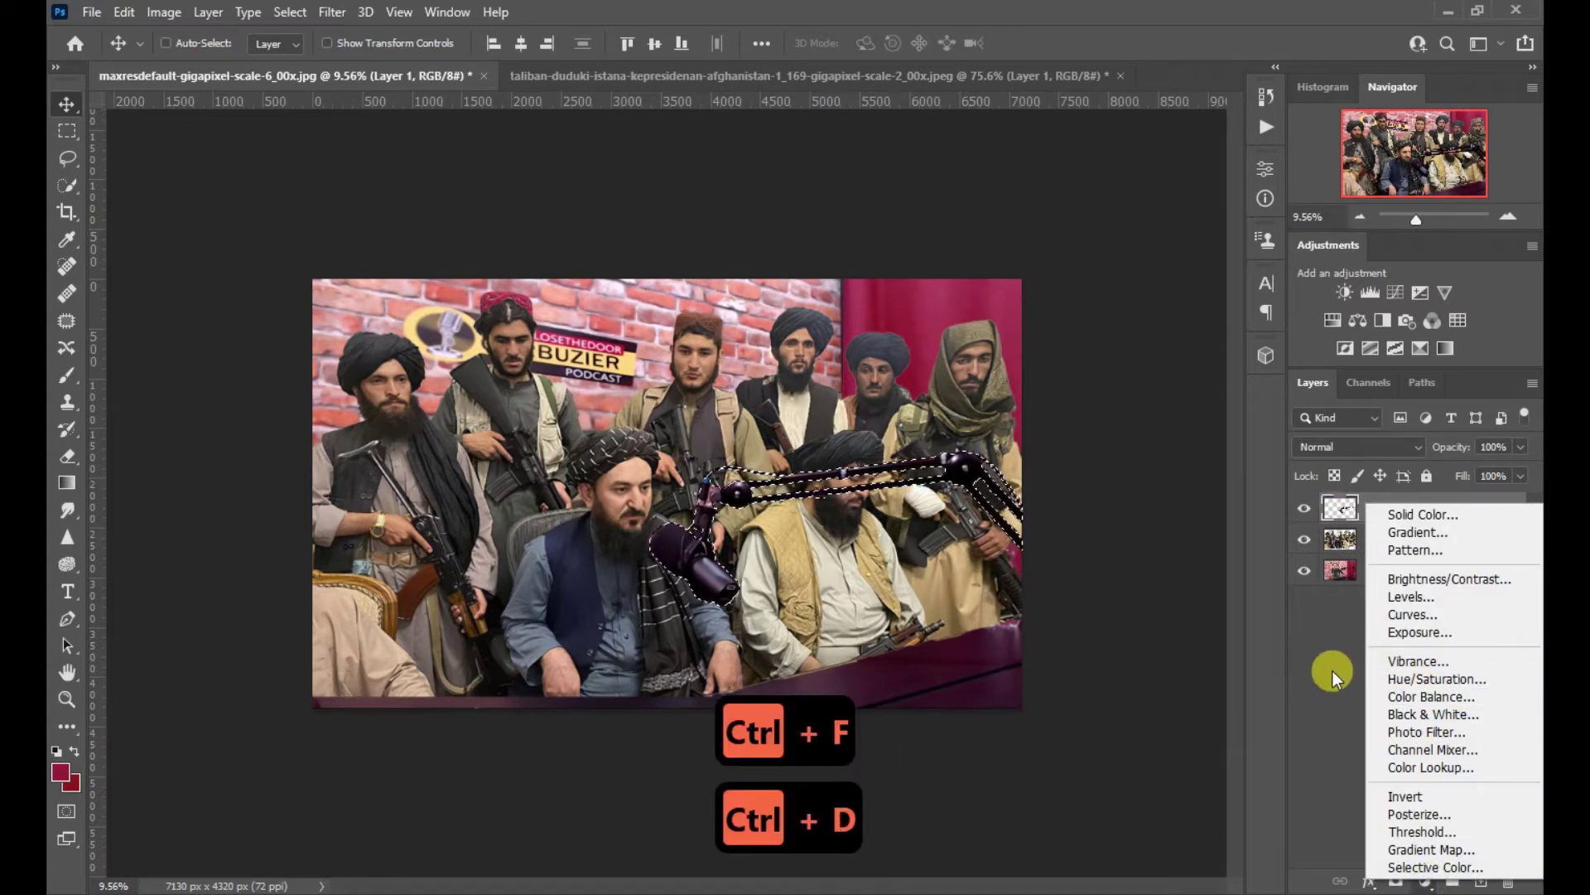
click(1059, 619)
key(ctrl+d)
Add a Brightness/Contrast adjustment clipped to the microphone layer with brightness -119 and contrast -10
click(1425, 882)
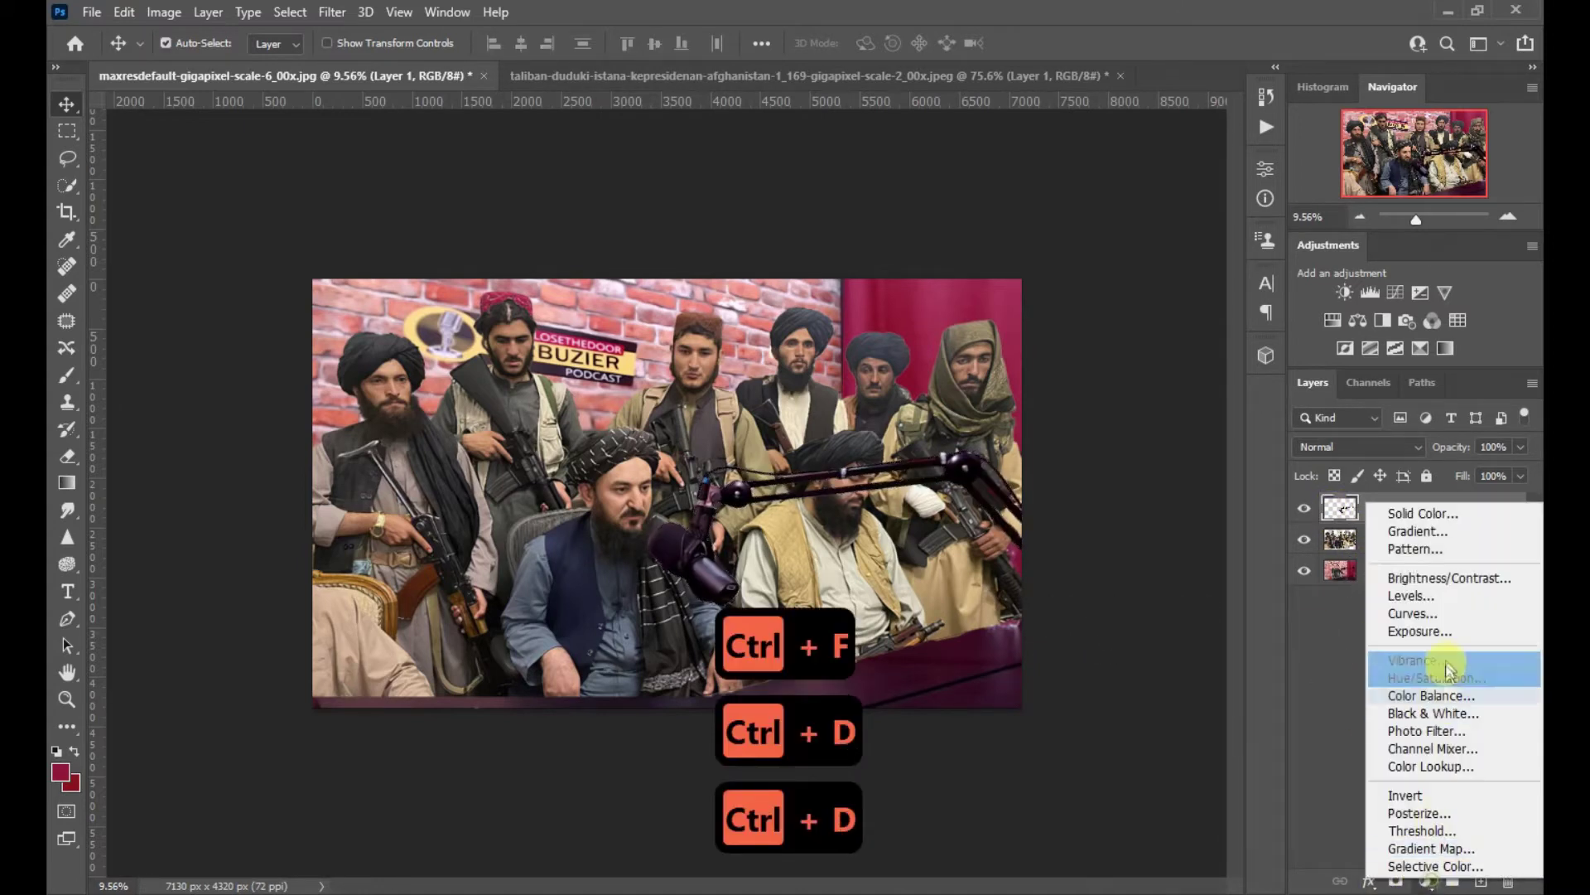
click(1435, 574)
click(1087, 534)
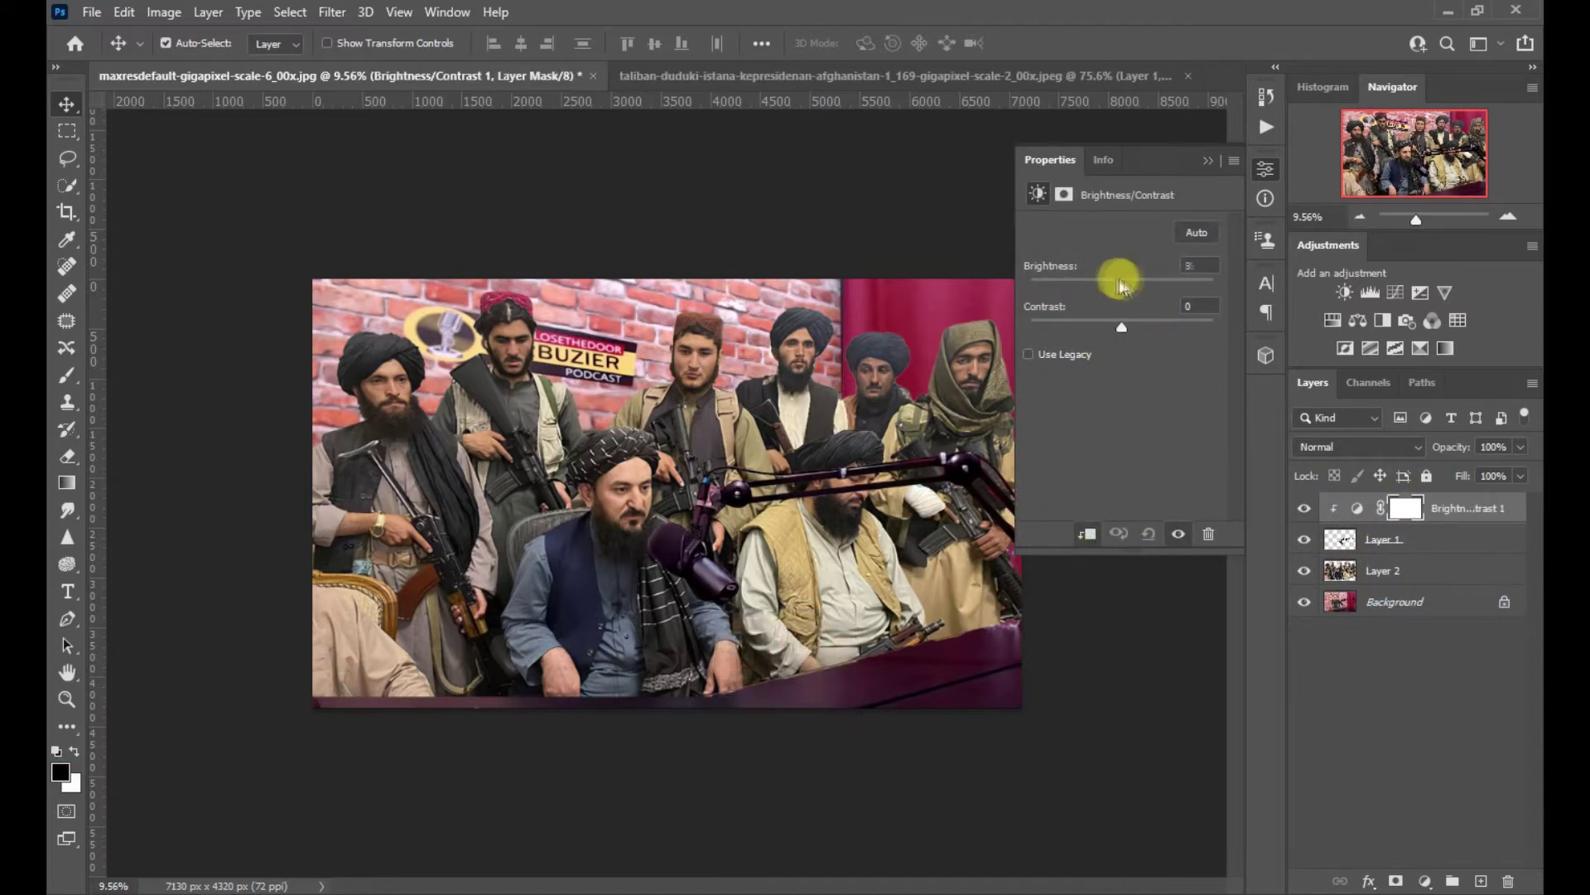
drag(1121, 286, 1049, 282)
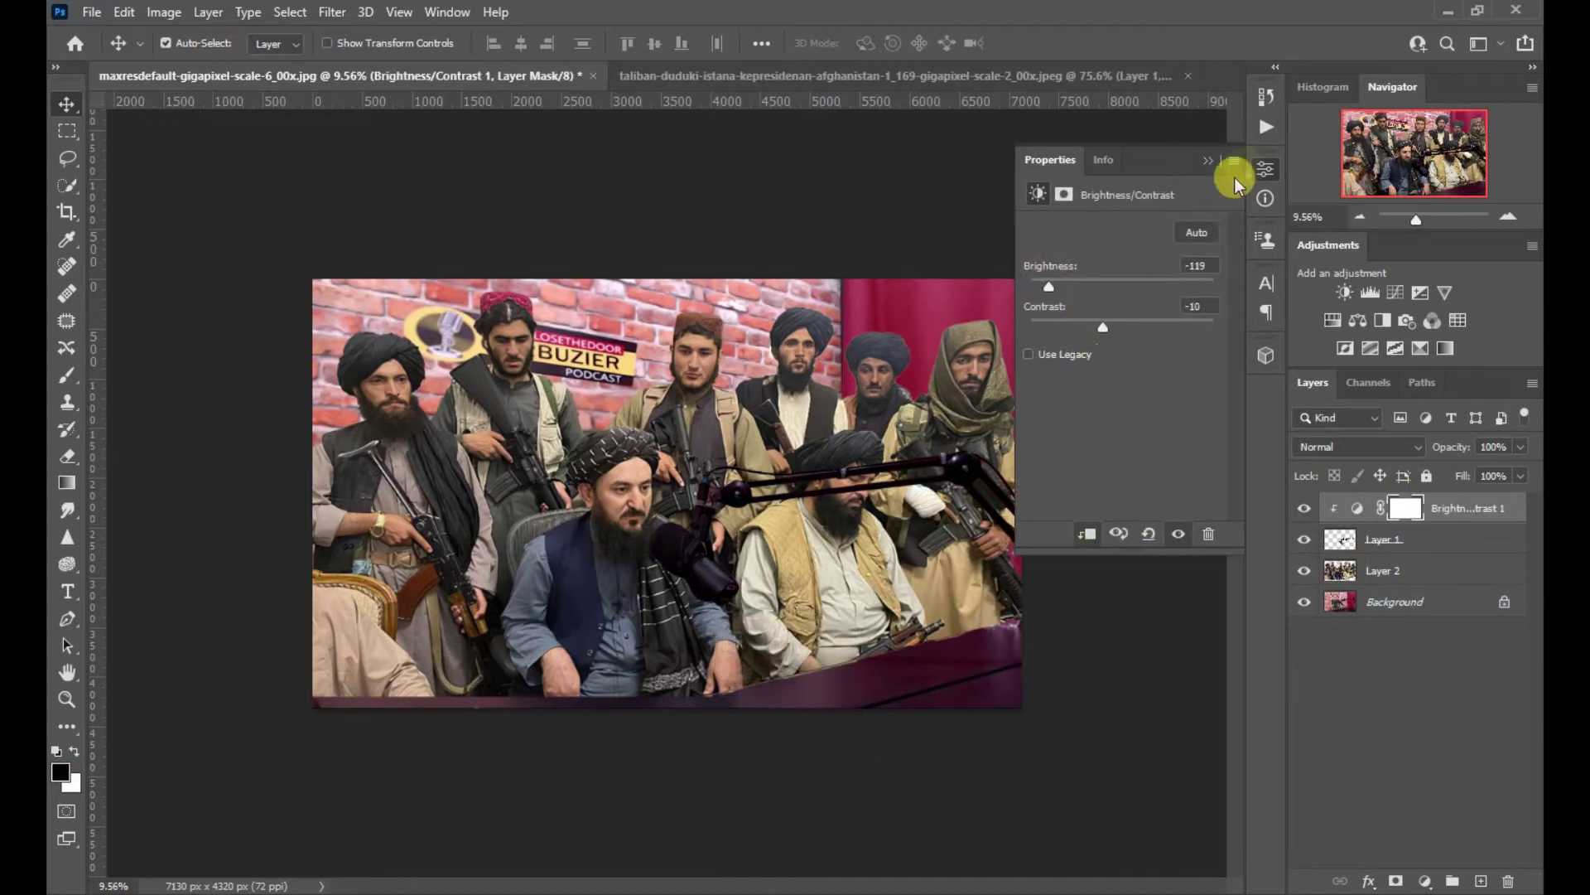
click(1265, 169)
Duplicate the microphone layer, keeping the Brightness/Contrast adjustment clipped to the copy
click(1382, 534)
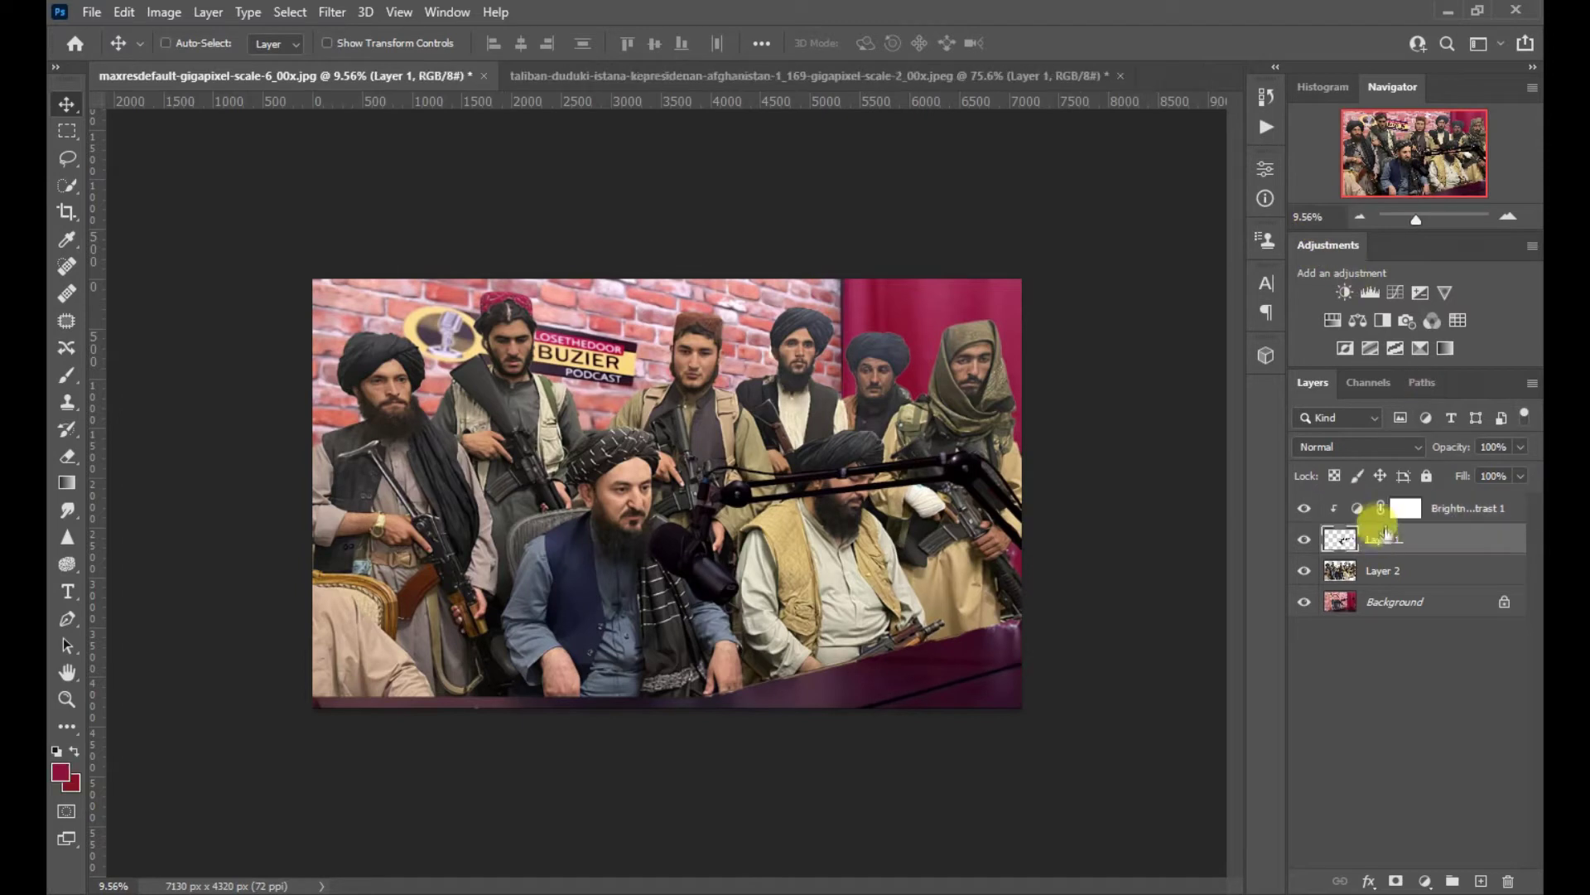
key(ctrl+j)
drag(1402, 539, 1385, 509)
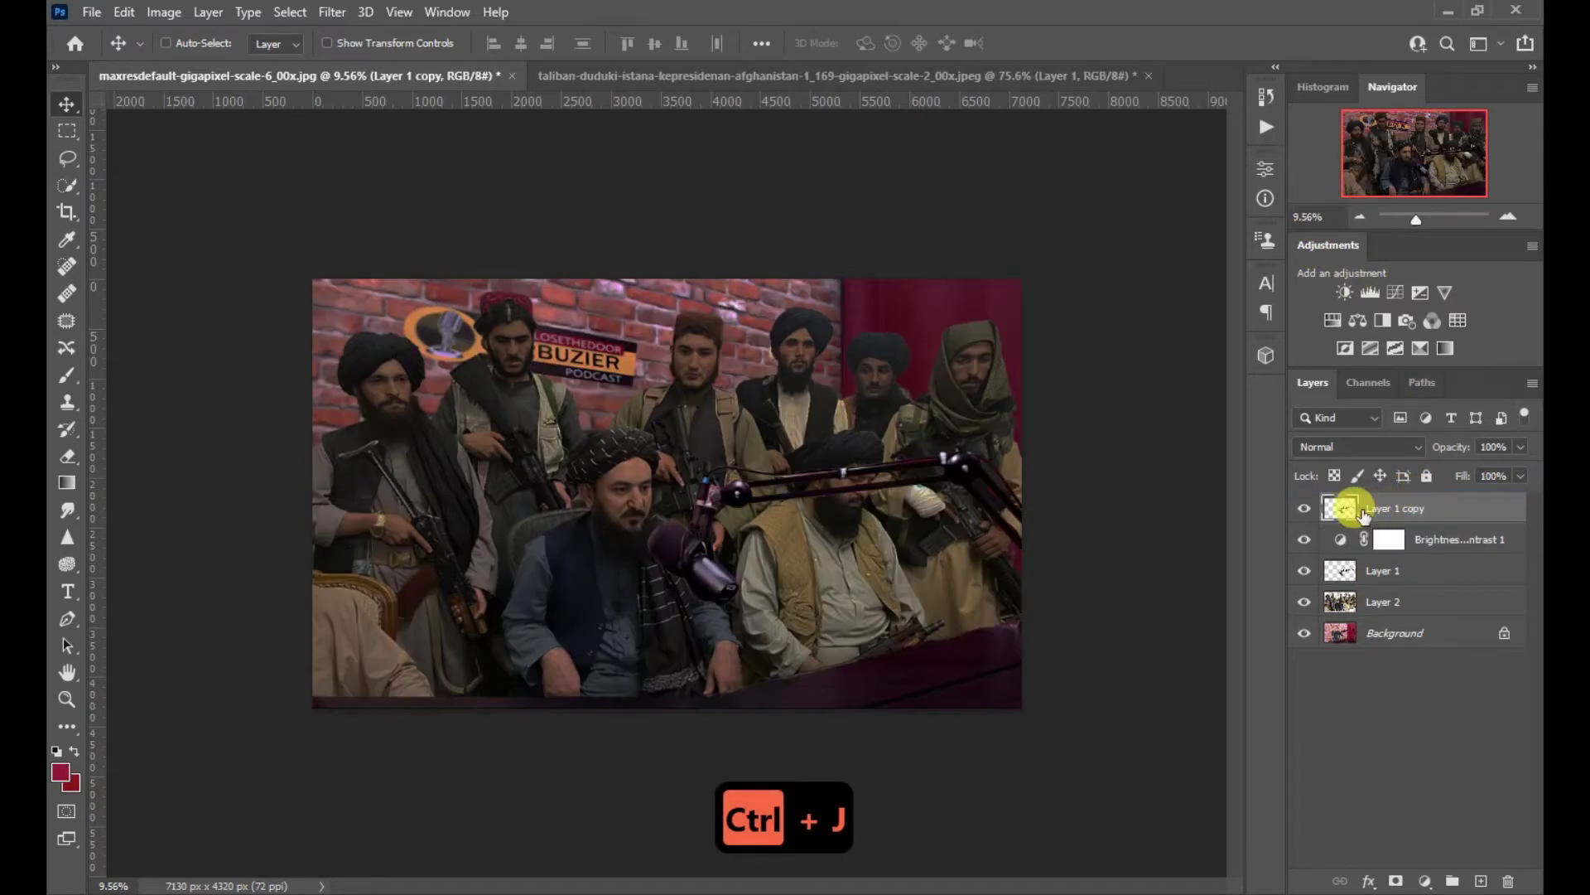
key(ctrl+z)
Try to add a black Solid Color fill in the shape of the microphone above the microphone copy
click(1424, 881)
click(1400, 537)
key(Escape)
click(1425, 881)
click(1400, 519)
click(1168, 196)
key(v)
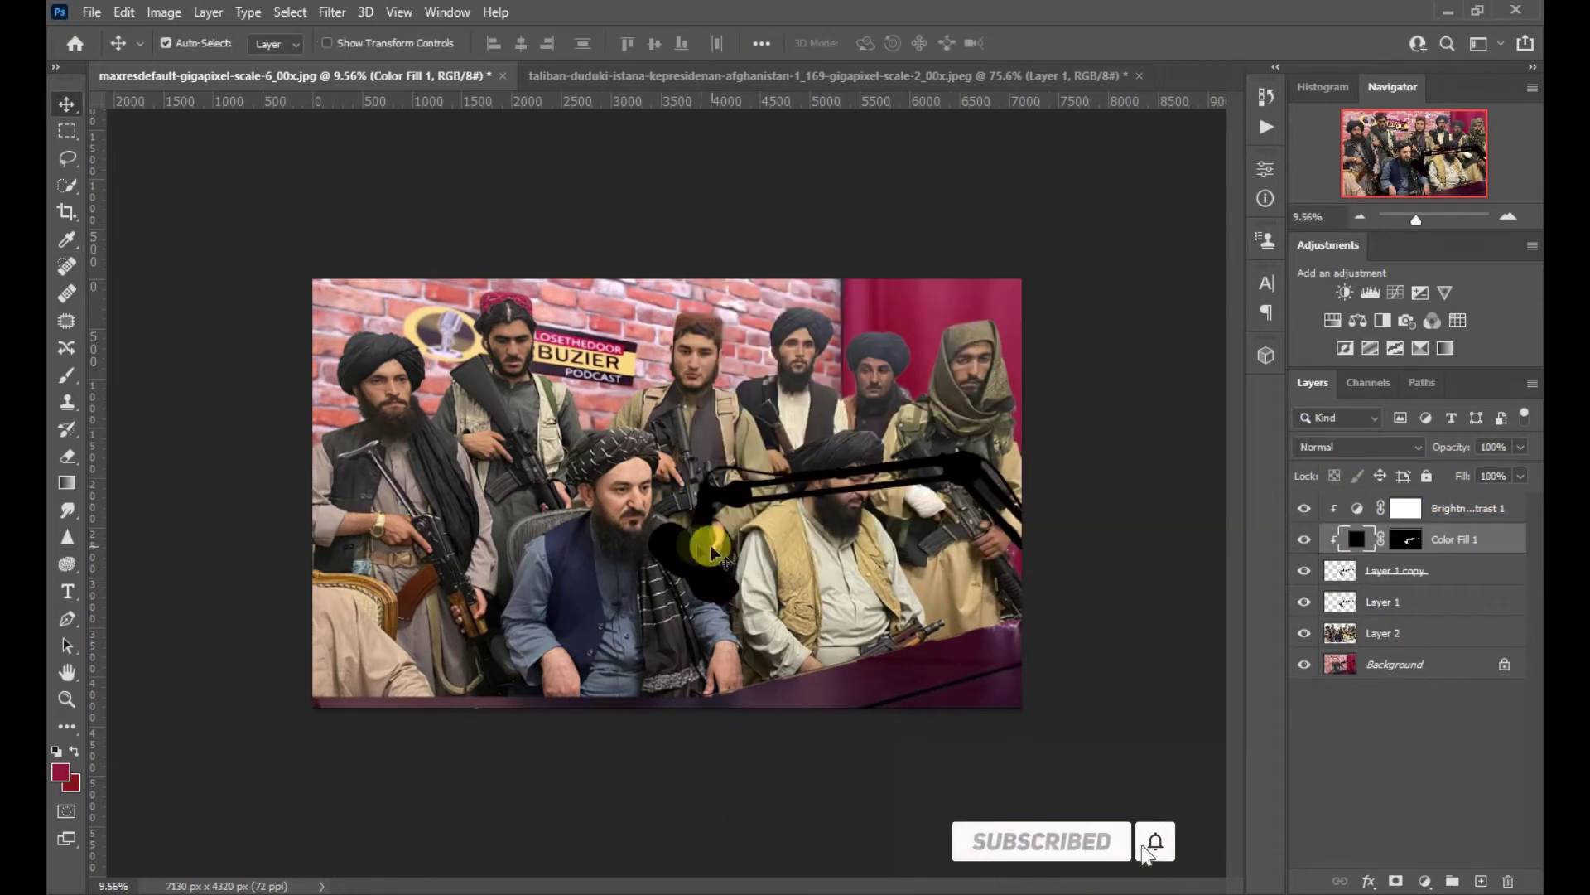
Try to stack the black fill above the Brightness/Contrast adjustment and offset it from the microphone
key(ctrl+z)
right_click(1362, 543)
click(1411, 540)
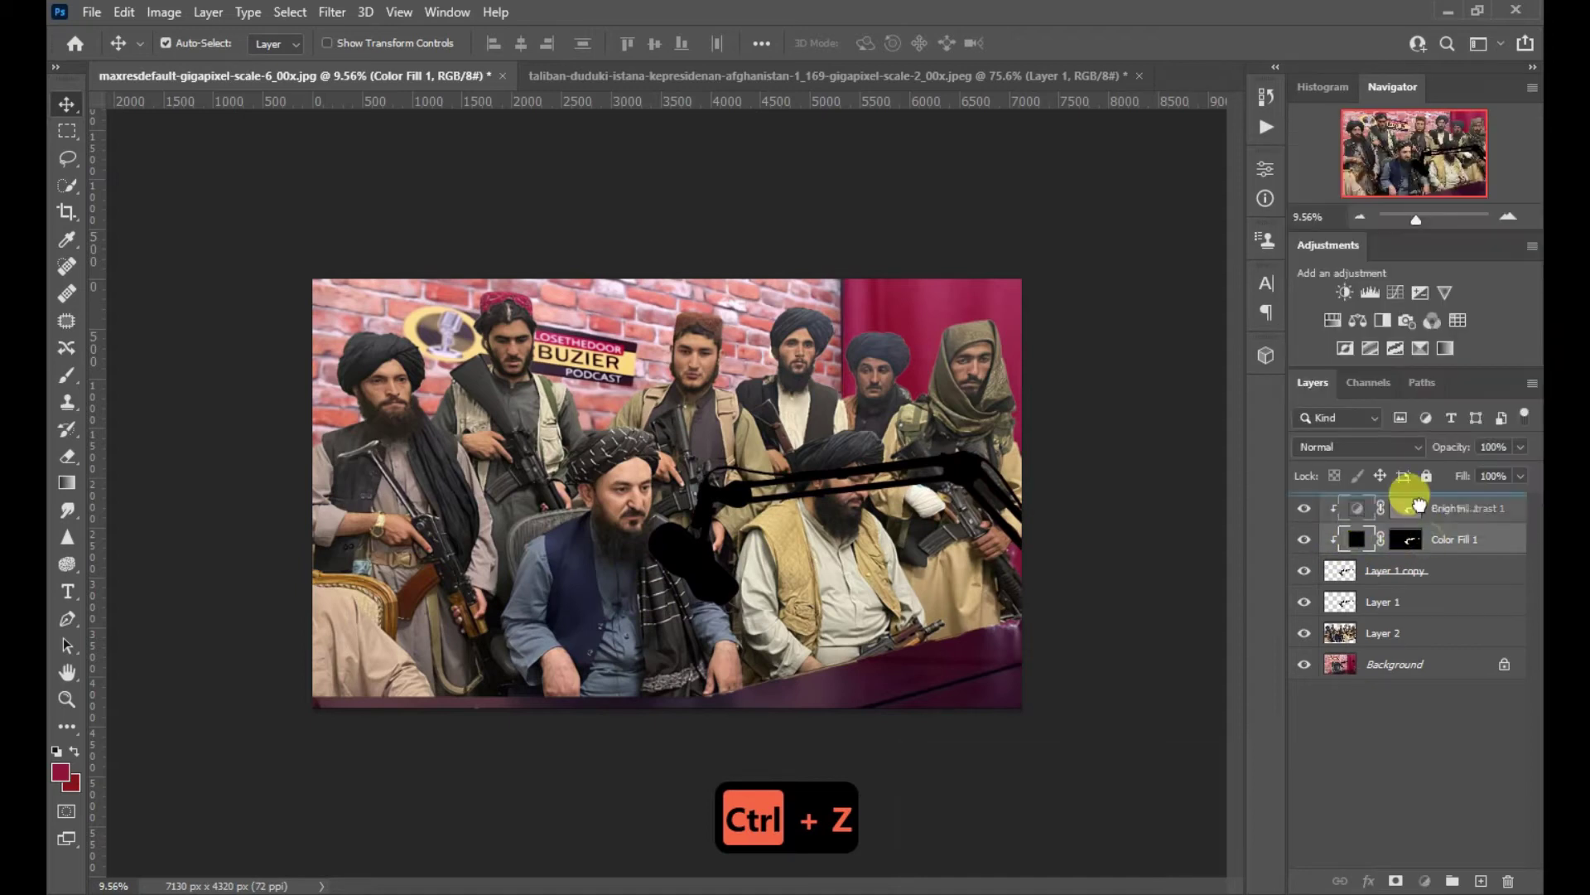
drag(1419, 504, 1419, 501)
drag(1307, 511, 693, 539)
key(ctrl+z)
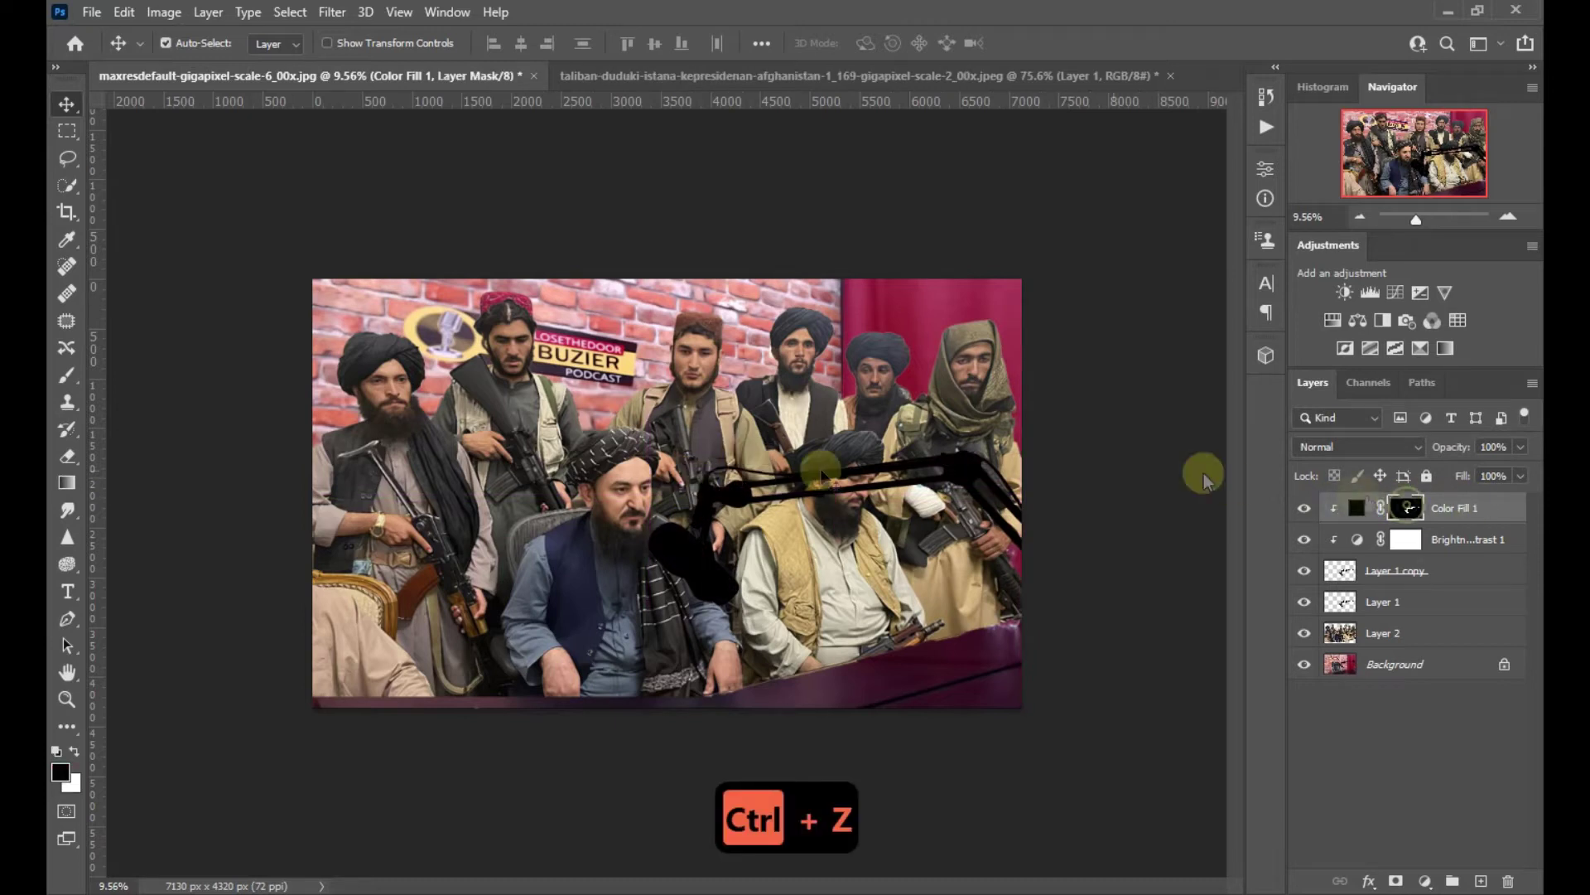
key(ctrl+z)
drag(721, 533, 649, 550)
key(ctrl+z)
Try to unlink the black fill from its layer mask
click(1455, 526)
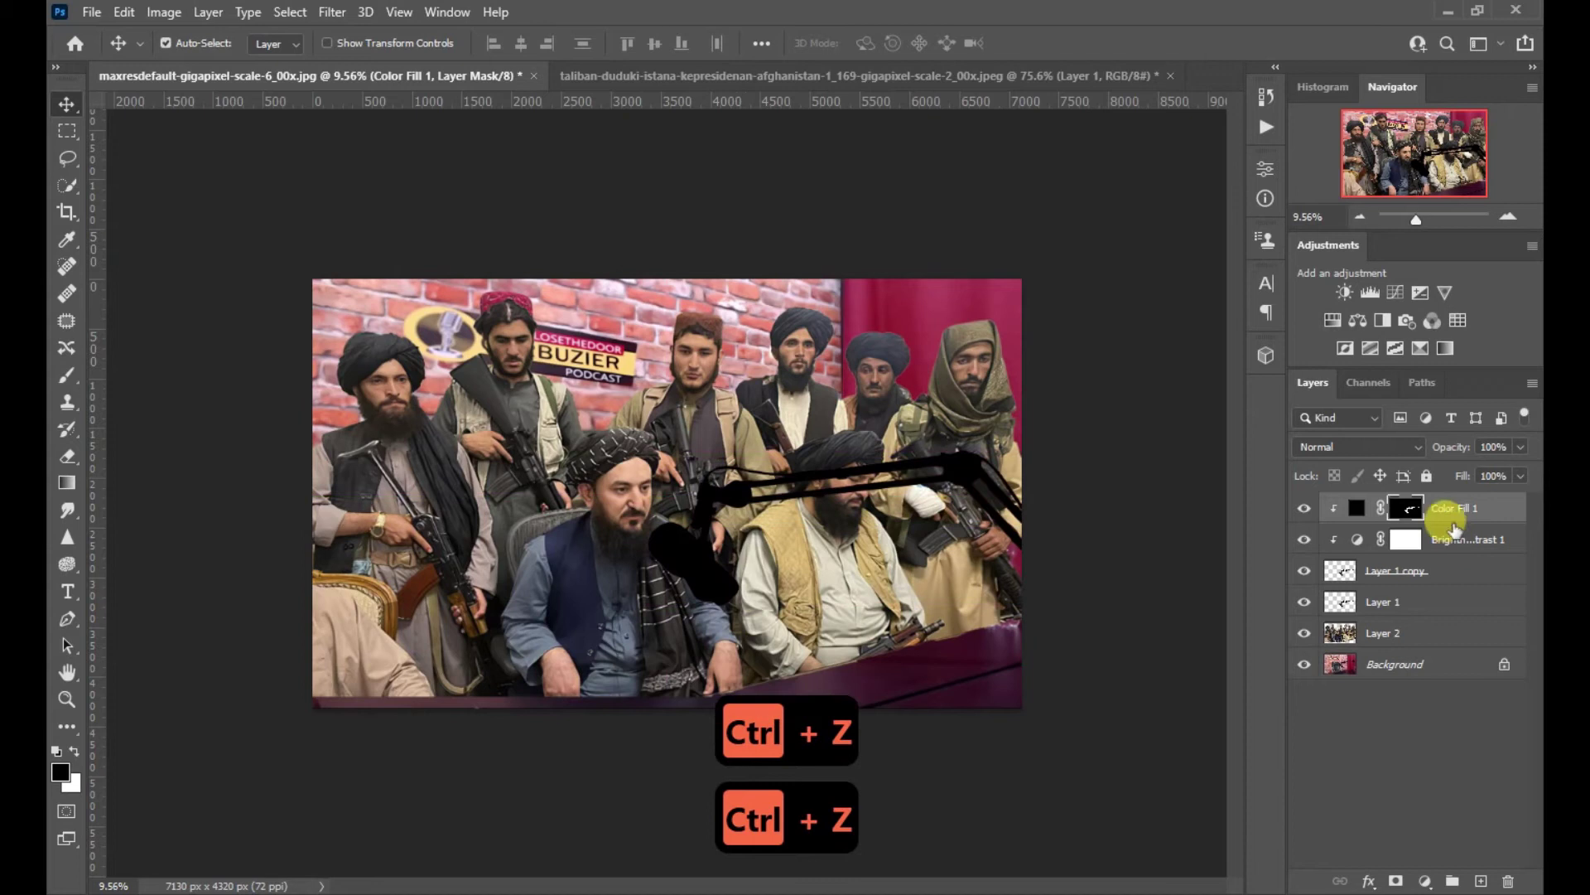
right_click(1456, 528)
click(1278, 660)
key(ctrl+z)
double_click(1329, 515)
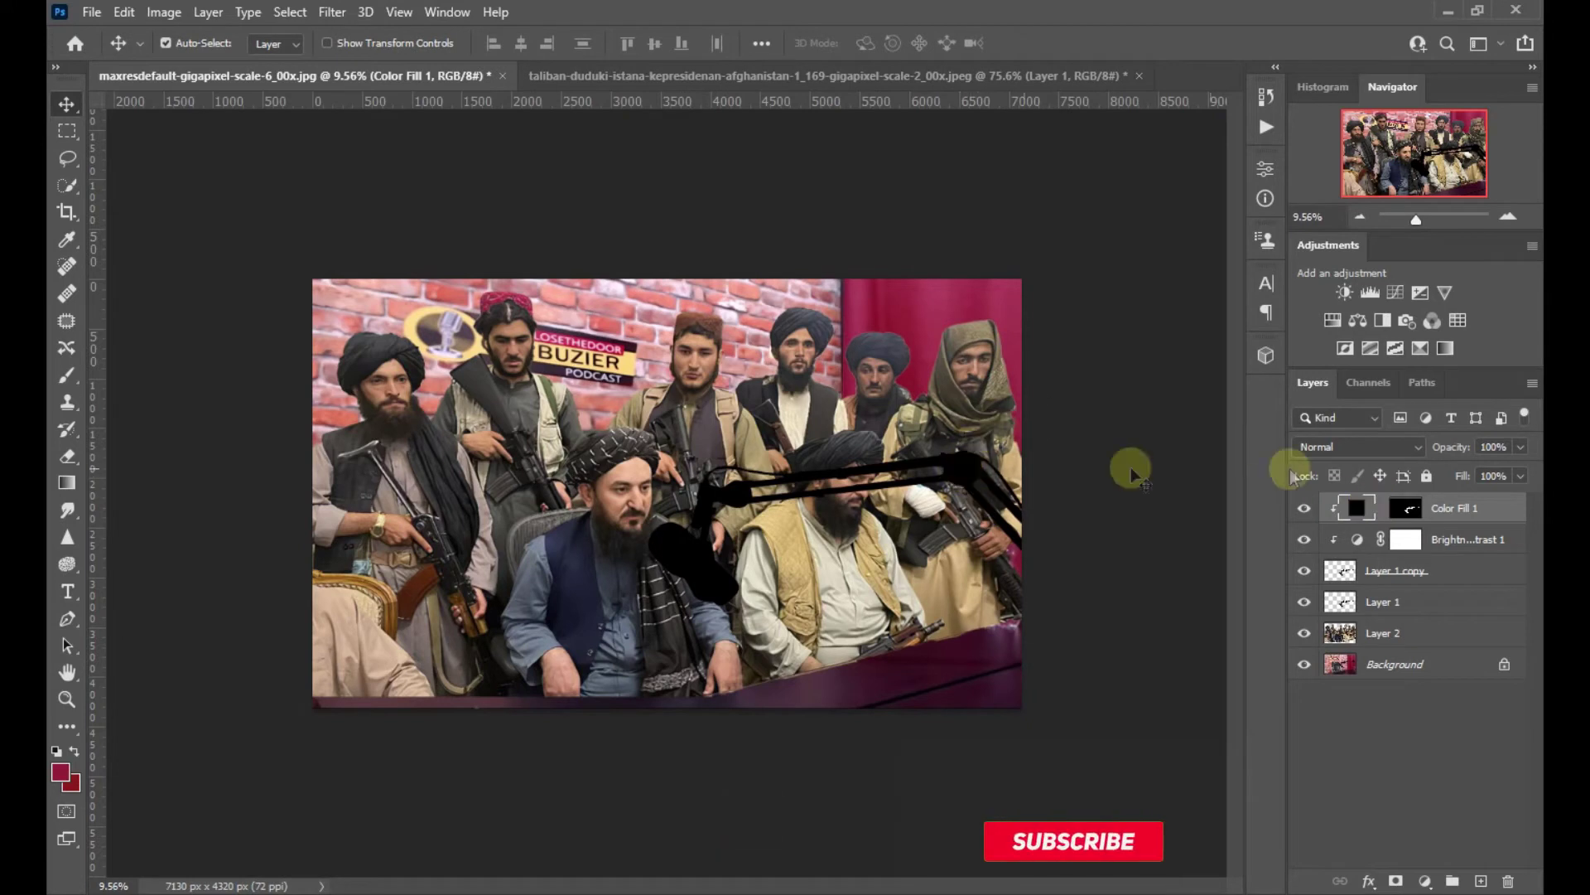
Undo the black Solid Color fill and its changes, and clear the microphone selection
key(ctrl+z)
key(ctrl+z)
key(ctrl+z)
key(ctrl+z)
key(ctrl+z)
key(ctrl+z)
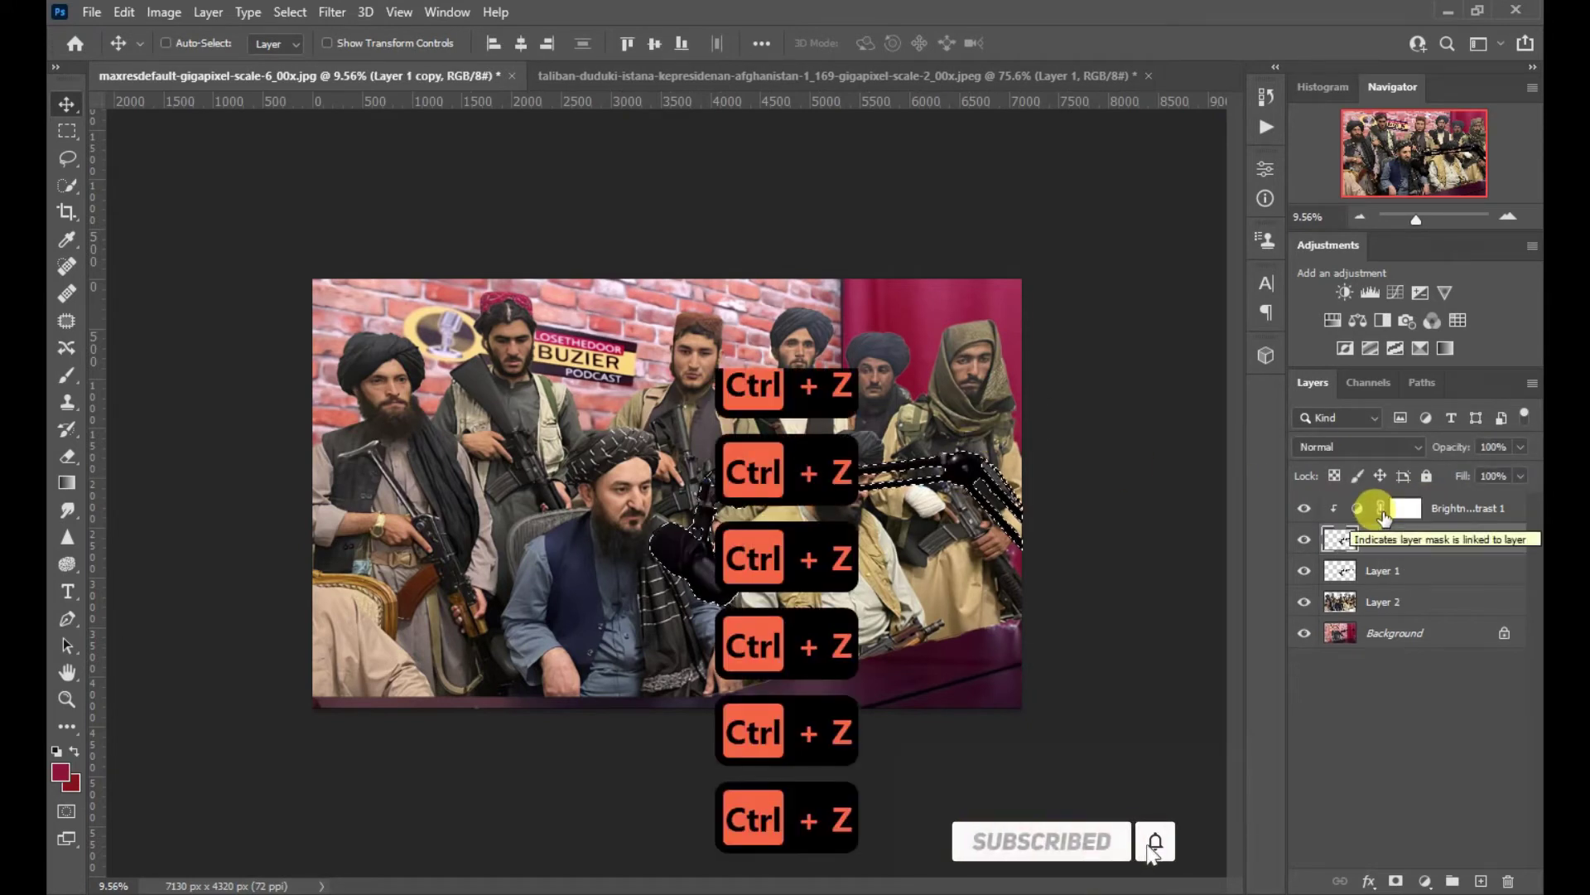
key(ctrl+d)
Move Layer 1 to the top of the stack and add a black Solid Color fill masked to the microphone's outline
mouse_move(1414, 567)
mouse_down()
mouse_move(1417, 490)
mouse_move(1448, 514)
mouse_up()
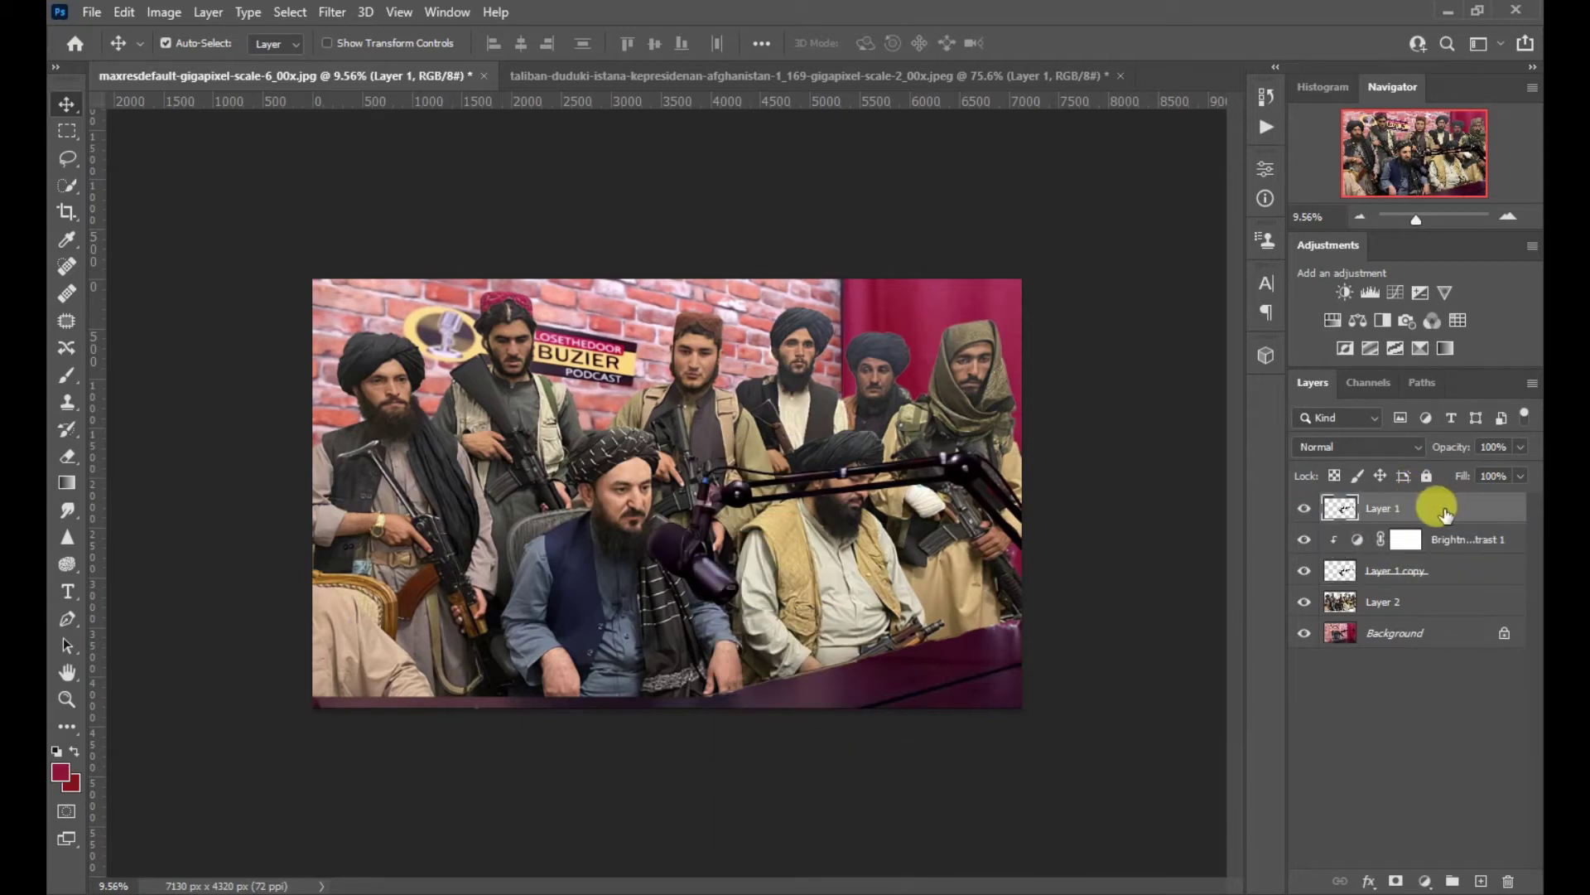
click(1421, 883)
click(1339, 507)
ctrl+click(1340, 507)
click(1423, 881)
click(1403, 511)
key(Return)
Move the black fill beneath Layer 1 copy, enlarge it to about 116% and offset it down and right as a shadow
key(ctrl+t)
drag(1413, 511, 1417, 620)
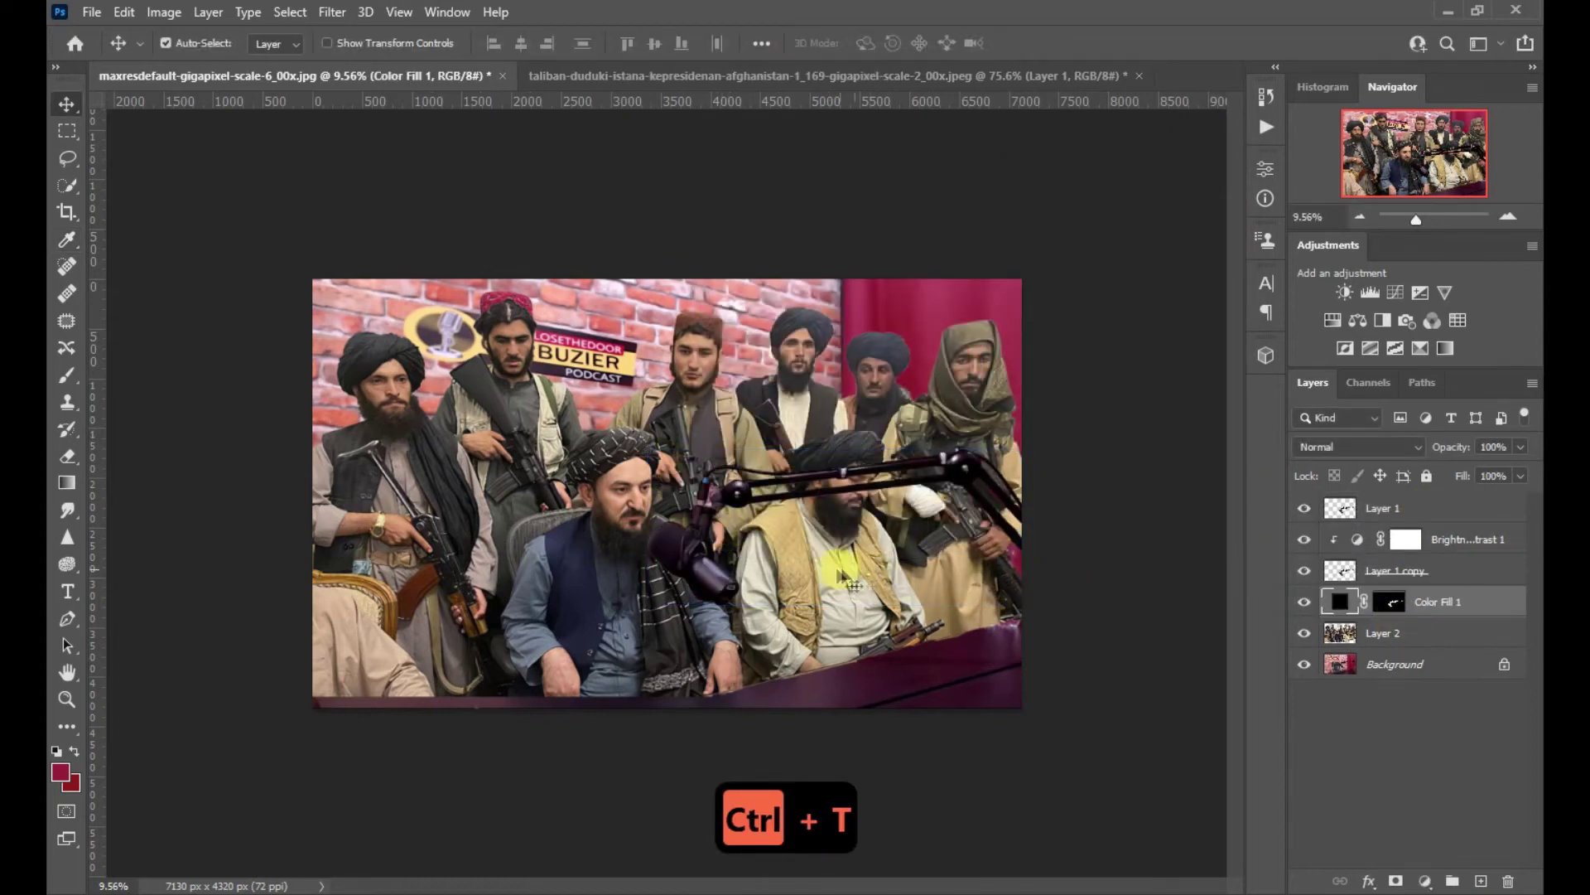
key(ctrl+t)
drag(1012, 610, 1068, 671)
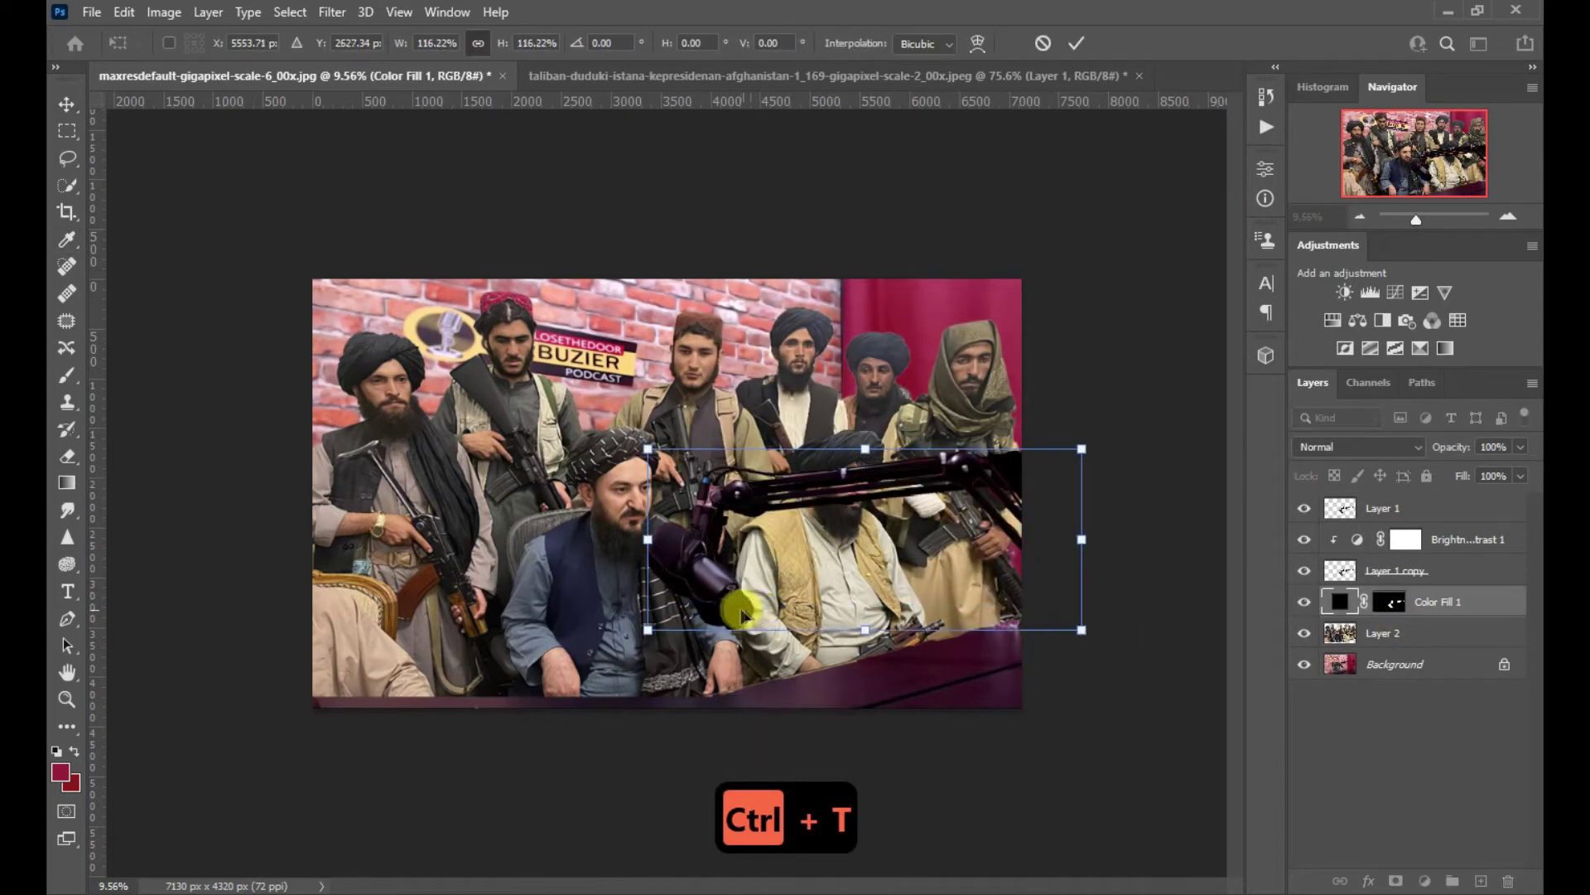
drag(738, 618, 759, 643)
click(1076, 43)
Reduce the black shadow fill's opacity and blur it as a smart object with a Gaussian Blur radius of about 33 pixels
click(1520, 448)
drag(1456, 477, 1485, 469)
click(331, 11)
mouse_move(490, 276)
click(629, 357)
click(930, 344)
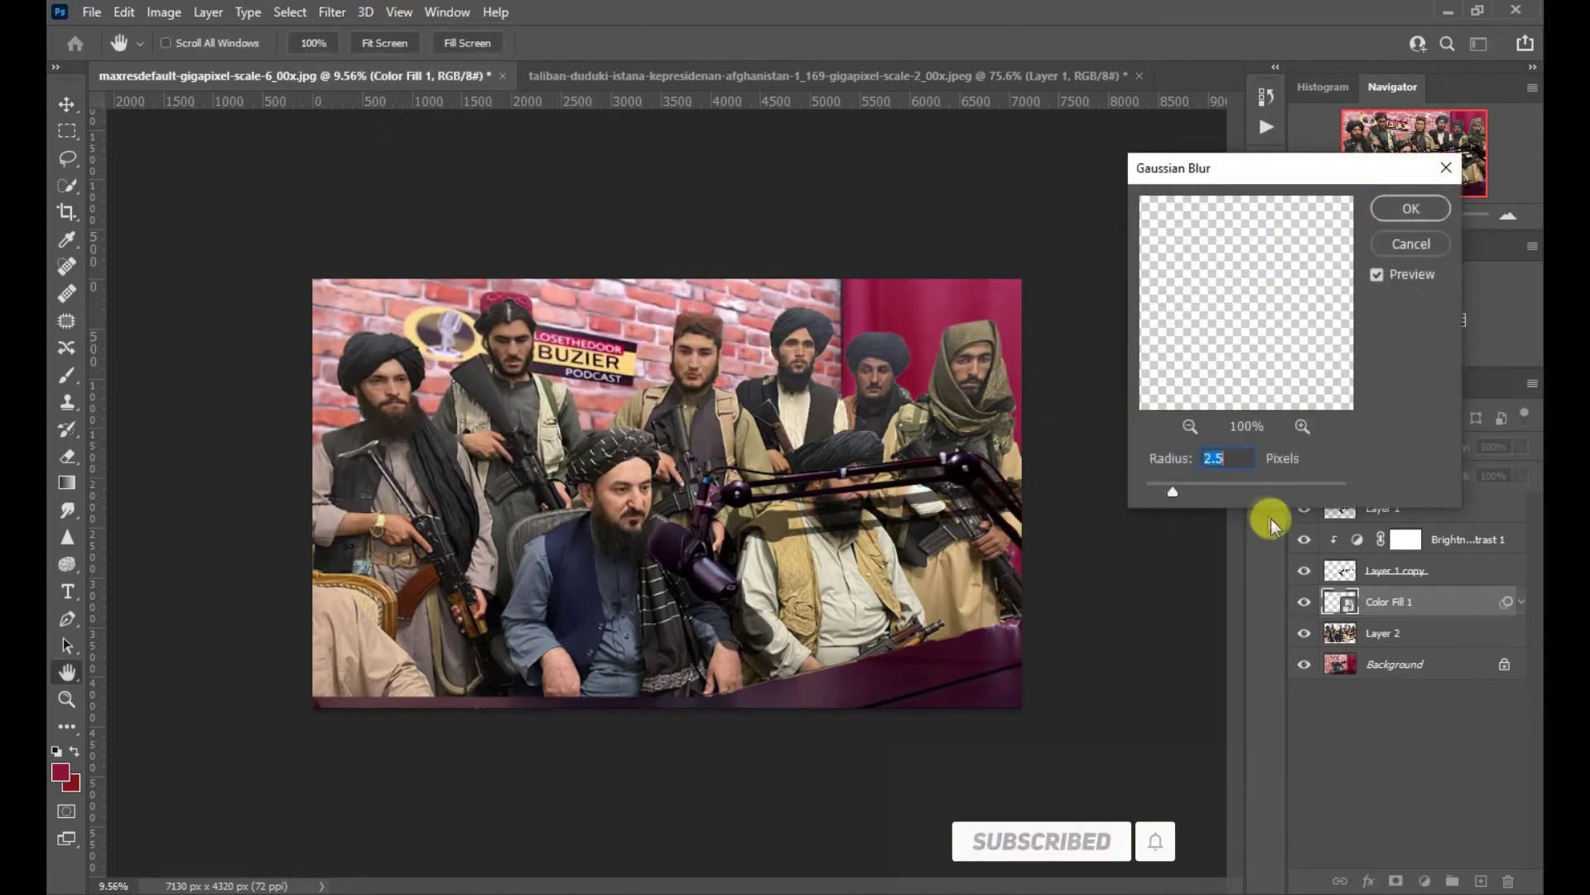
drag(1190, 493, 1243, 489)
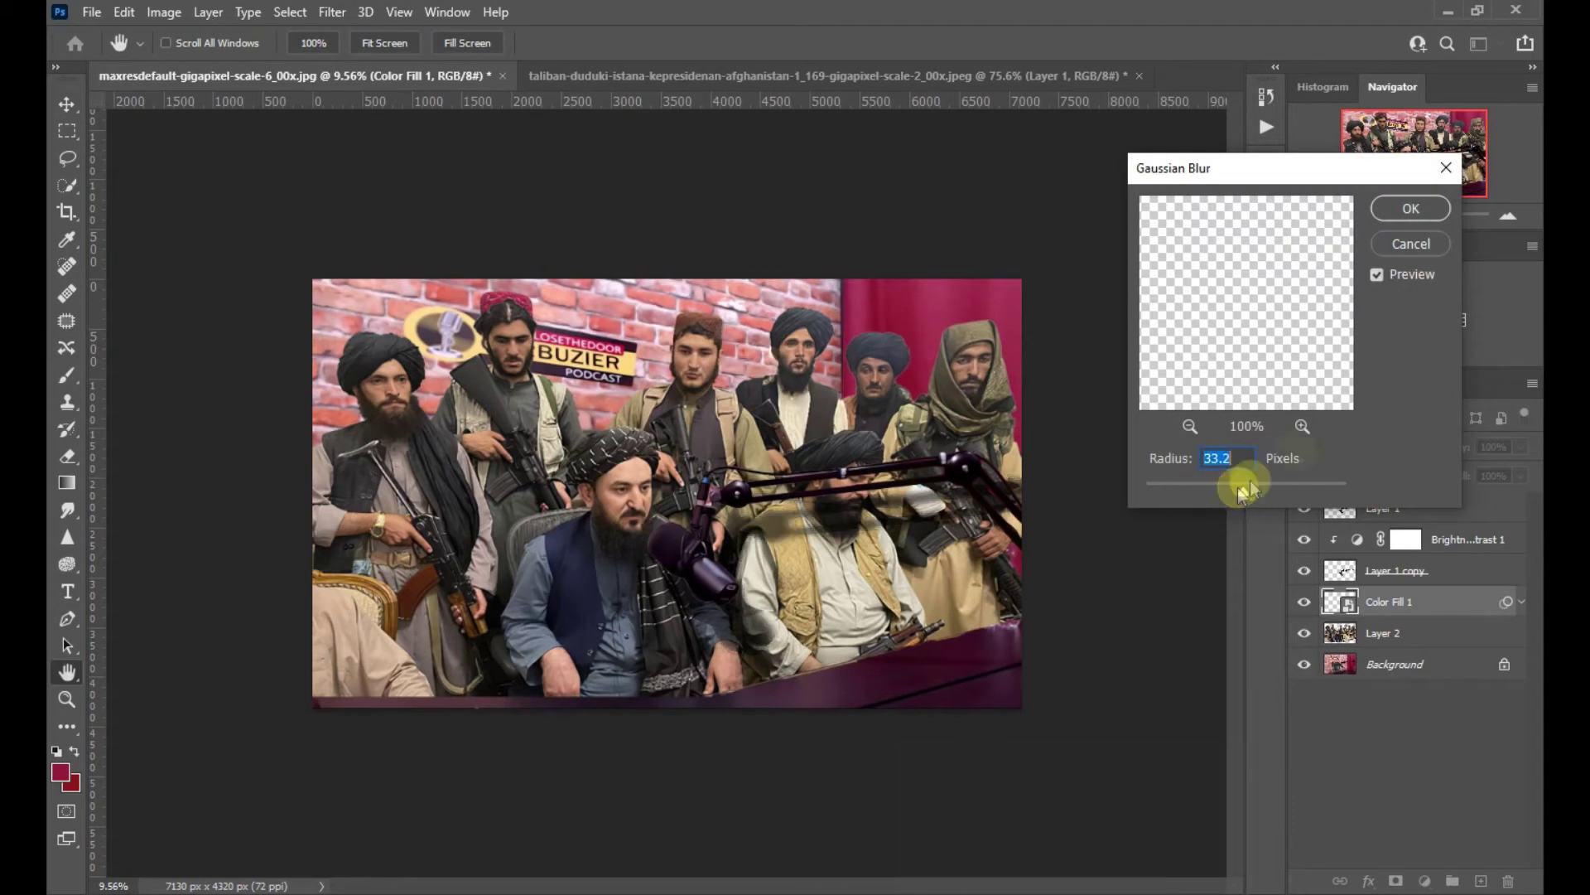
click(1411, 212)
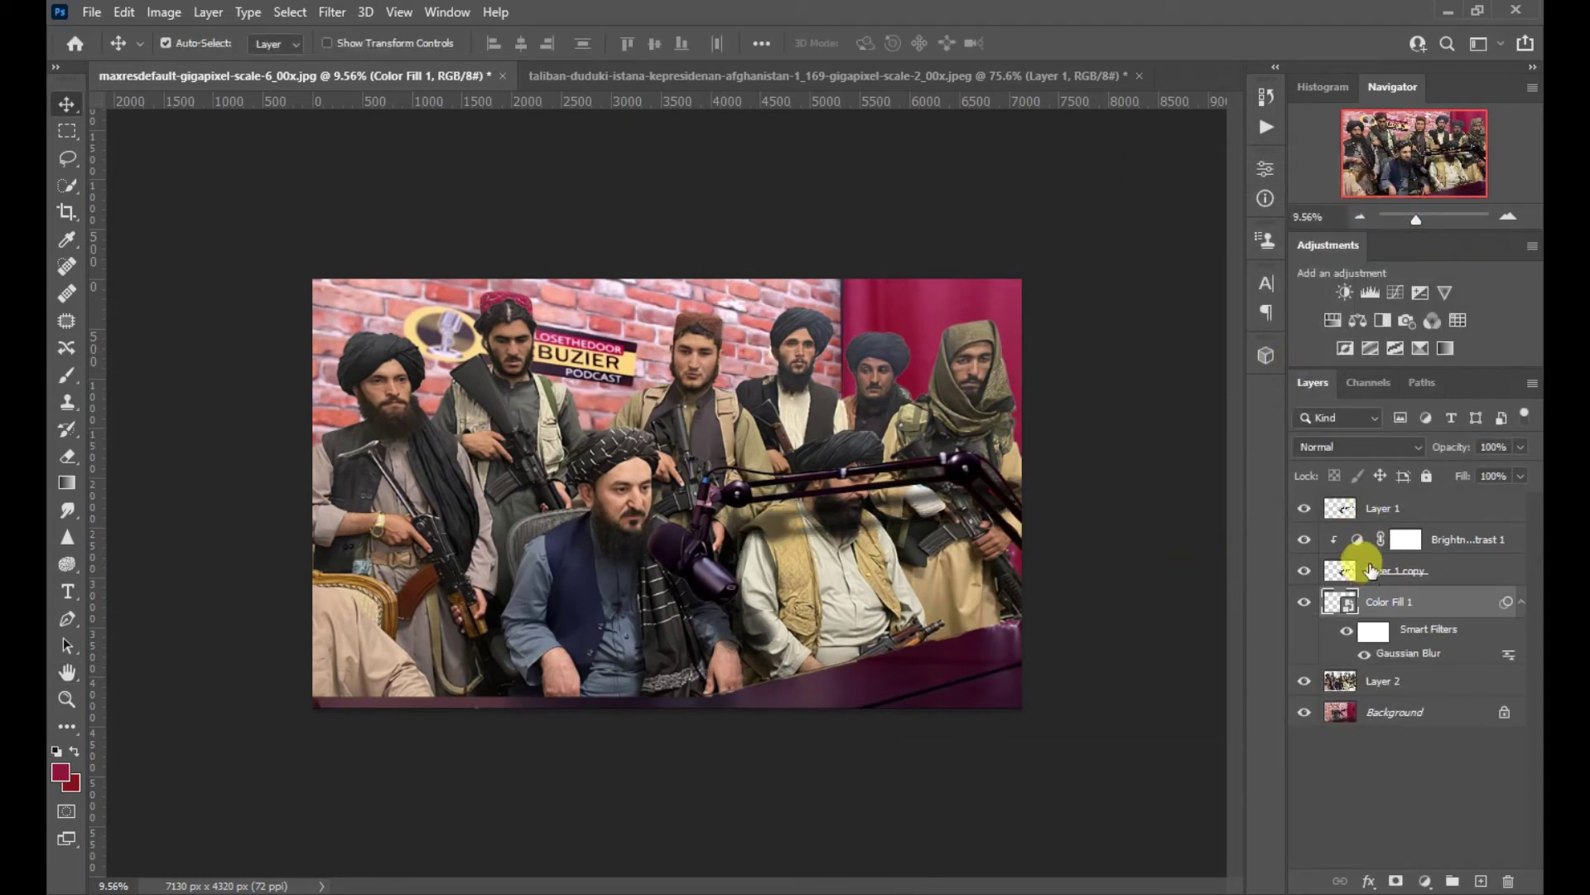
Adjust the brightness of the Brightness/Contrast layer clipped to Layer 1 copy, and try moving that adjustment above Layer 1
click(1358, 540)
double_click(1349, 541)
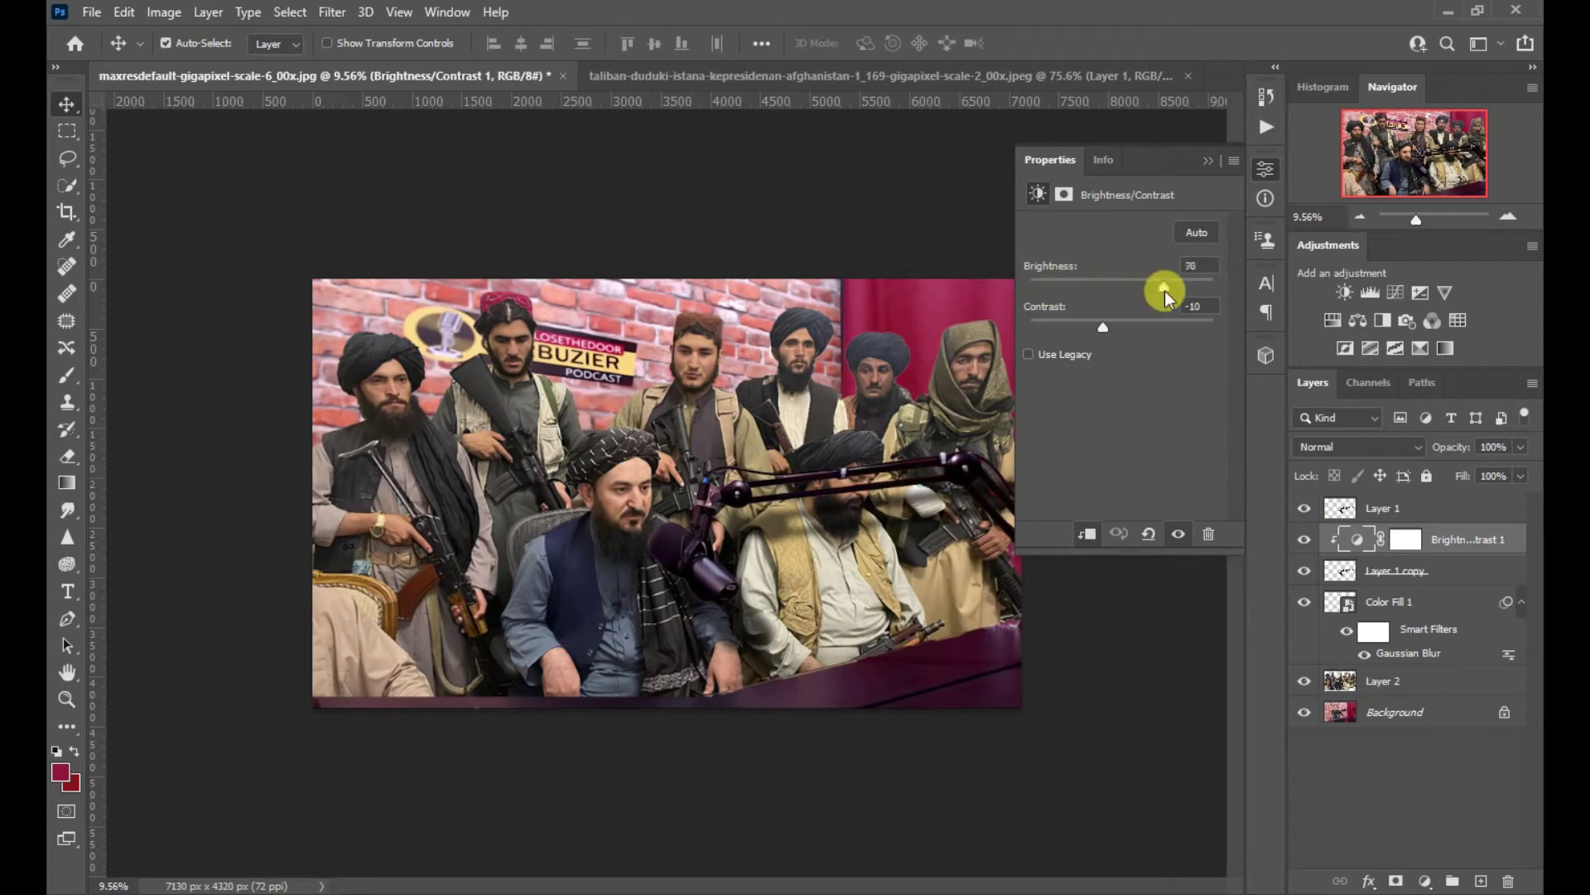
click(1319, 412)
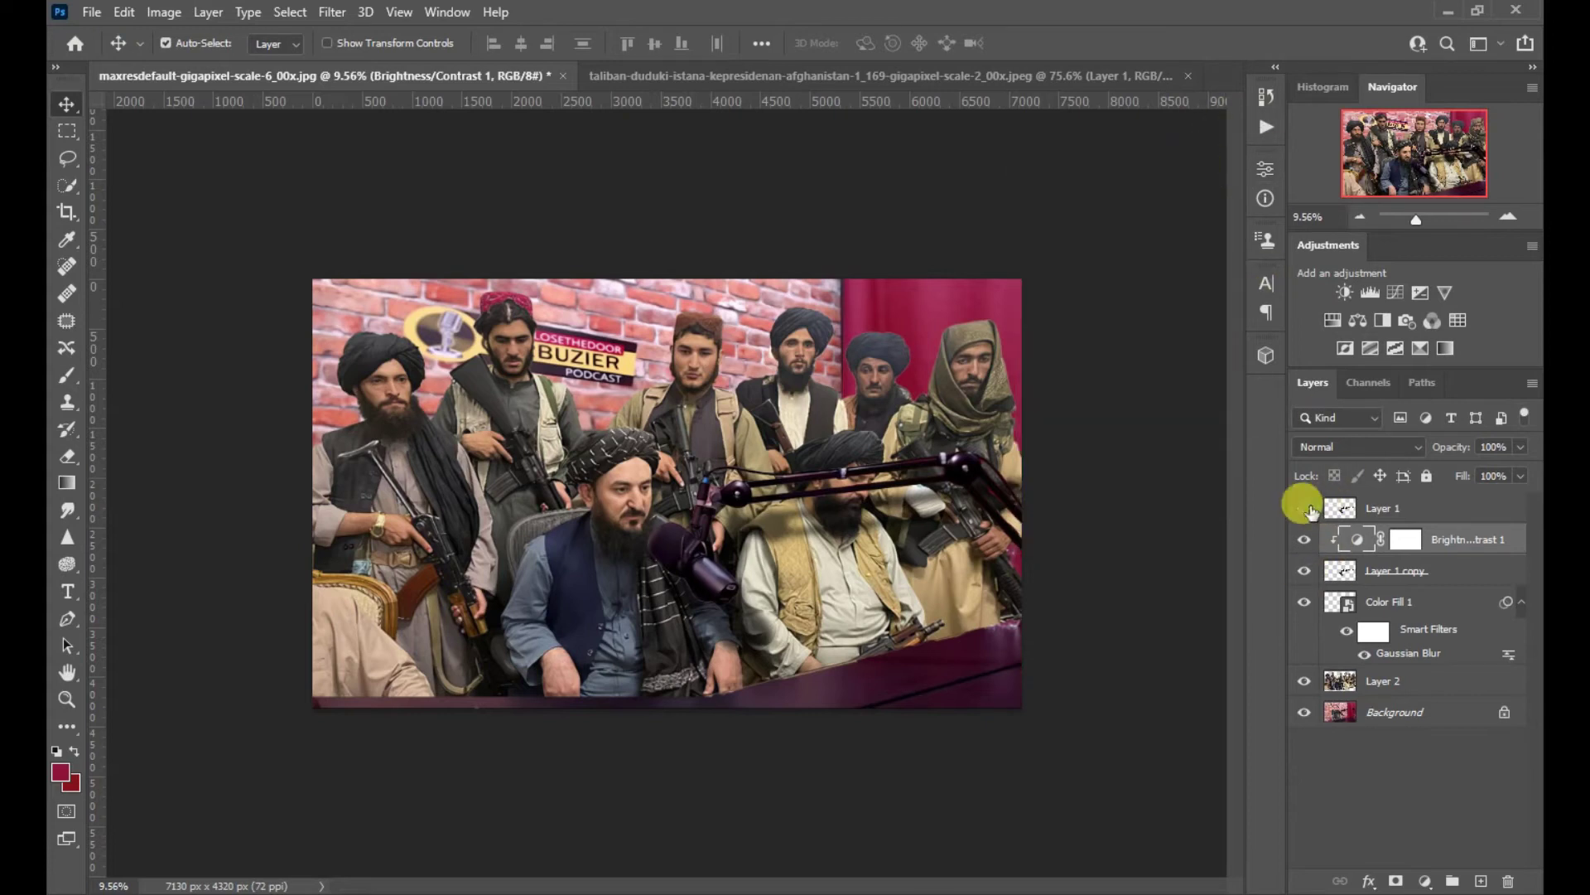
drag(1352, 537, 1349, 497)
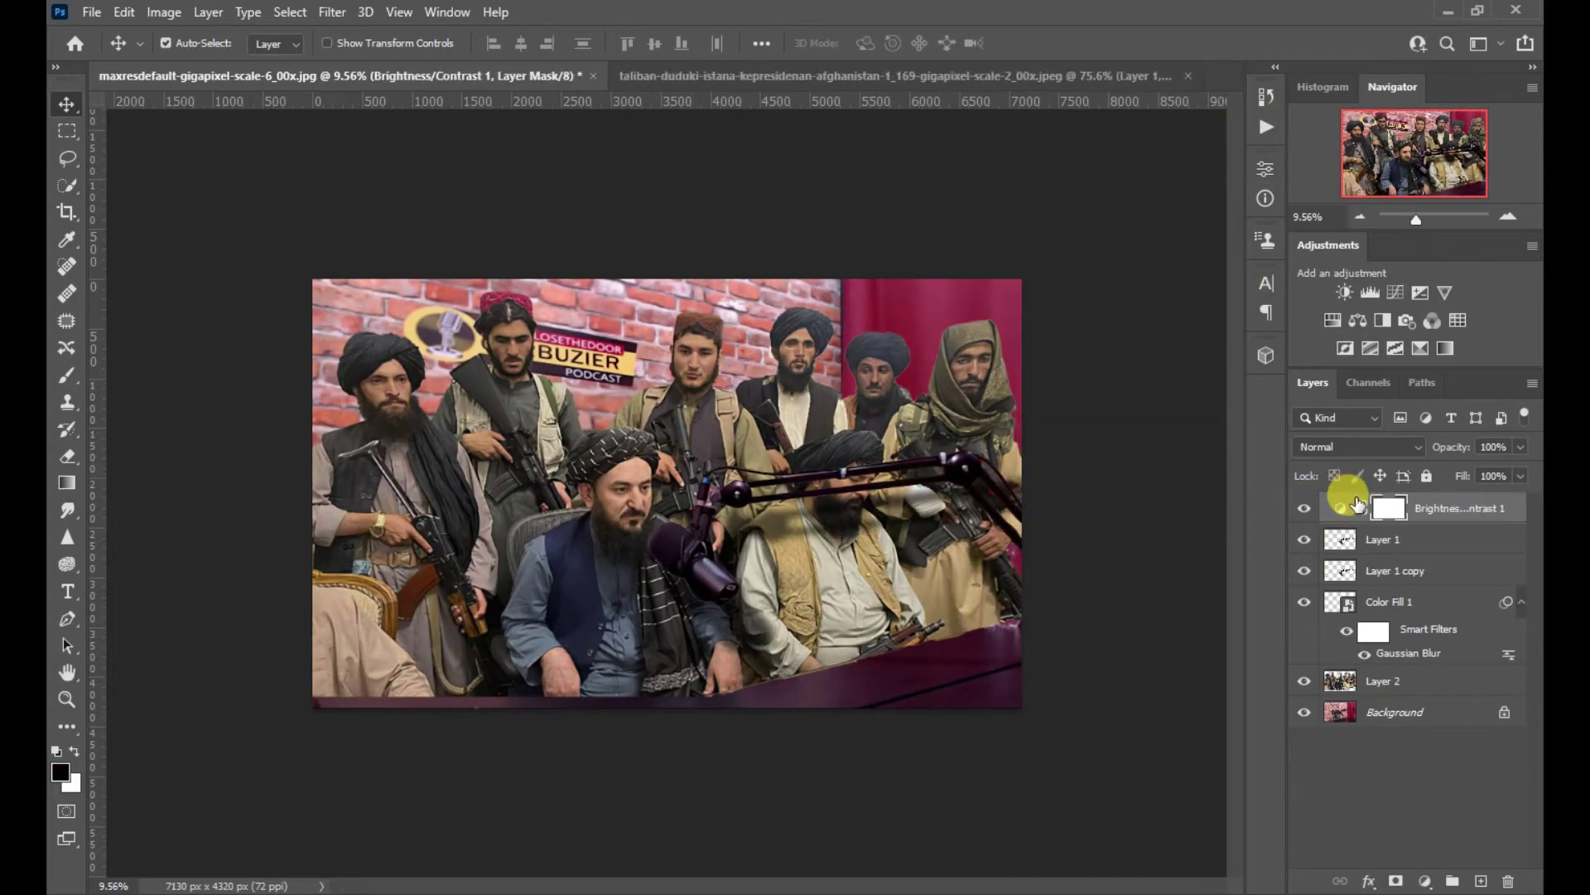
key(ctrl+z)
Add a Brightness/Contrast adjustment clipped to Layer 1, darkening the microphone with strongly lowered brightness and a contrast of 69
click(1343, 509)
click(1304, 509)
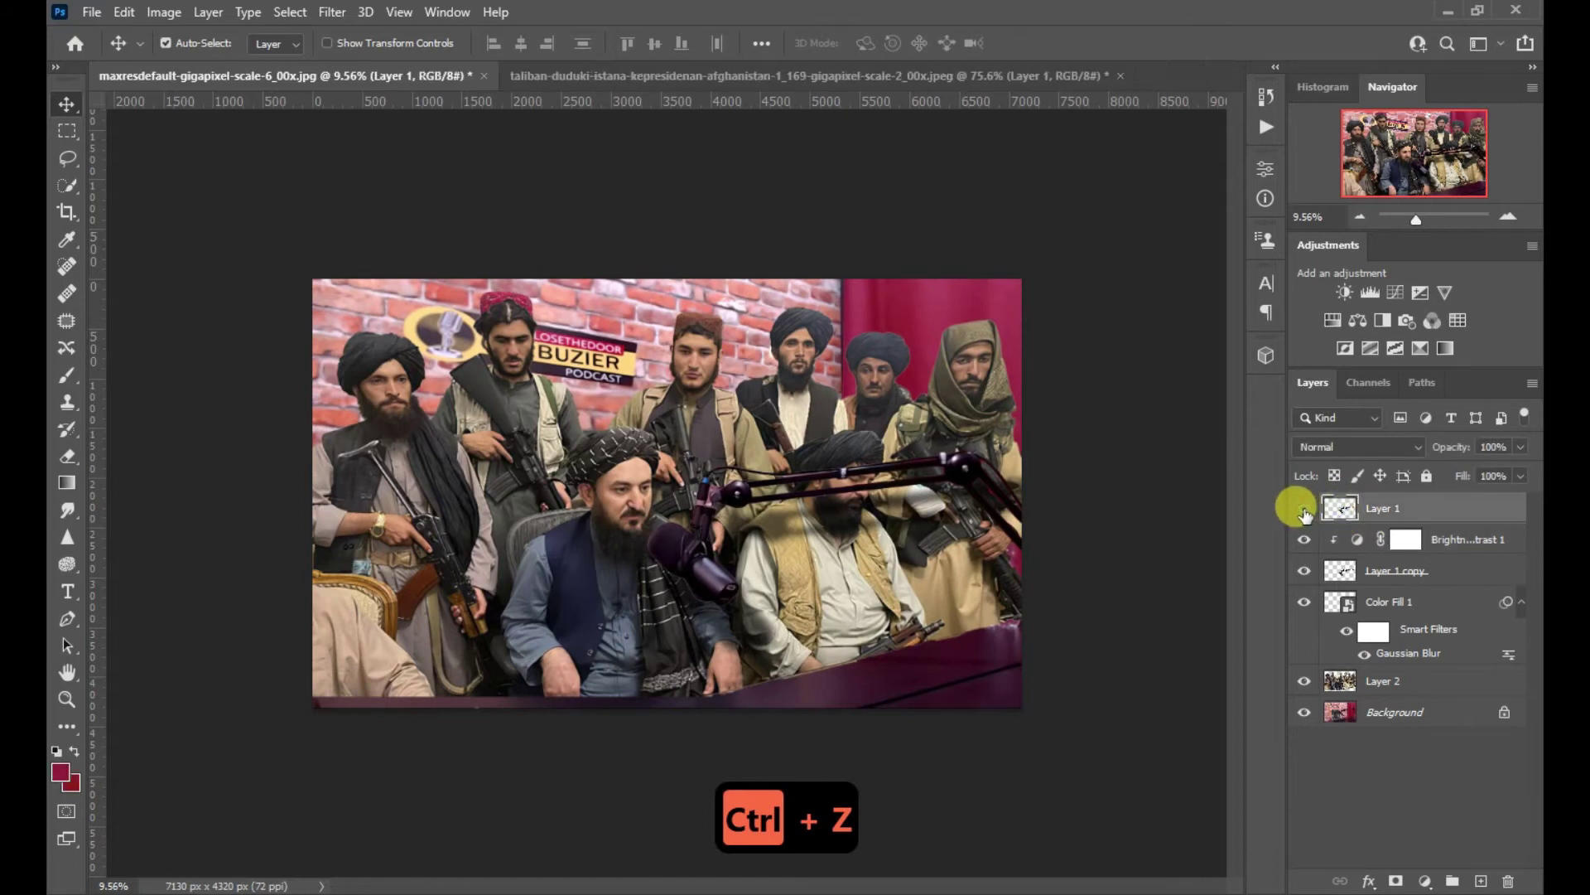
click(1303, 508)
click(1425, 880)
click(1412, 597)
drag(1122, 285, 1059, 286)
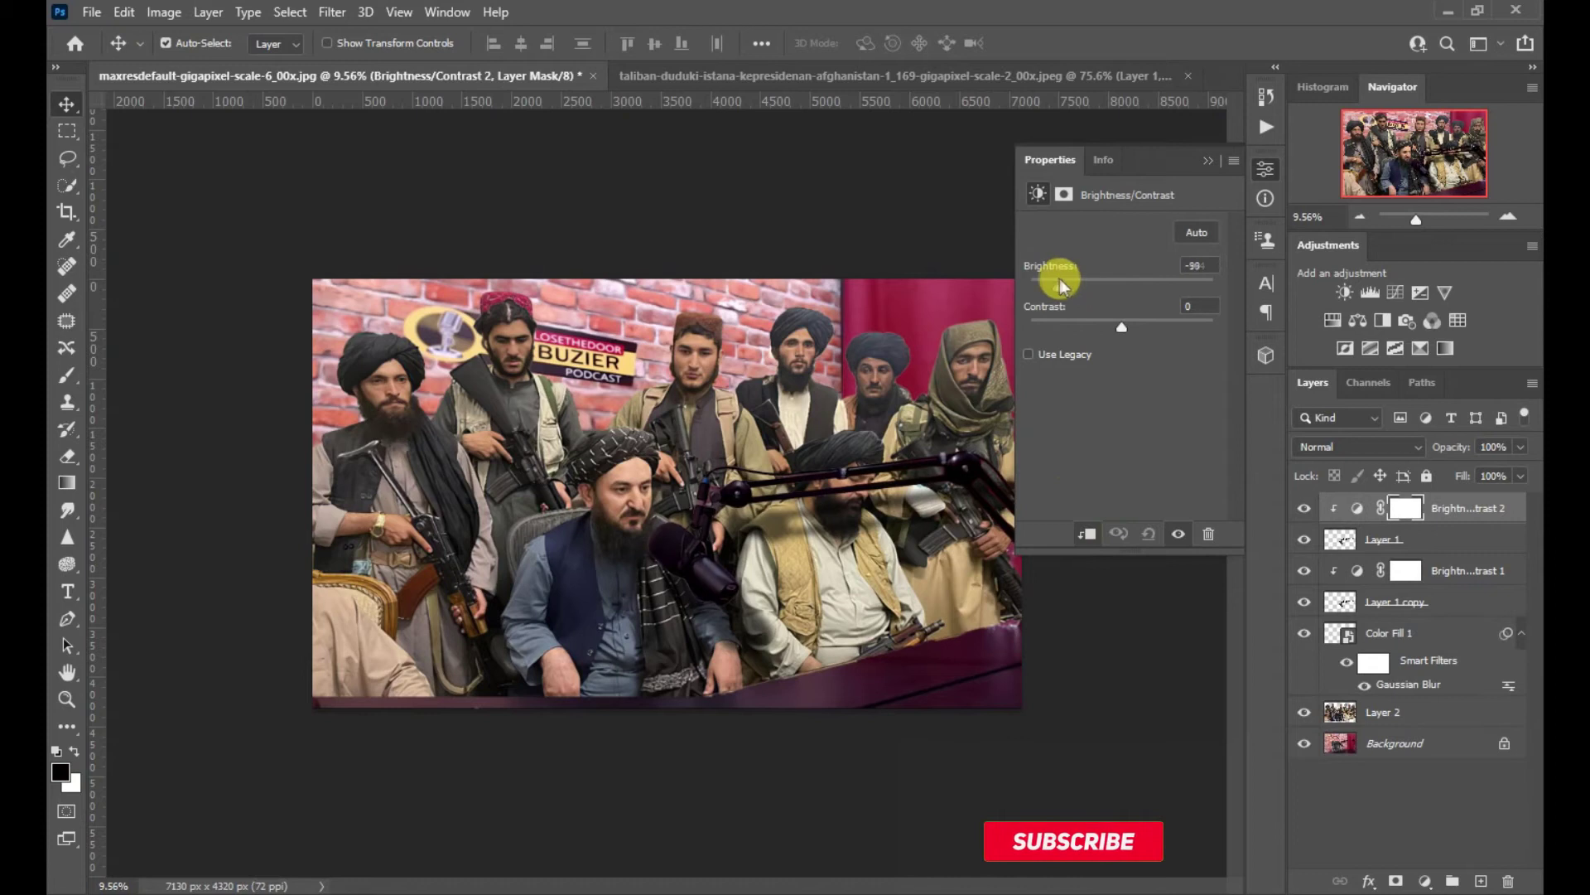
drag(1121, 326, 1185, 326)
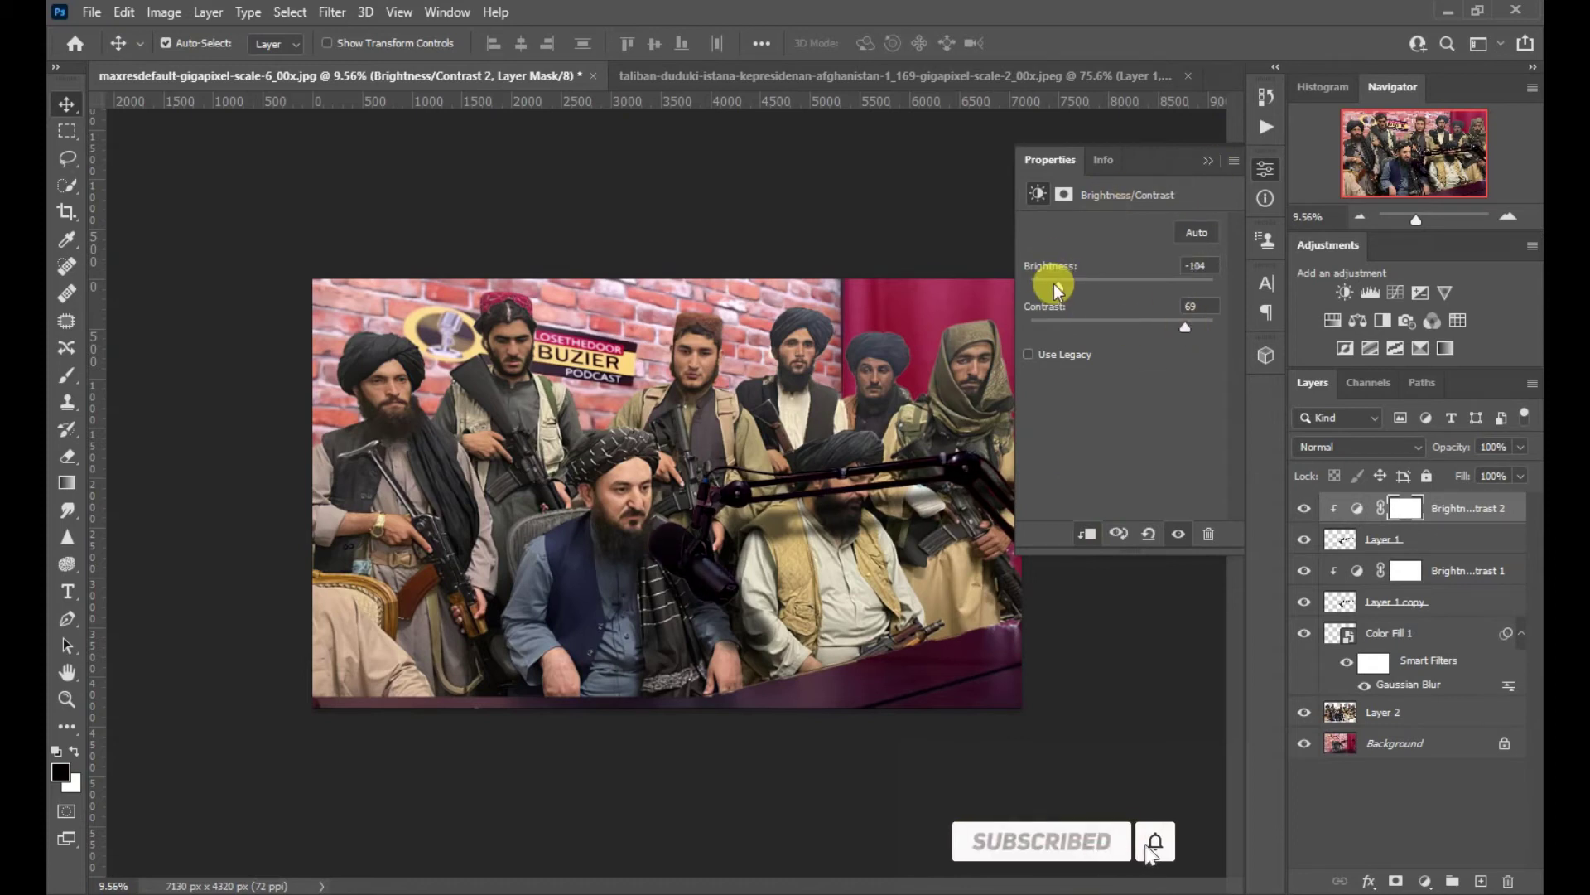
drag(1037, 281, 1067, 285)
click(1224, 160)
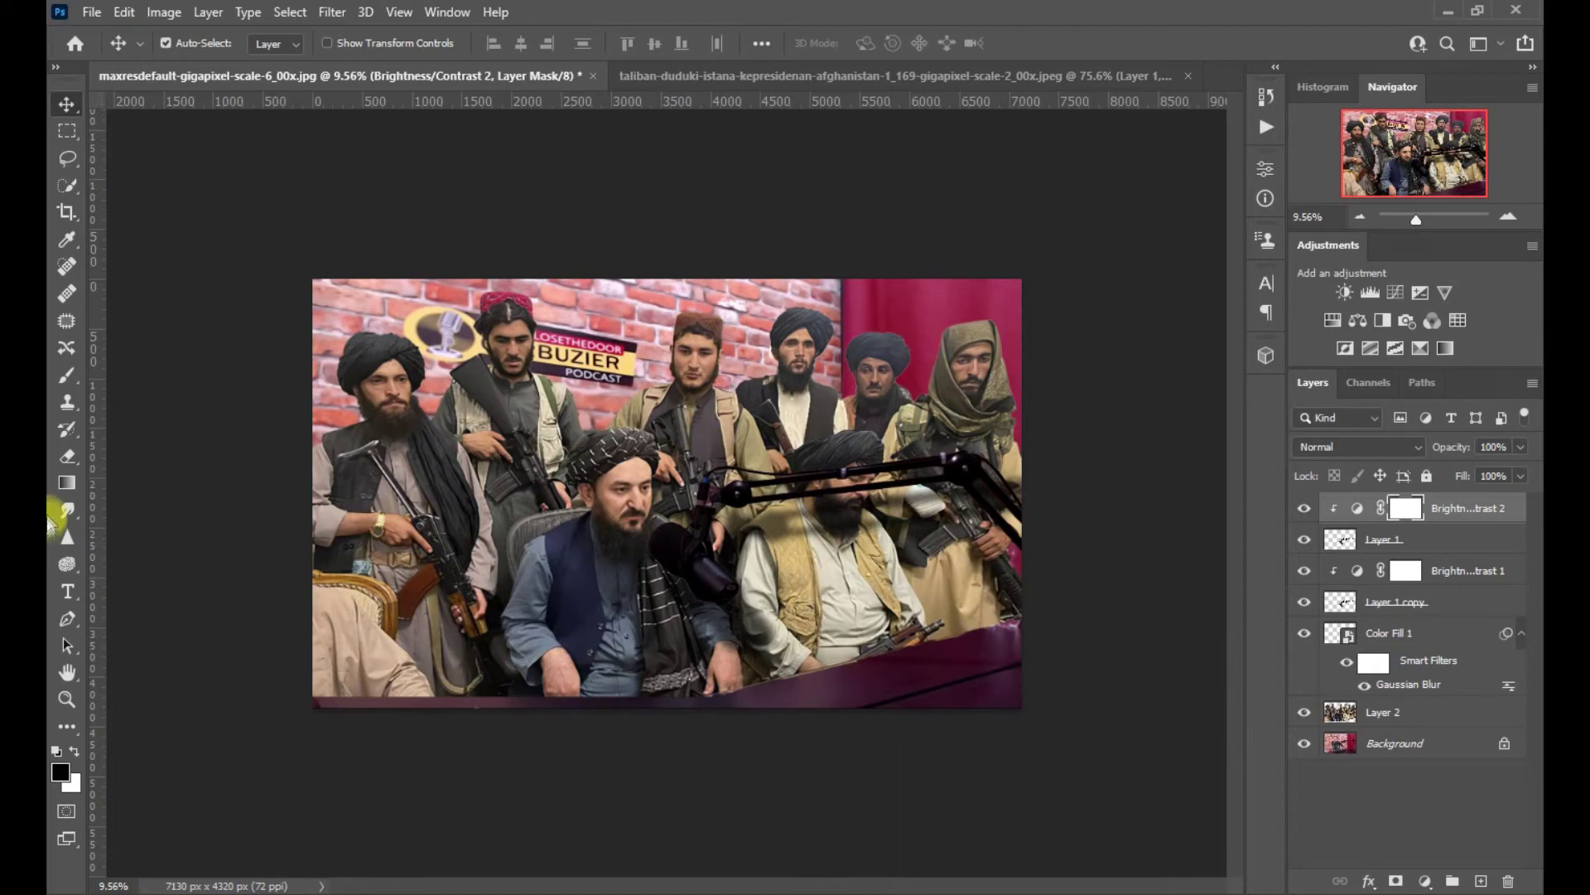
Move Layer 2 with the group of men straight down by about 121 px using Free Transform
scroll(916, 650, up, 3)
click(66, 619)
click(1344, 712)
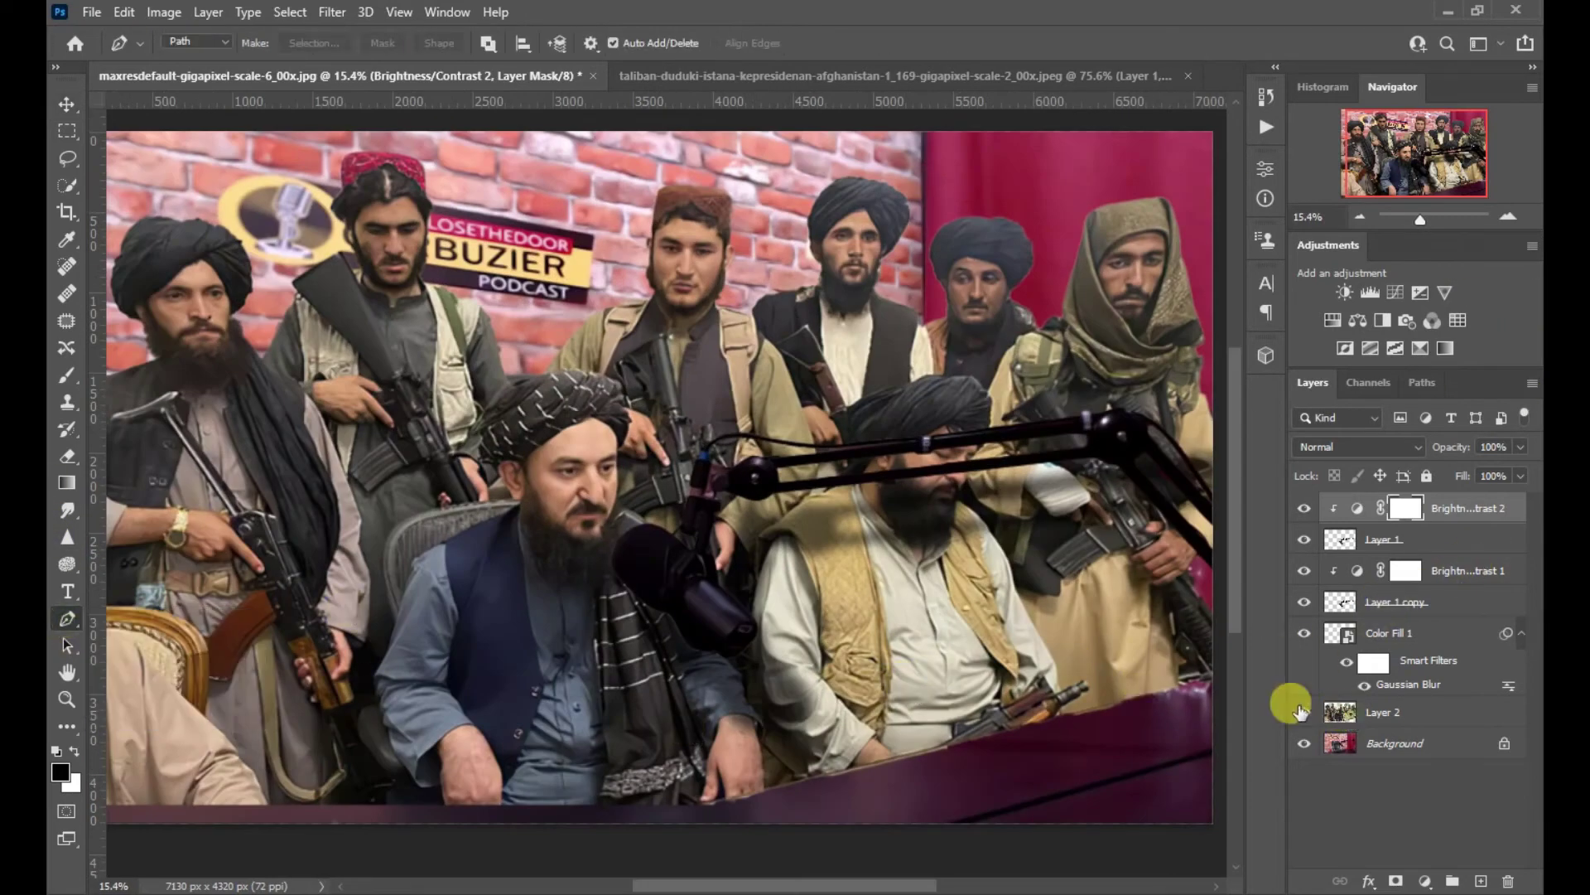
scroll(679, 758, down, 1)
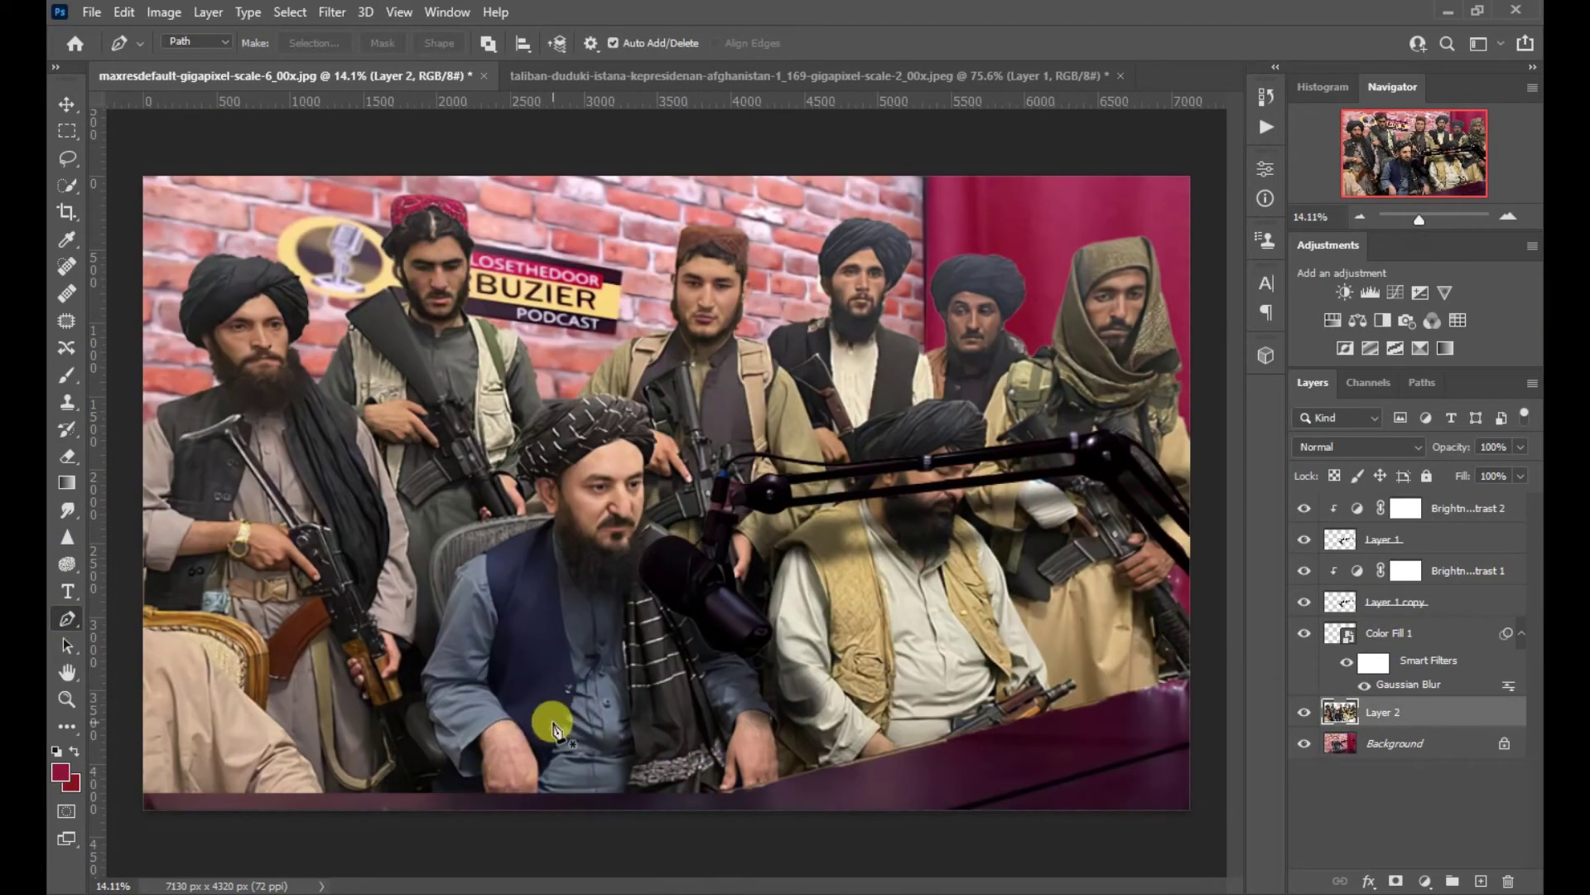
click(68, 102)
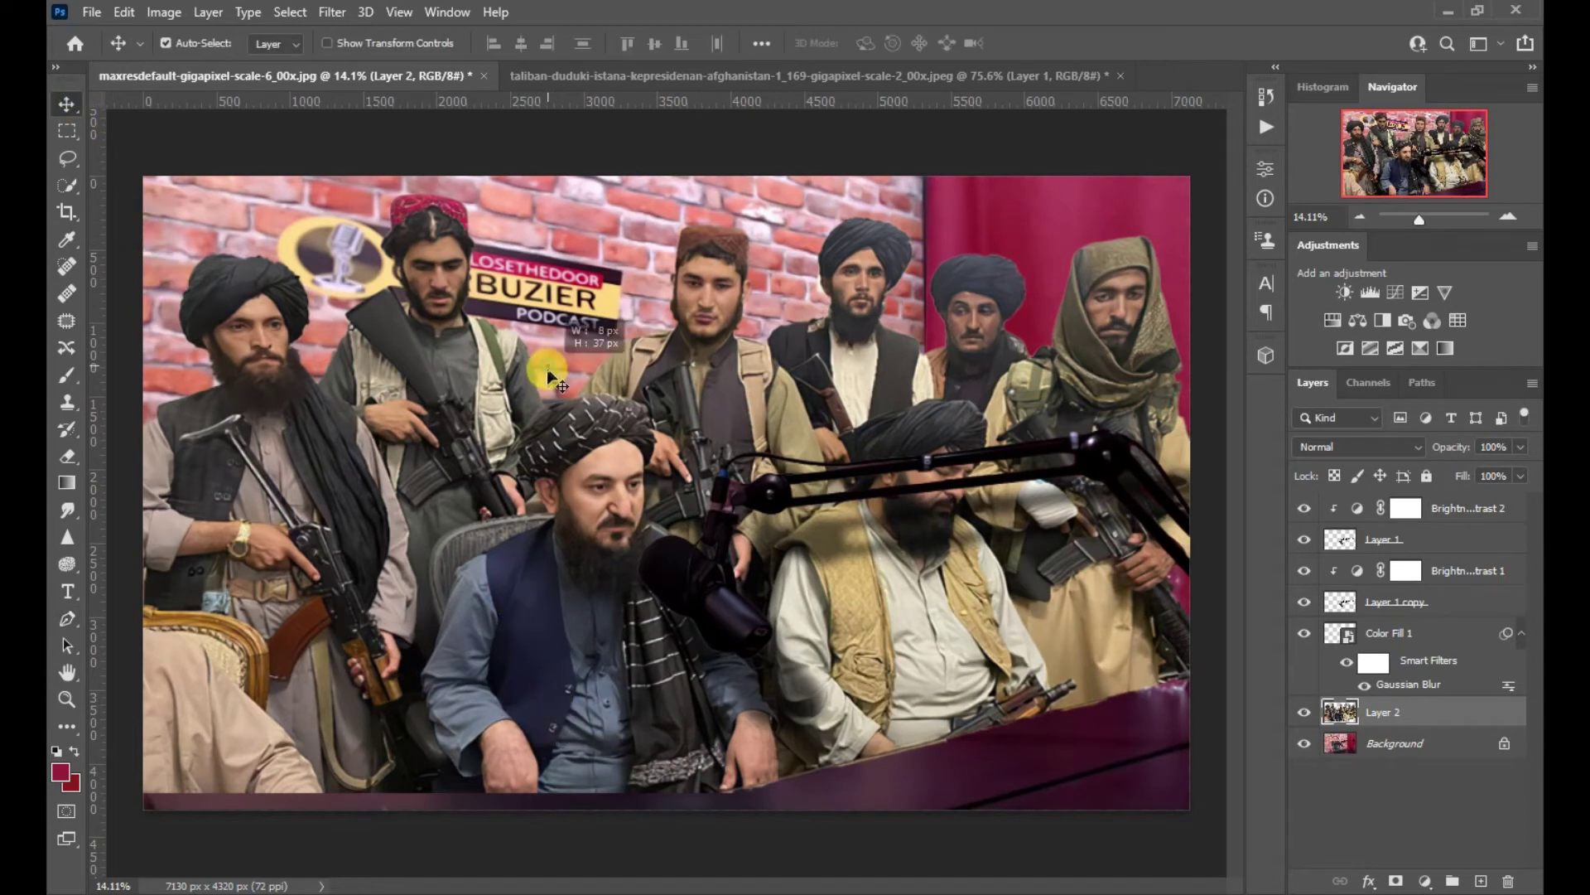
key(ctrl+t)
drag(625, 518, 629, 539)
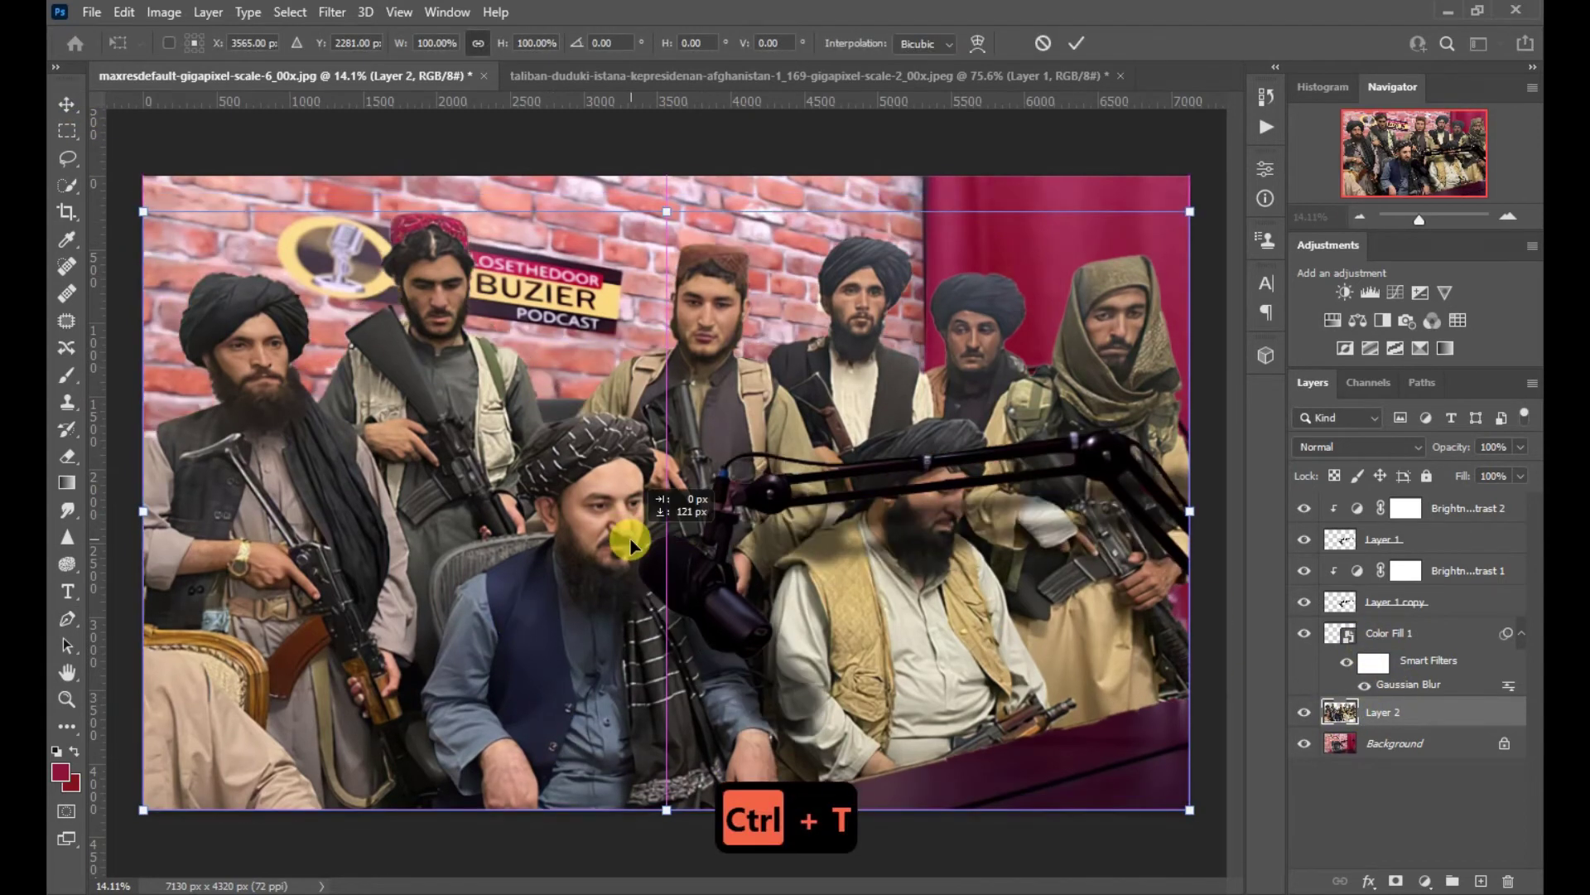
click(1076, 44)
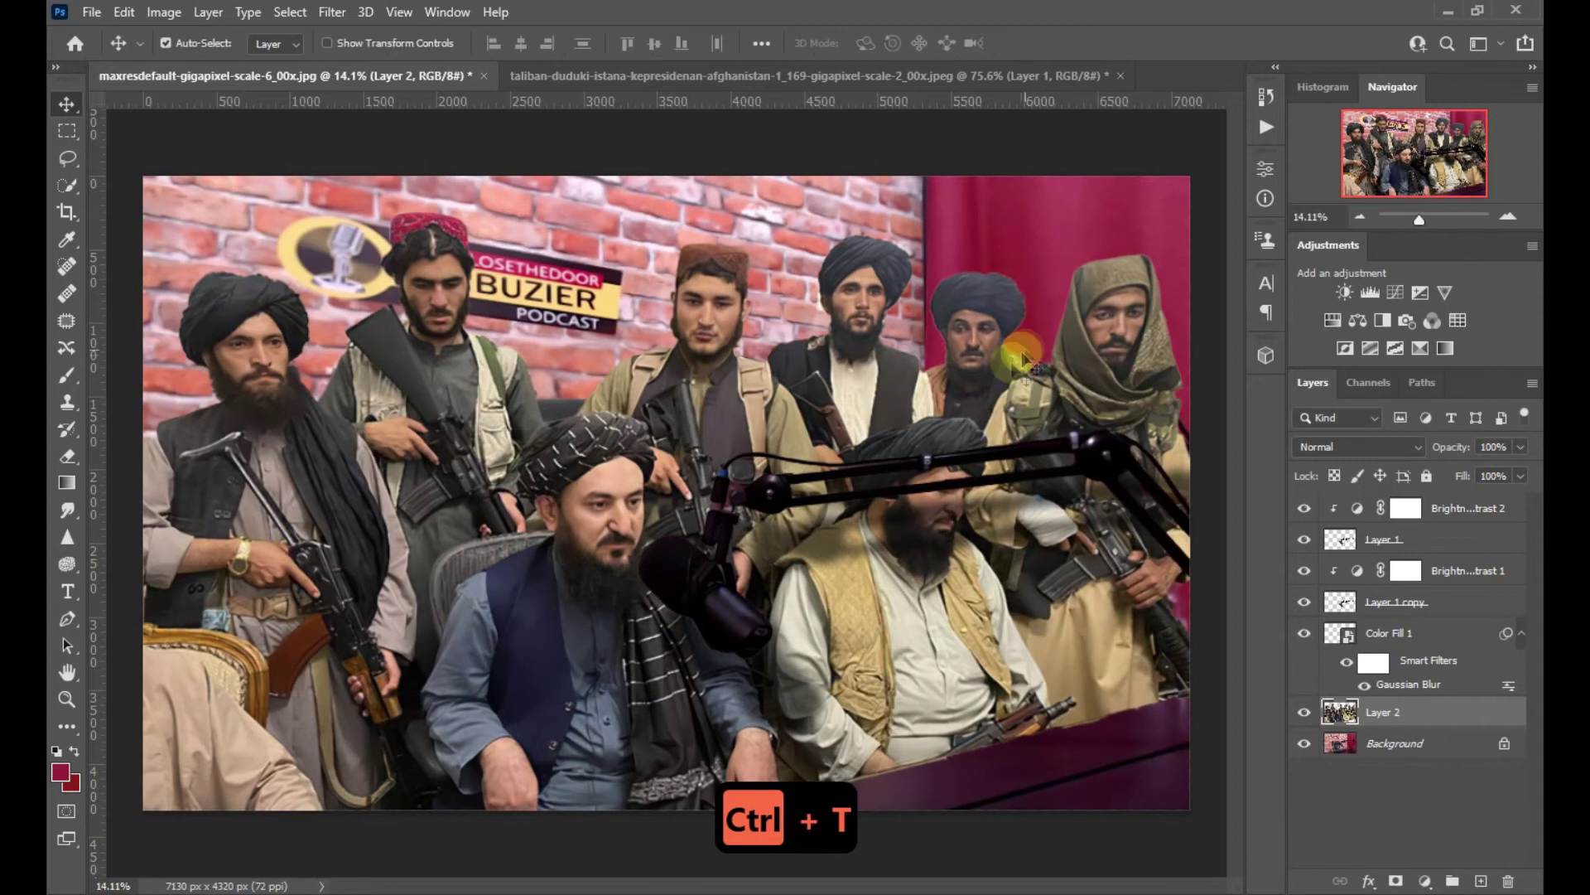
Trace the exposed purple desk in the image's lower-right corner with the Pen tool and turn the path into a selection
key(t)
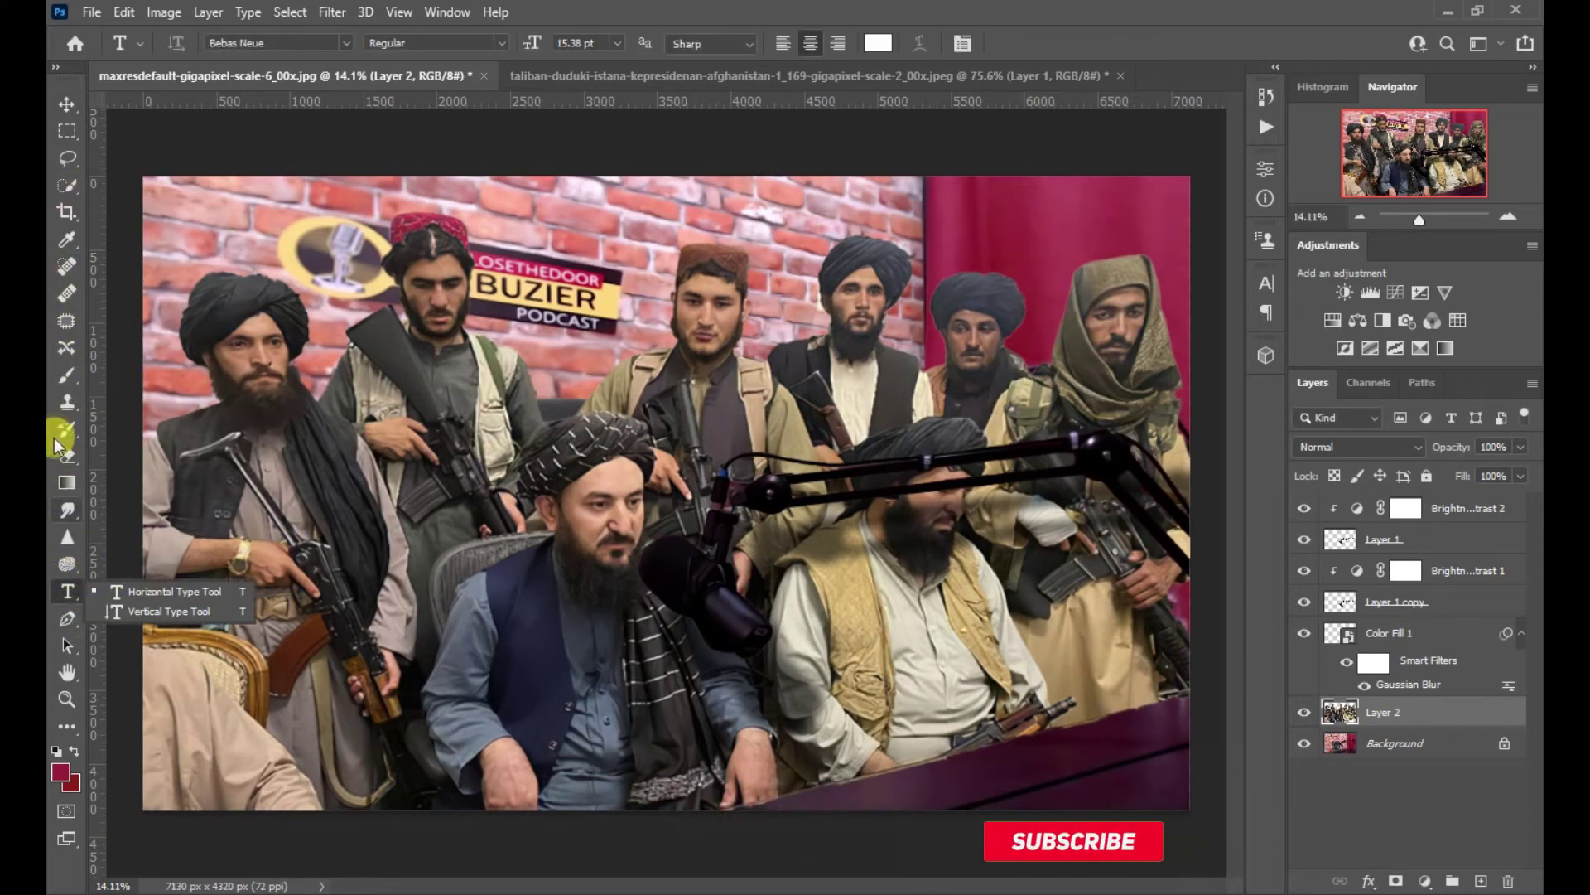
click(67, 618)
click(703, 818)
click(1216, 749)
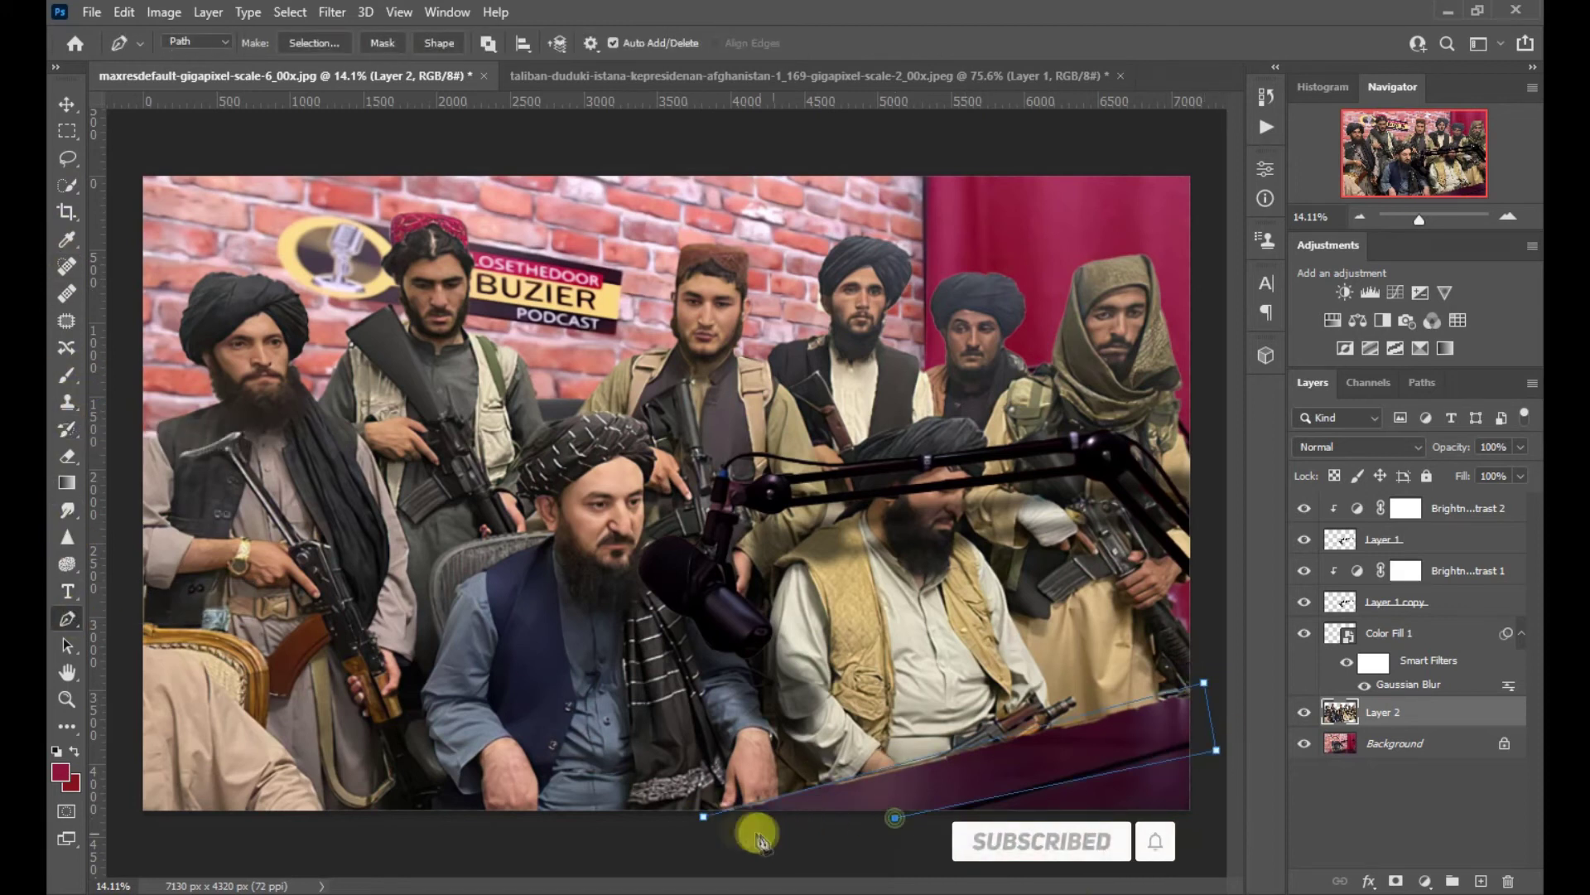
click(704, 820)
right_click(866, 679)
click(997, 294)
click(900, 240)
Erase the parts of Layer 2 overlapping the selected desk area with a soft size 130 eraser, and clear the selection
click(66, 454)
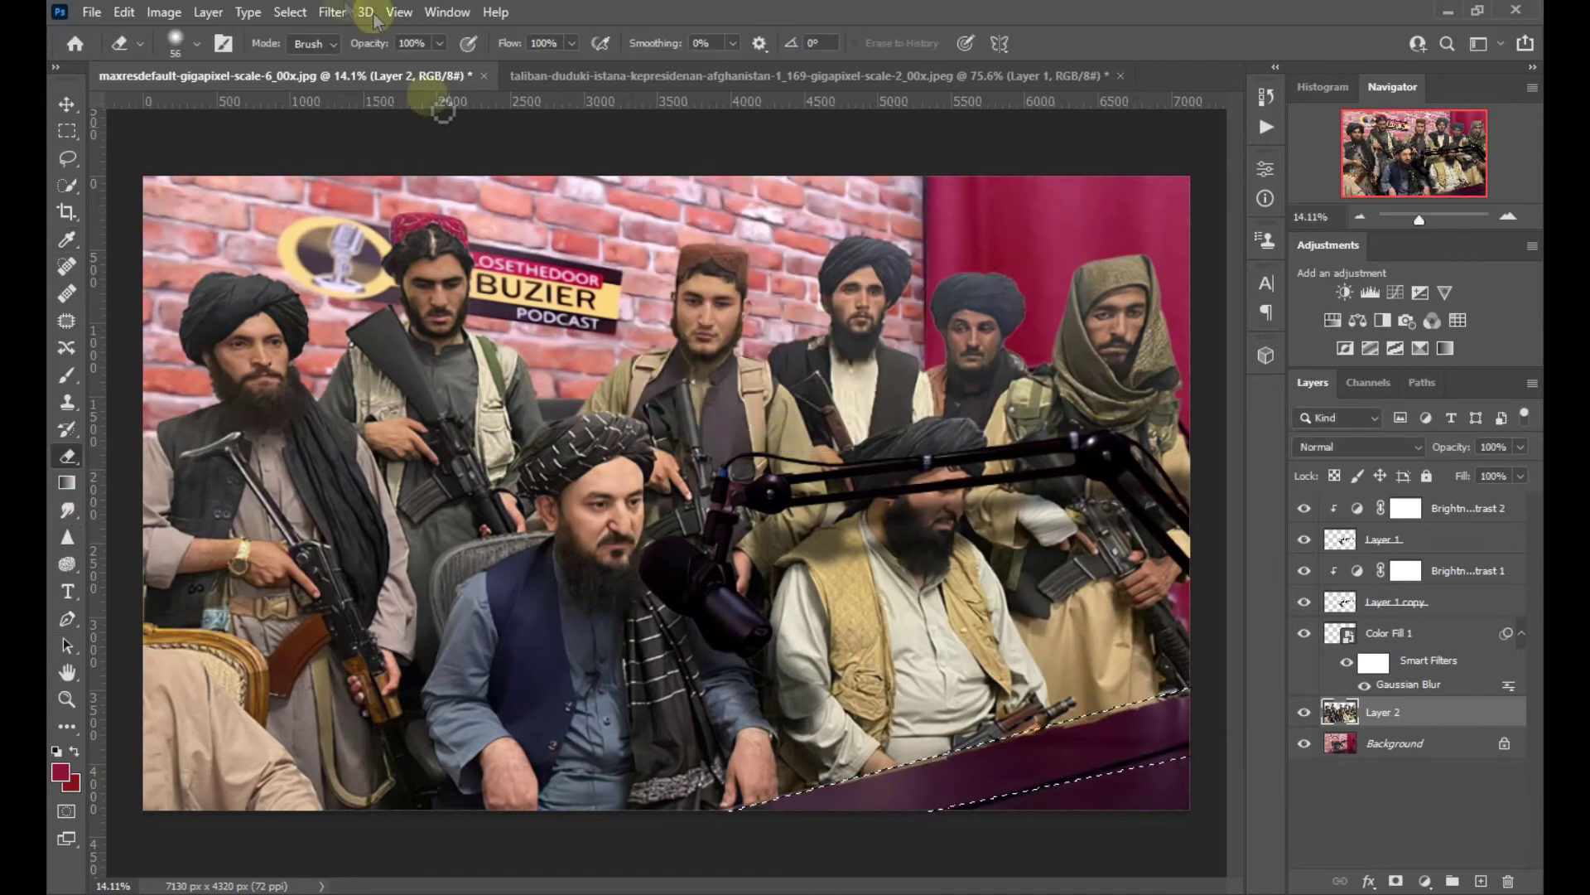
click(195, 43)
mouse_move(727, 834)
mouse_down()
mouse_move(852, 763)
mouse_move(1135, 685)
mouse_move(1193, 696)
mouse_move(799, 804)
mouse_move(873, 763)
mouse_move(1205, 667)
mouse_move(905, 750)
mouse_move(852, 834)
mouse_up()
key(ctrl+d)
scroll(621, 632, down, 1)
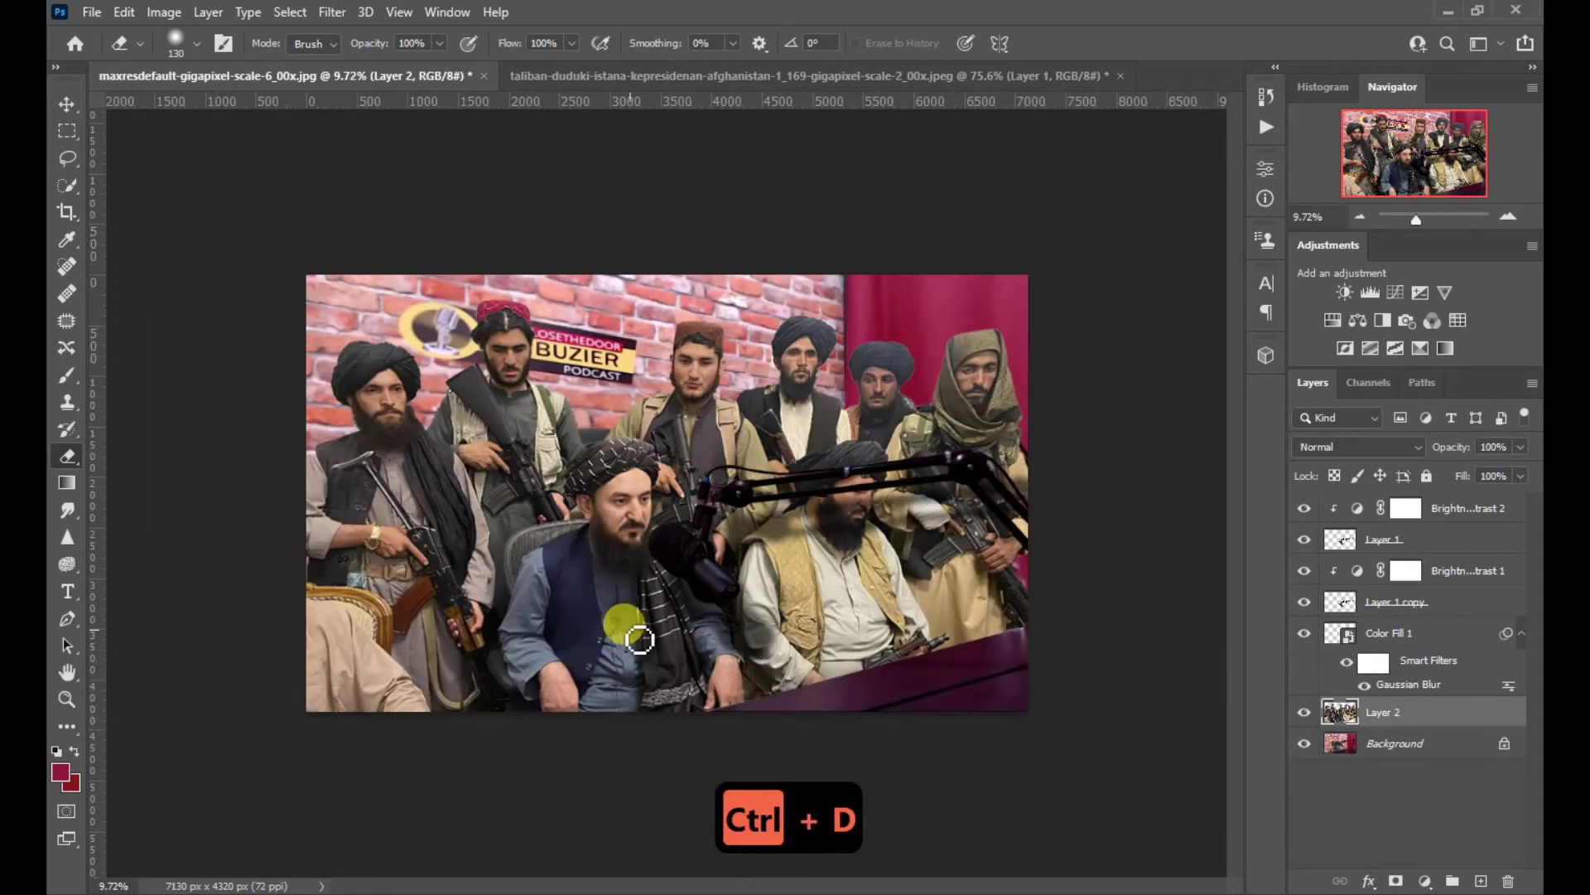
click(66, 104)
click(211, 212)
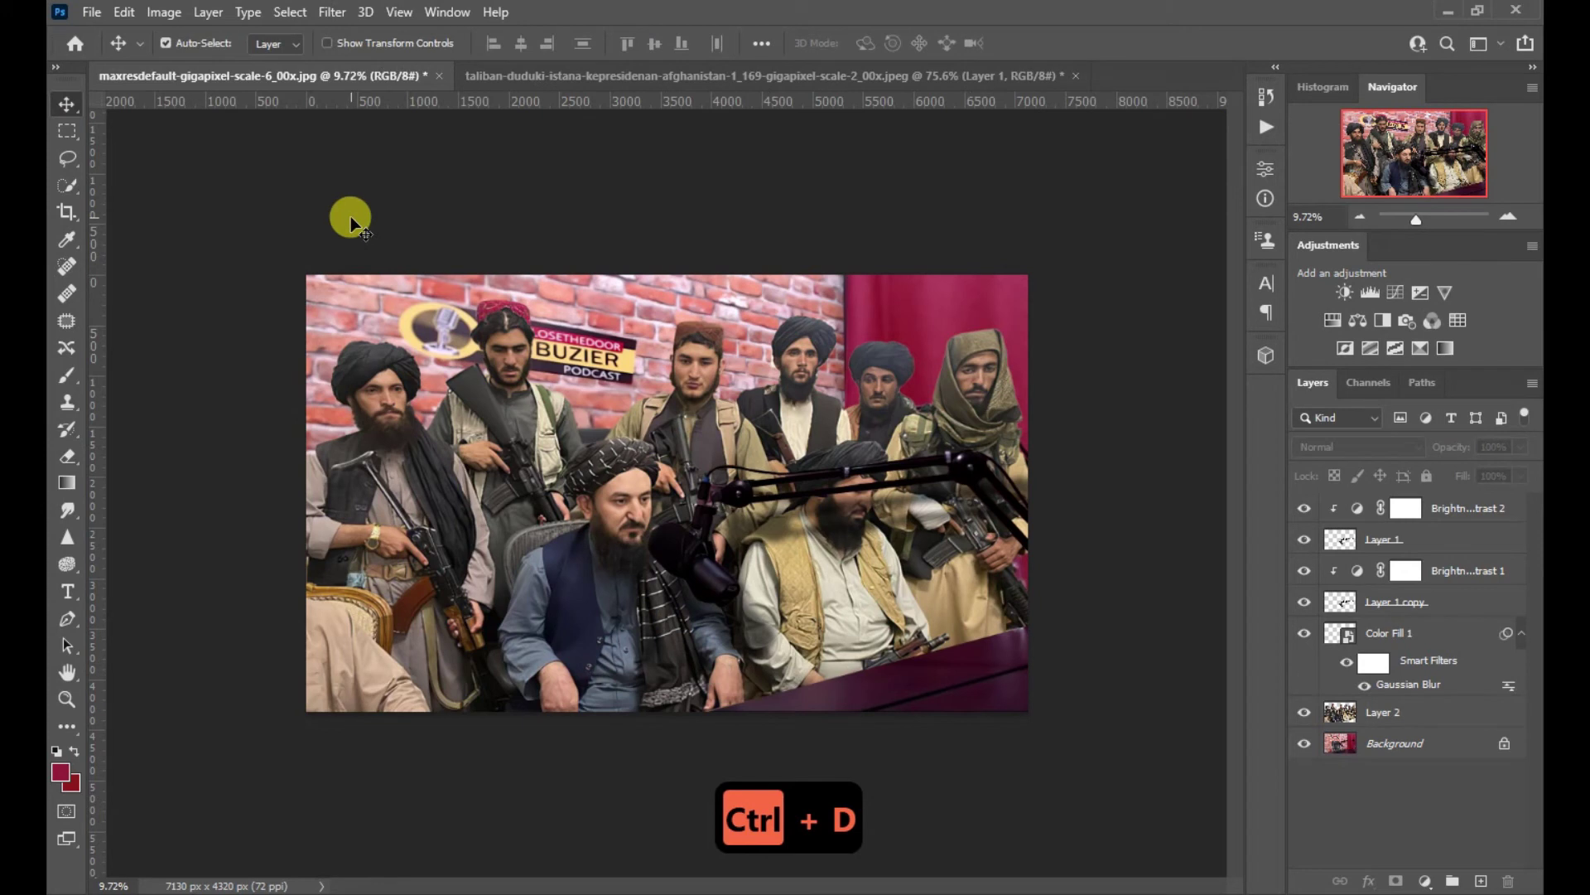
Group a duplicate of the Background with all the layers above it, and duplicate the group
click(1449, 508)
click(1388, 739)
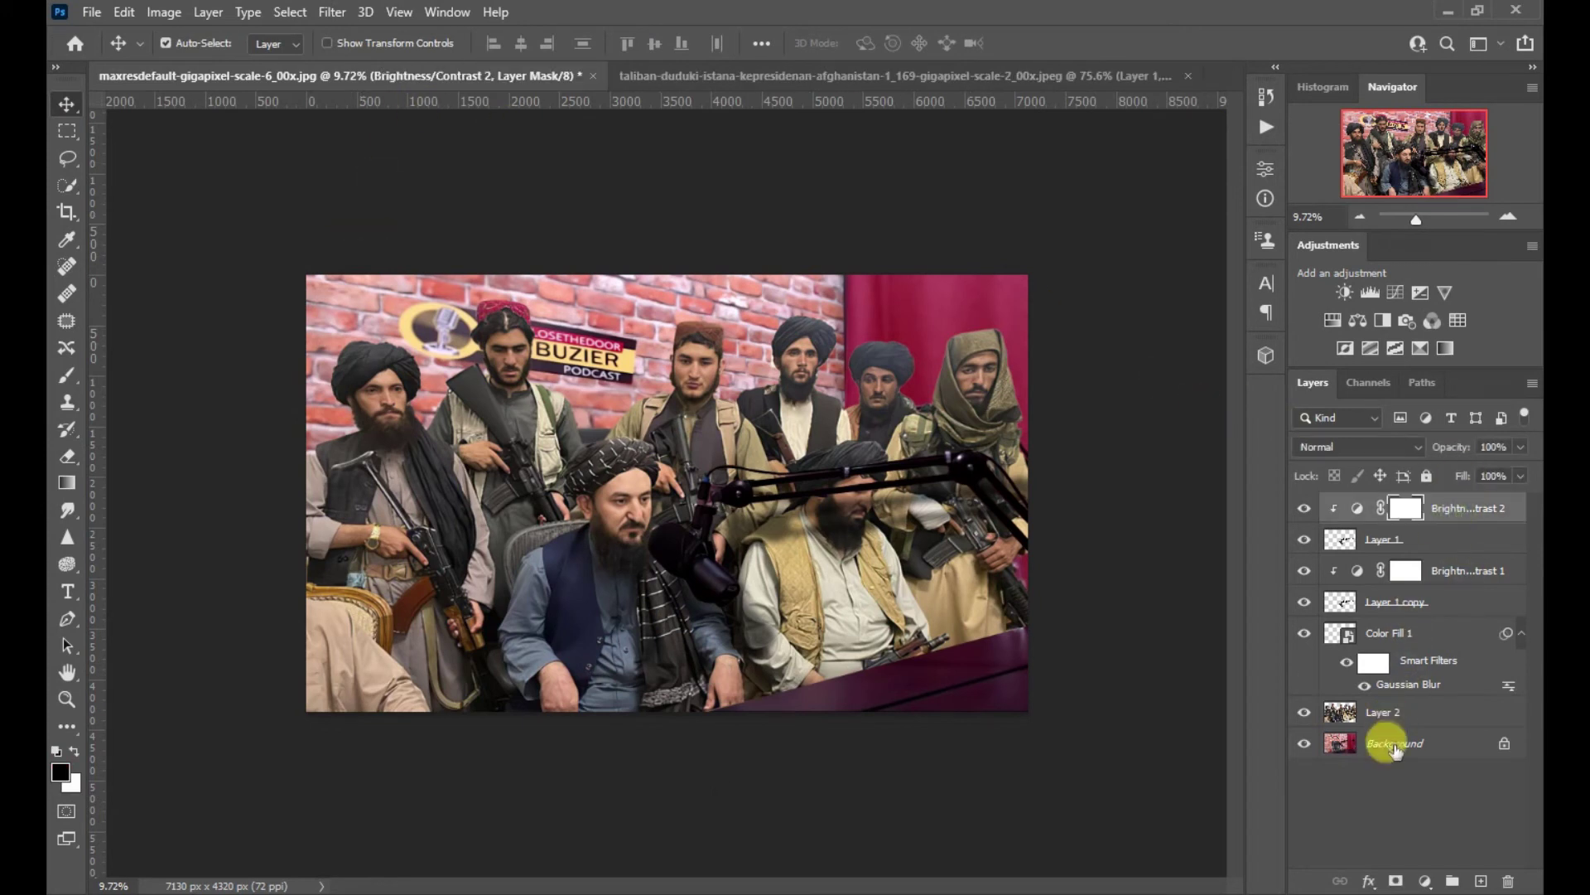
key(ctrl+j)
shift+click(1426, 507)
key(ctrl+g)
key(ctrl+j)
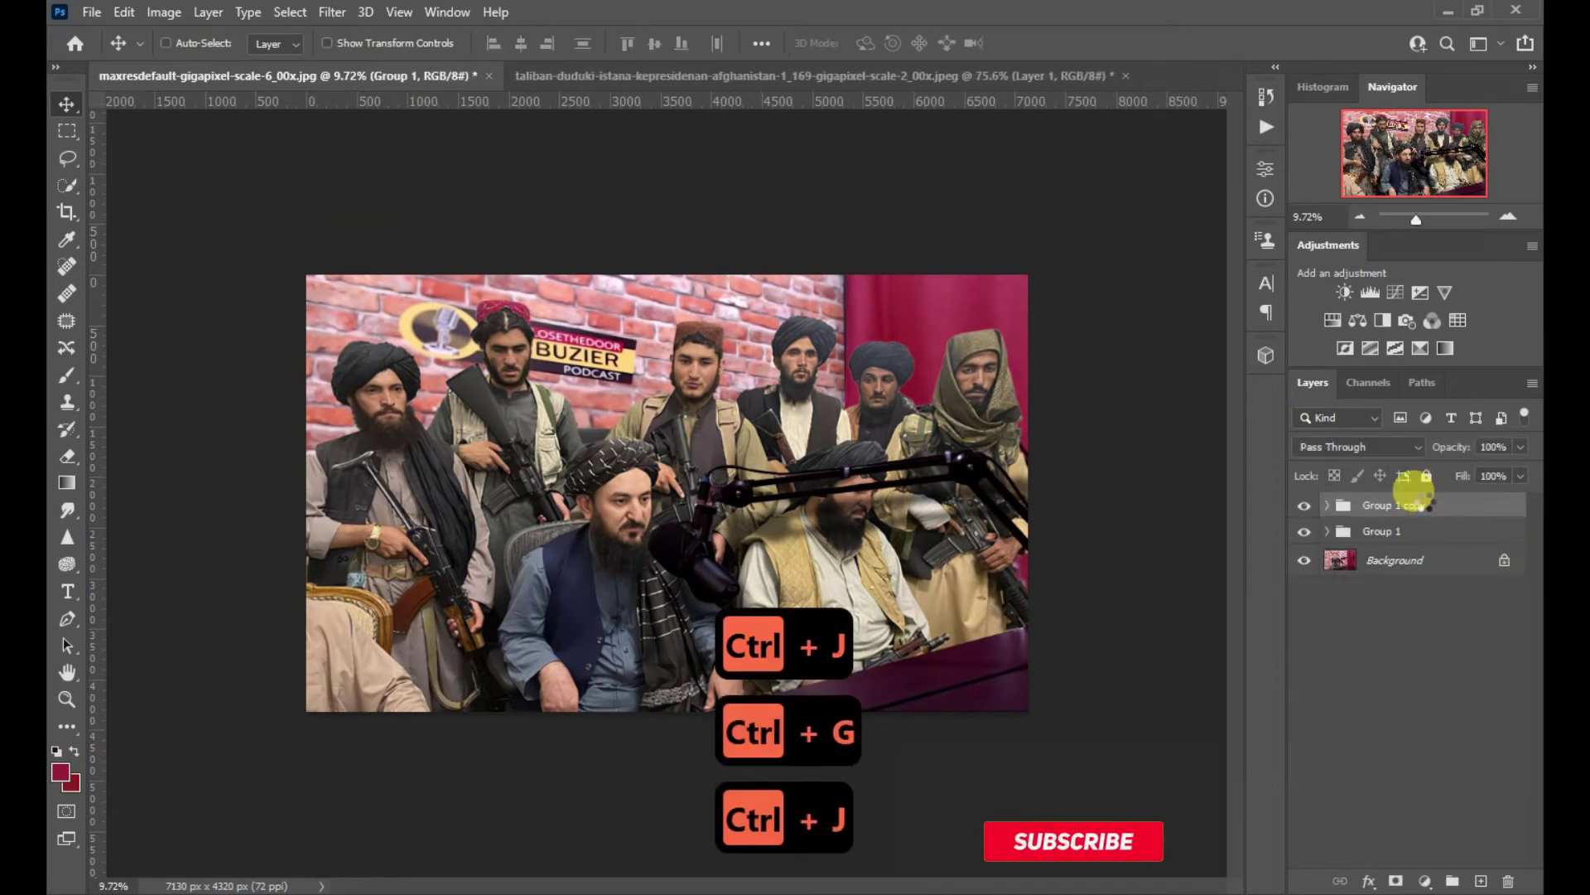
Combine the group copy into a single layer and open it in the Camera Raw Filter
right_click(1425, 501)
click(1318, 728)
click(291, 11)
mouse_move(332, 11)
click(414, 153)
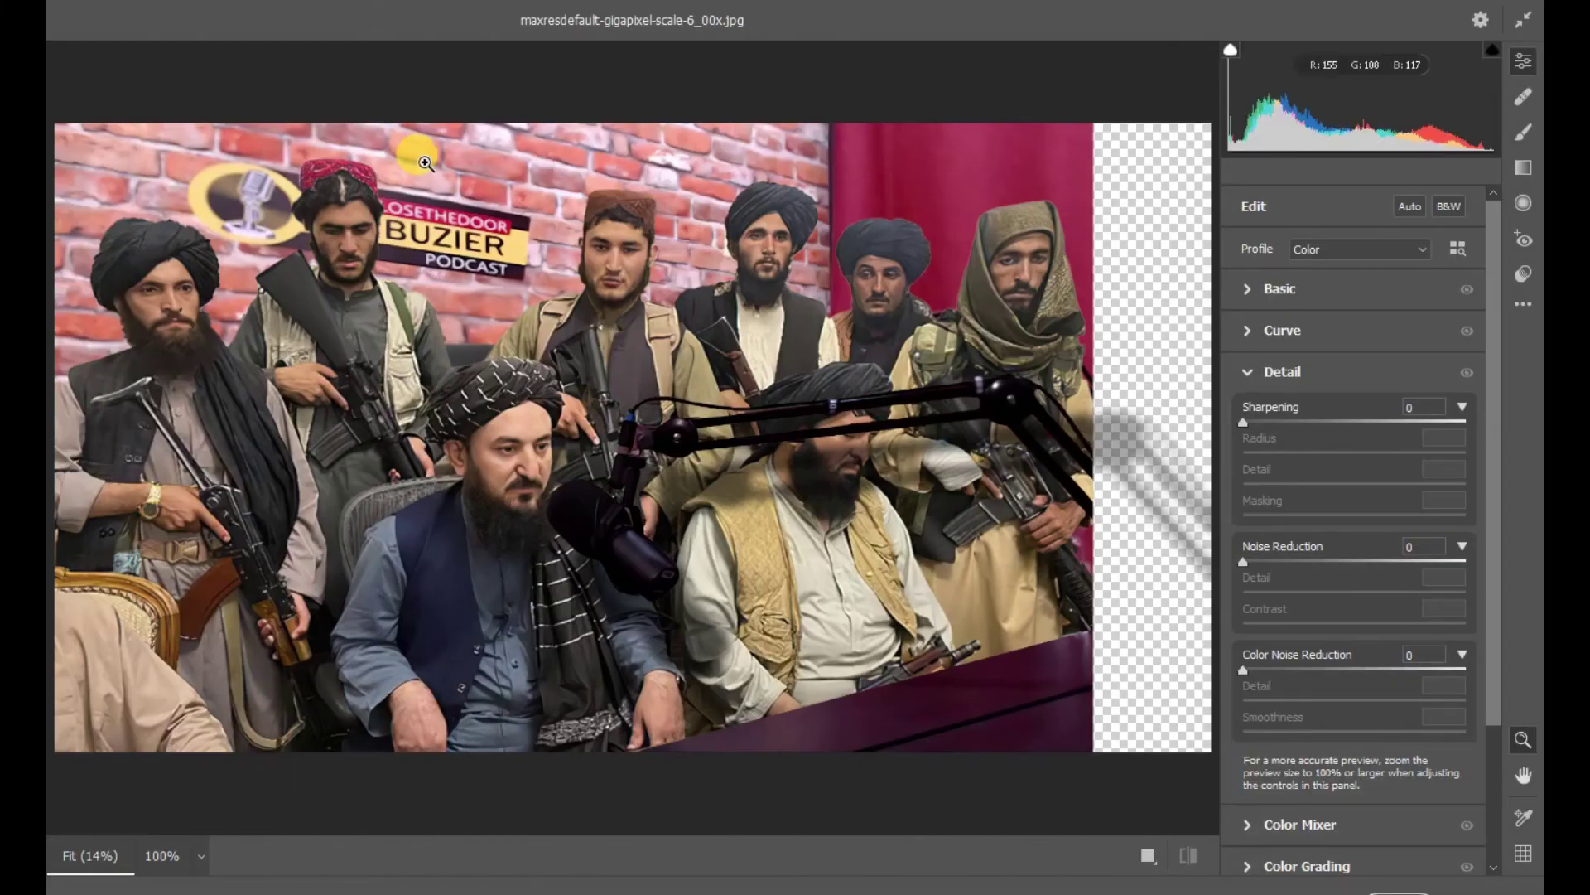
Set Temperature -5, Exposure -0.45, Contrast -52, Highlights -6, Shadows -64, Blacks -26, Texture +37, Clarity +21, Dehaze +31, Vibrance +7 and Saturation +11
click(1282, 371)
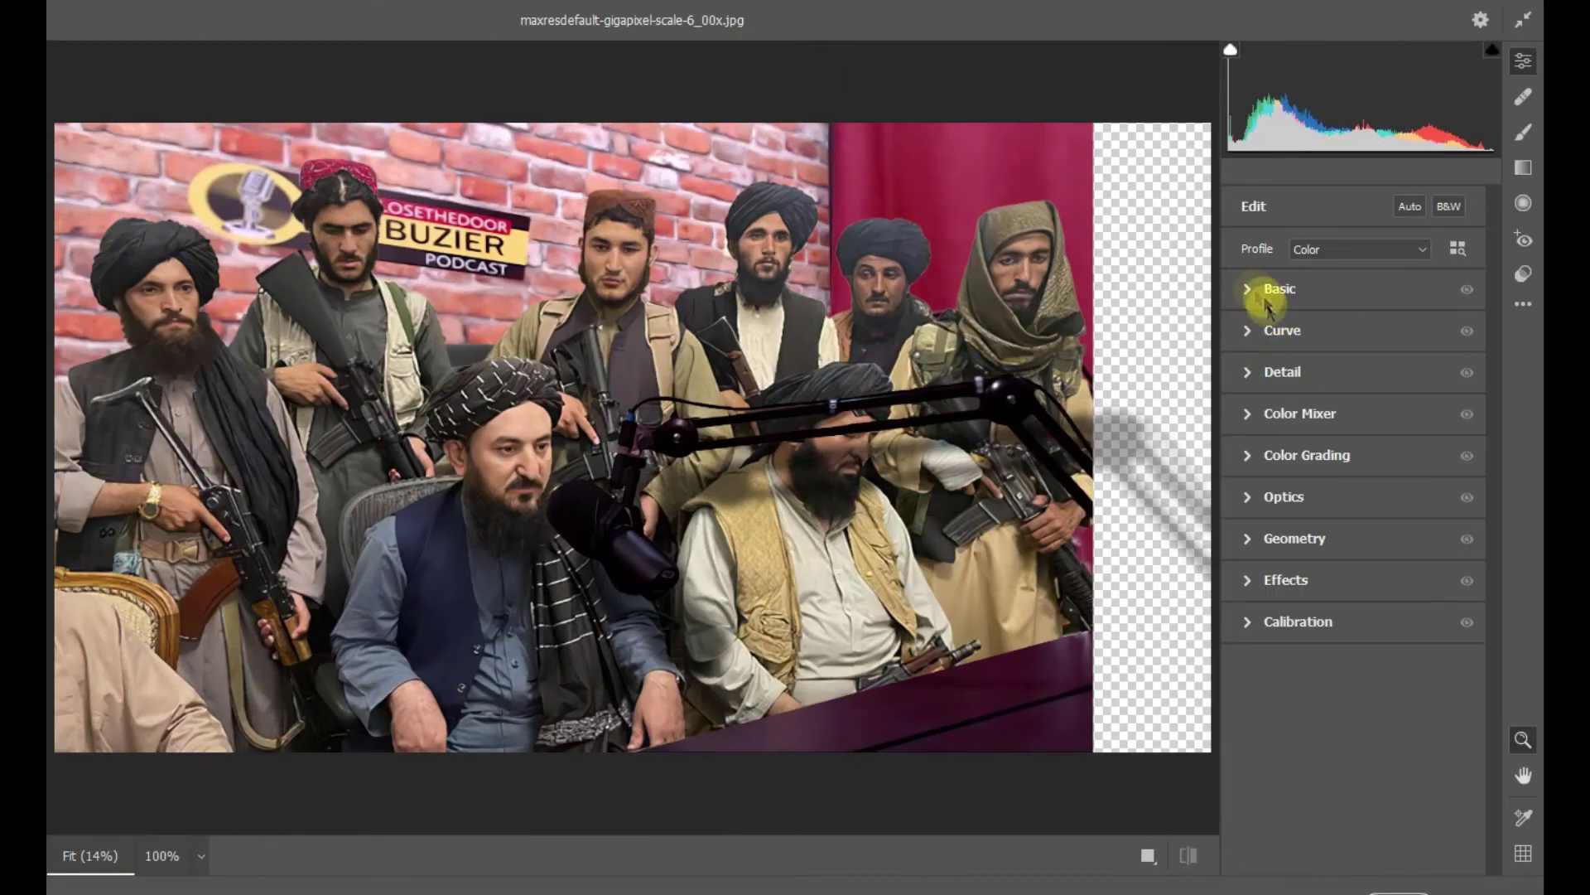
click(1279, 288)
drag(1353, 453, 1270, 545)
mouse_move(1354, 609)
mouse_down()
mouse_move(1303, 610)
mouse_move(1325, 609)
mouse_up()
drag(1354, 661, 1366, 805)
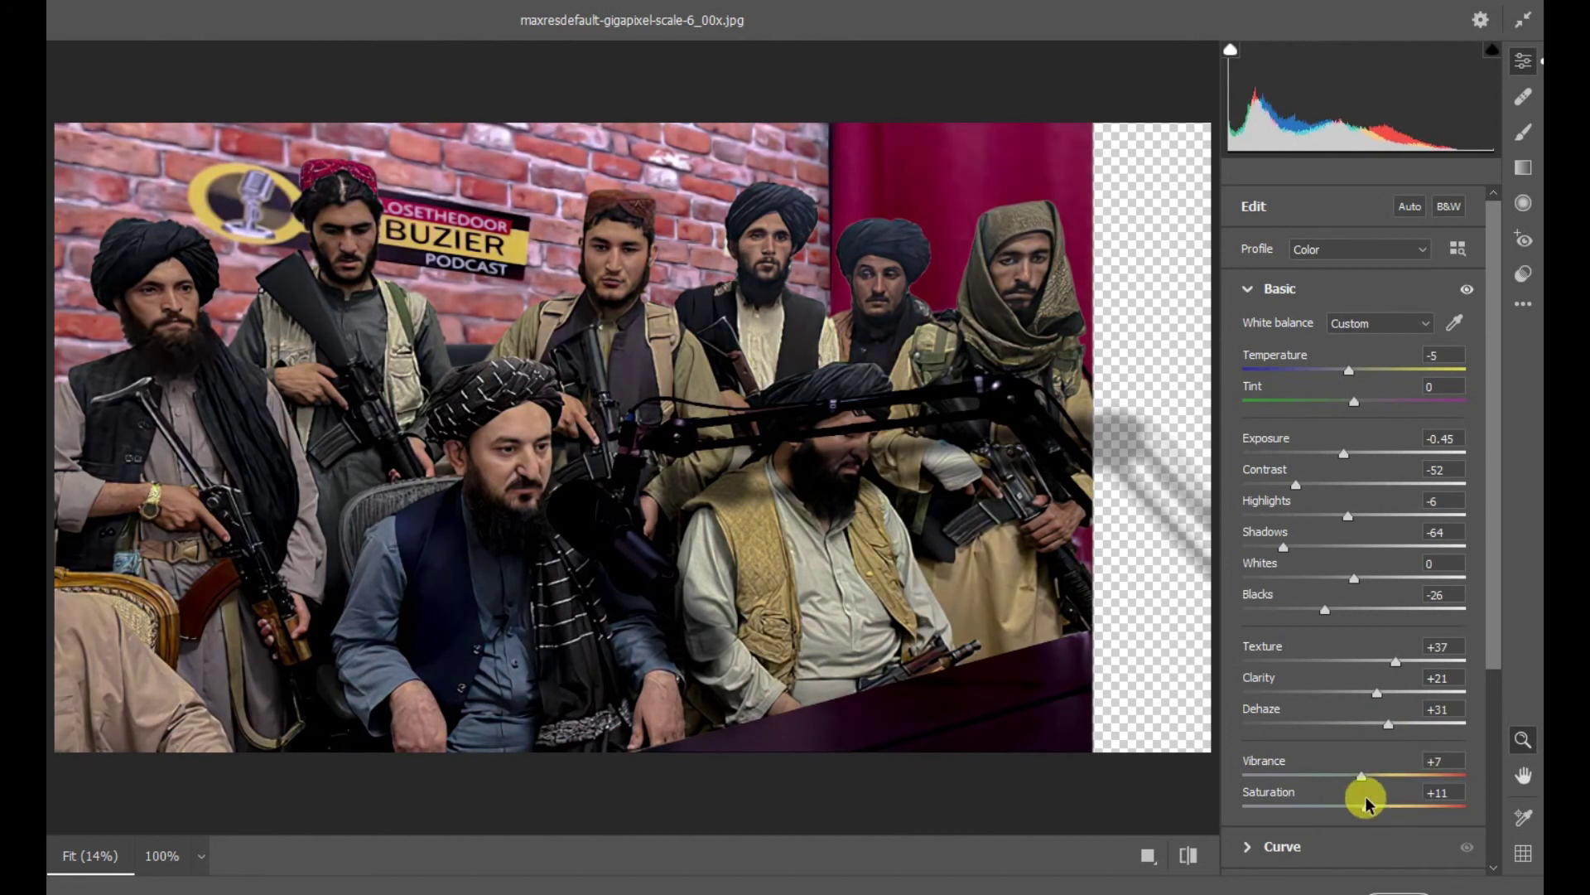
Set Sharpening to 62 with Radius 1.6, Detail 43 and Masking 44, Noise Reduction to 41 with Contrast 47, and Color Noise Reduction to 49
scroll(1348, 733, down, 3)
click(1348, 733)
drag(1288, 420, 1335, 422)
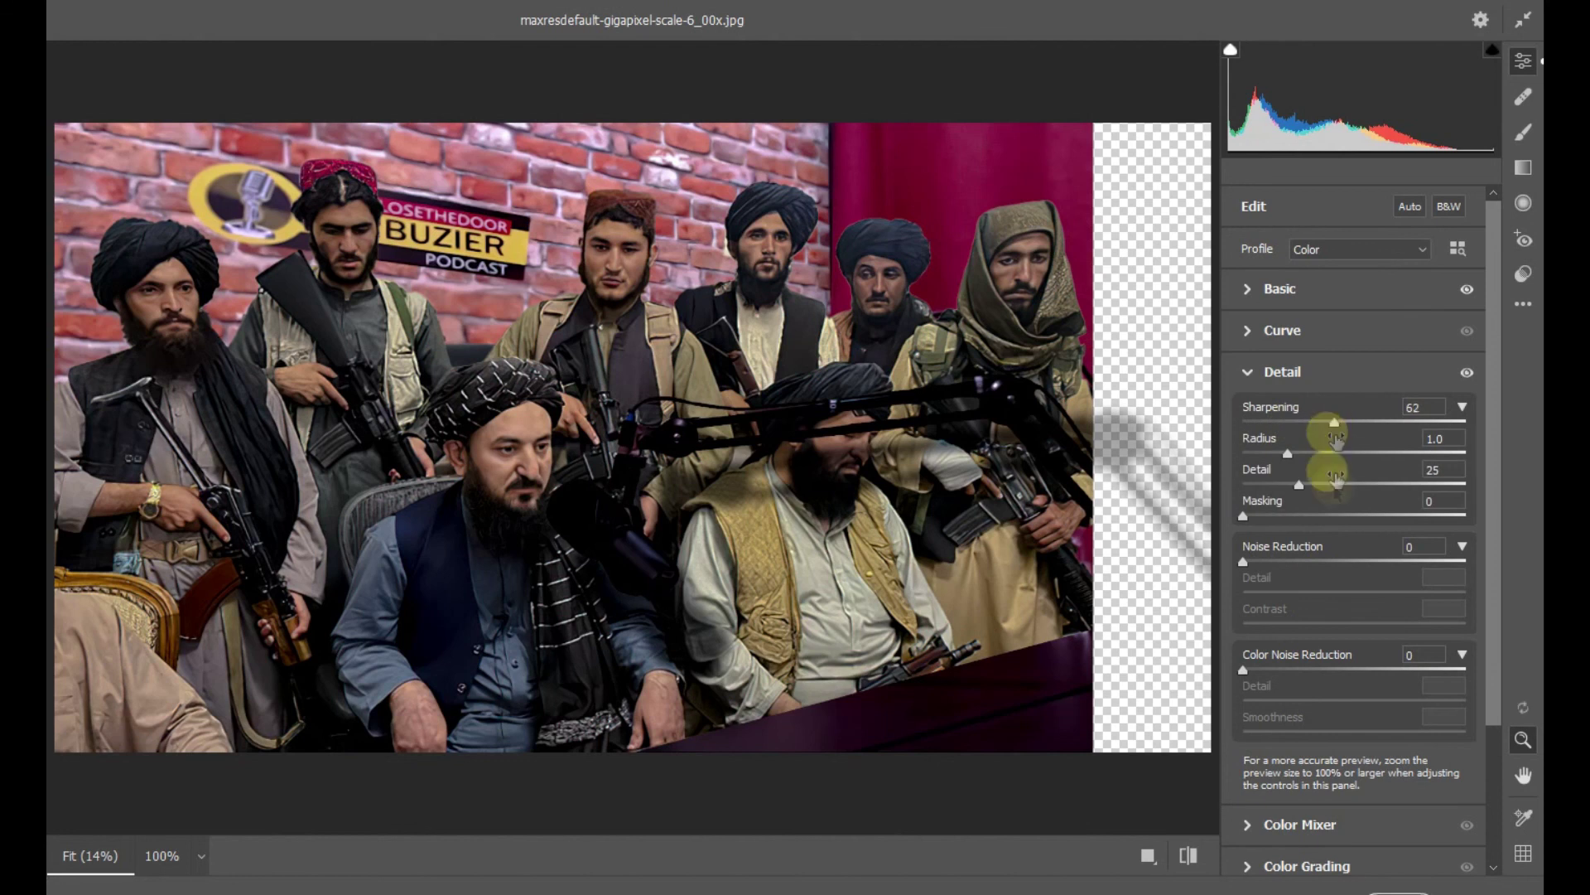
click(1335, 561)
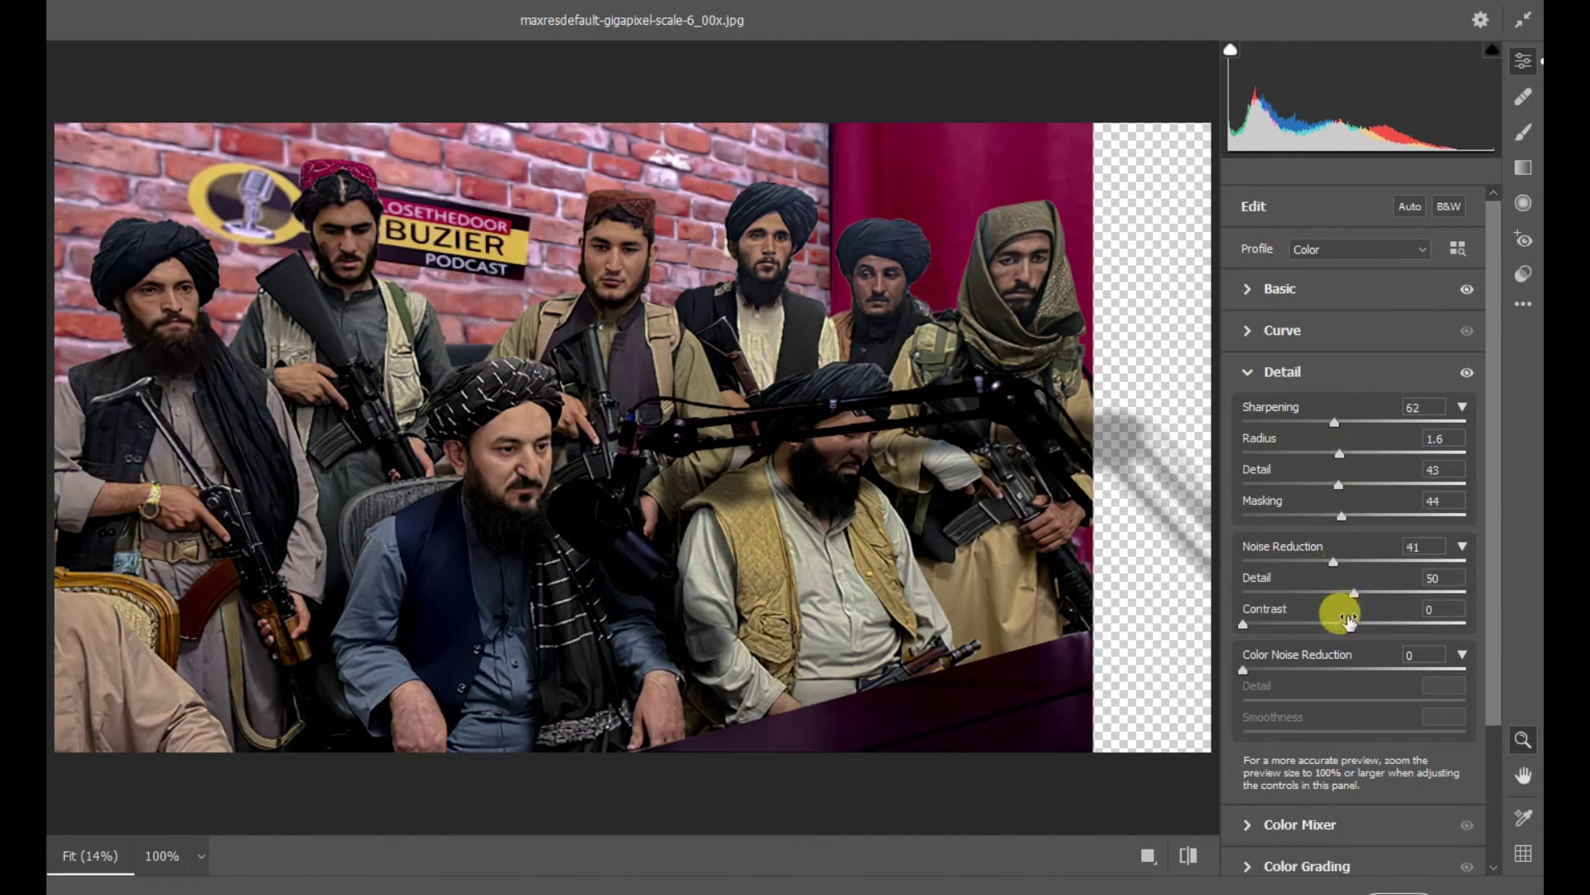
click(1350, 669)
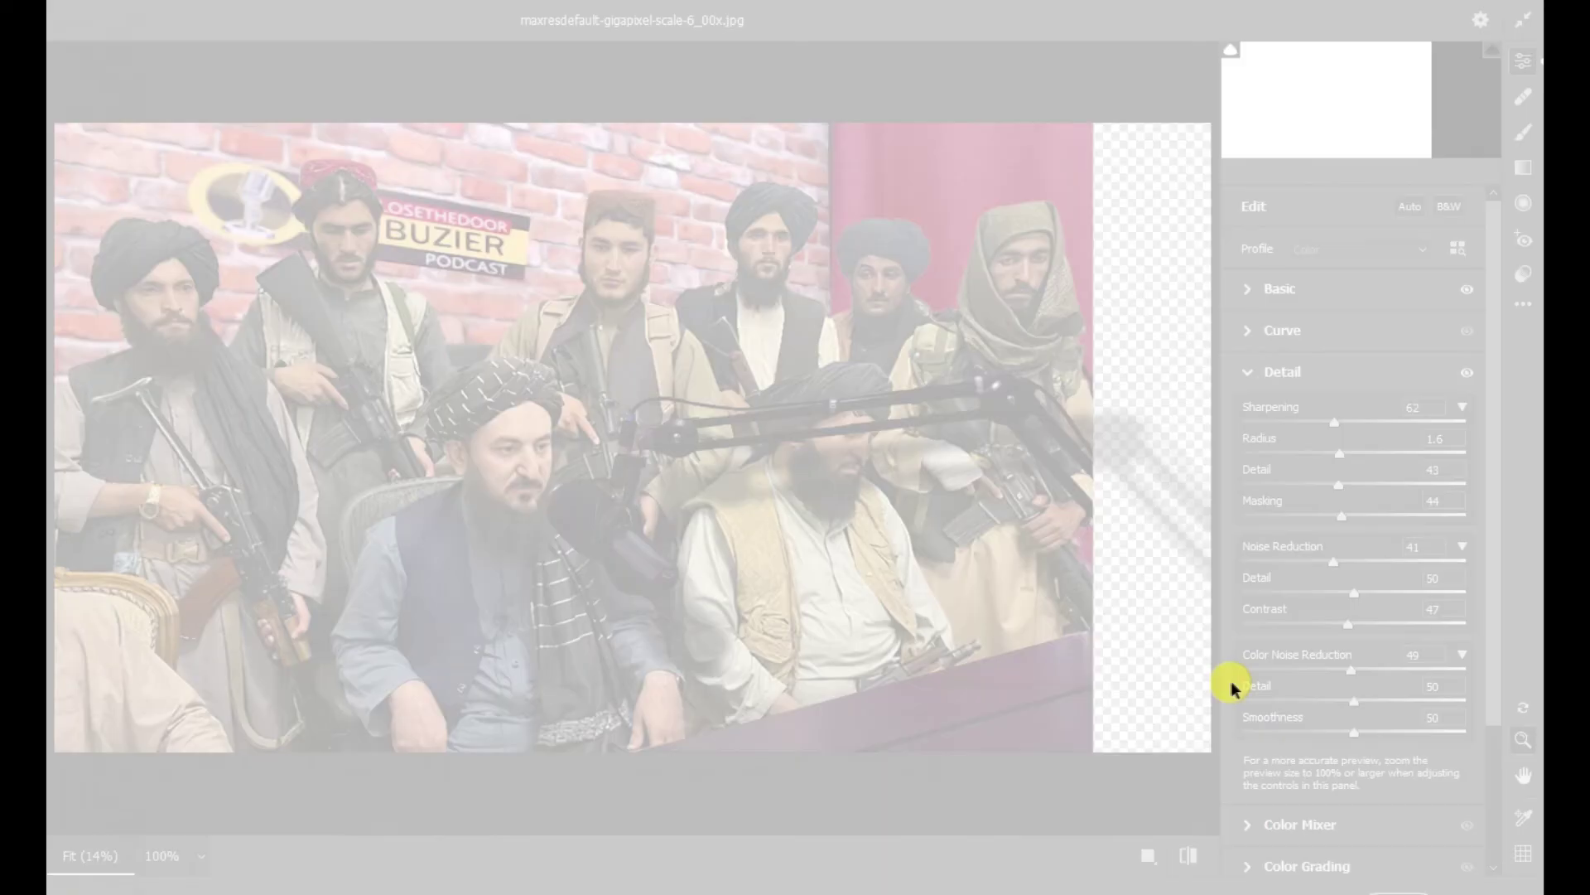